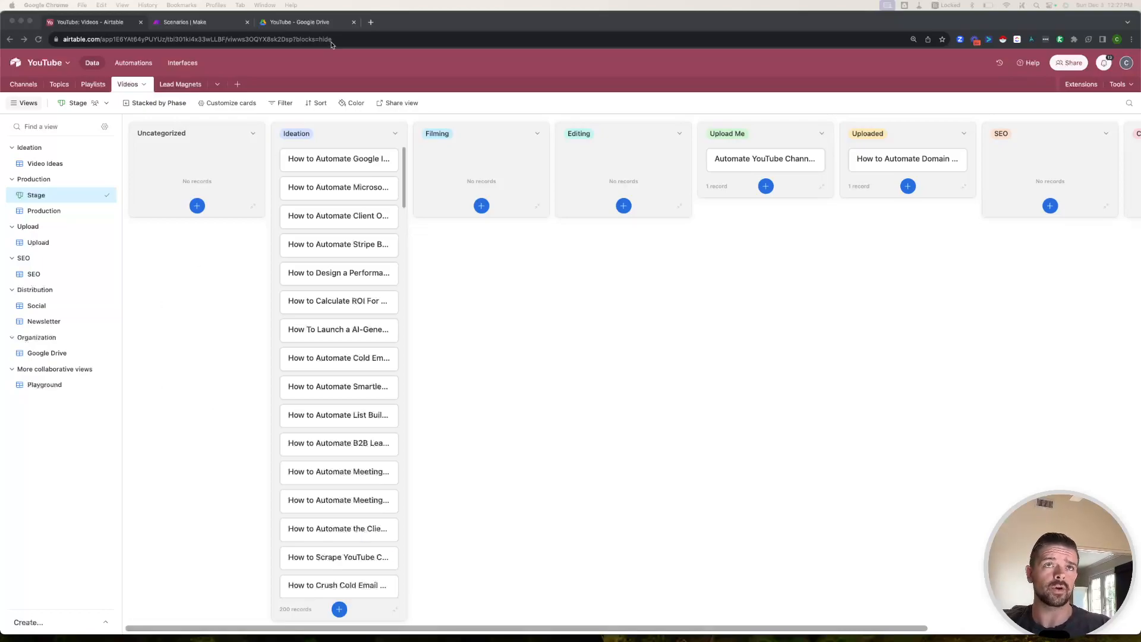
Switch to Google Drive and open the Videos folder inside the channel owner's folder
click(398, 24)
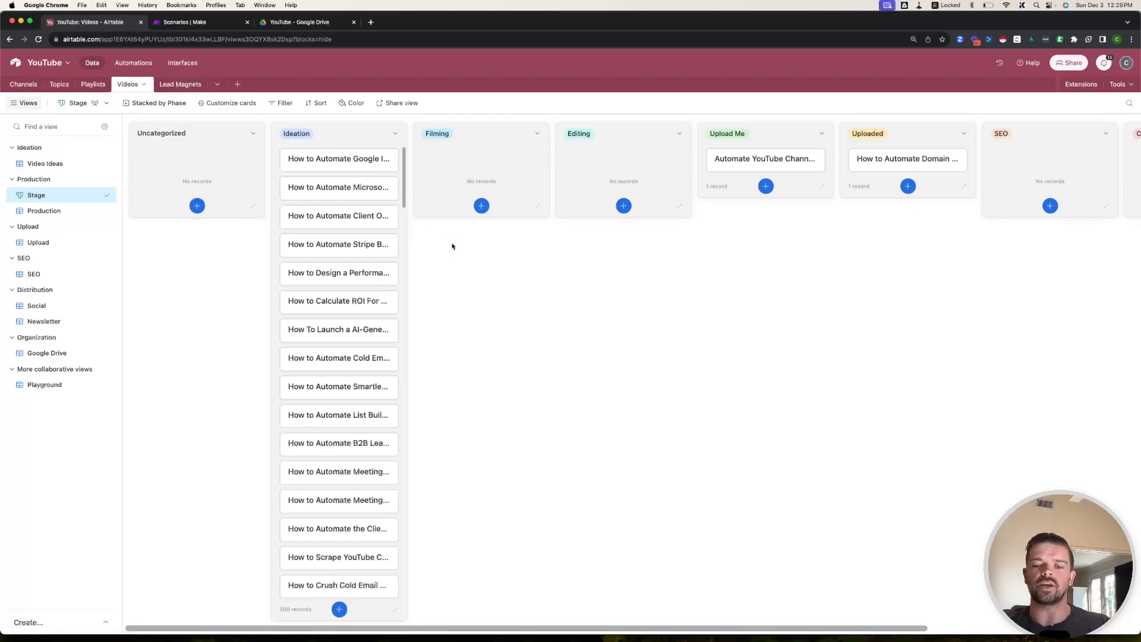
key(super+equal)
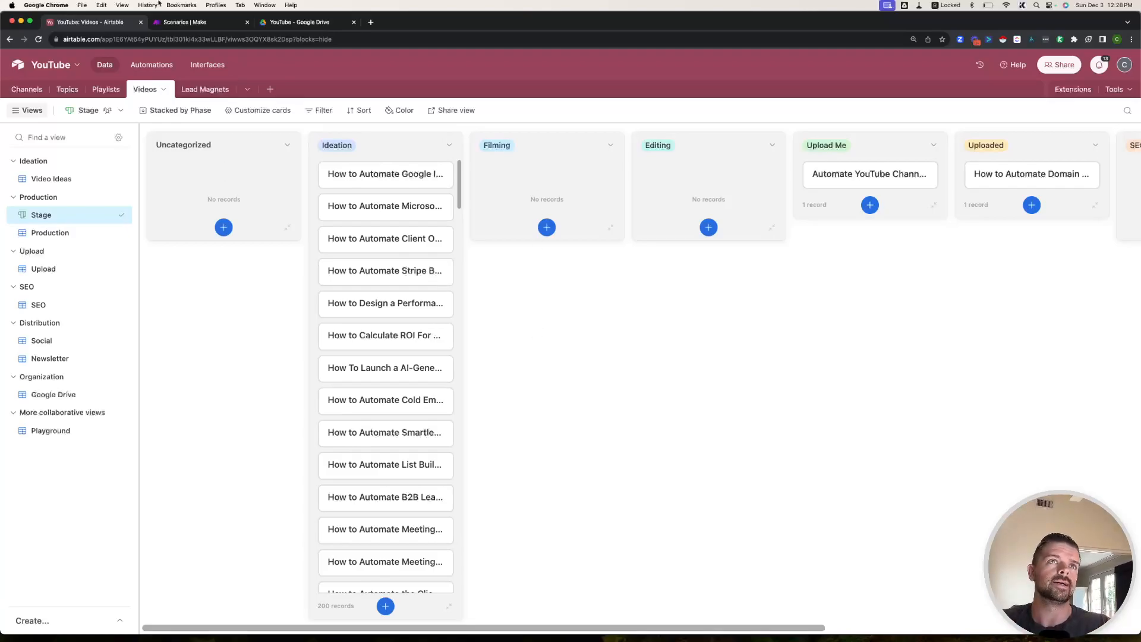
click(313, 24)
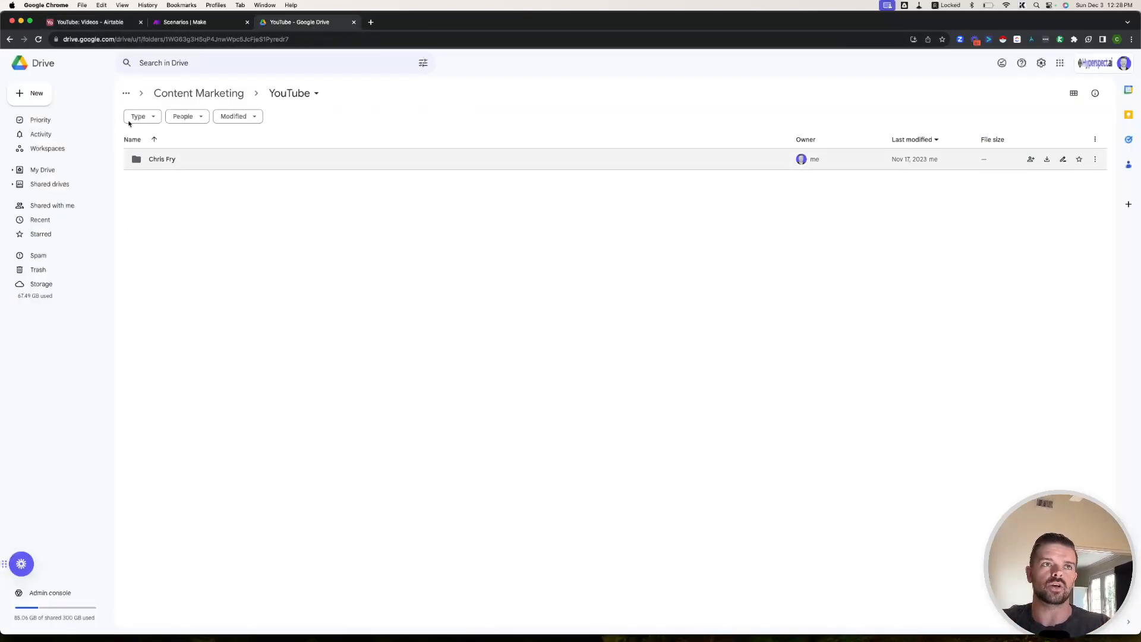
key(super+equal)
key(super+equal)
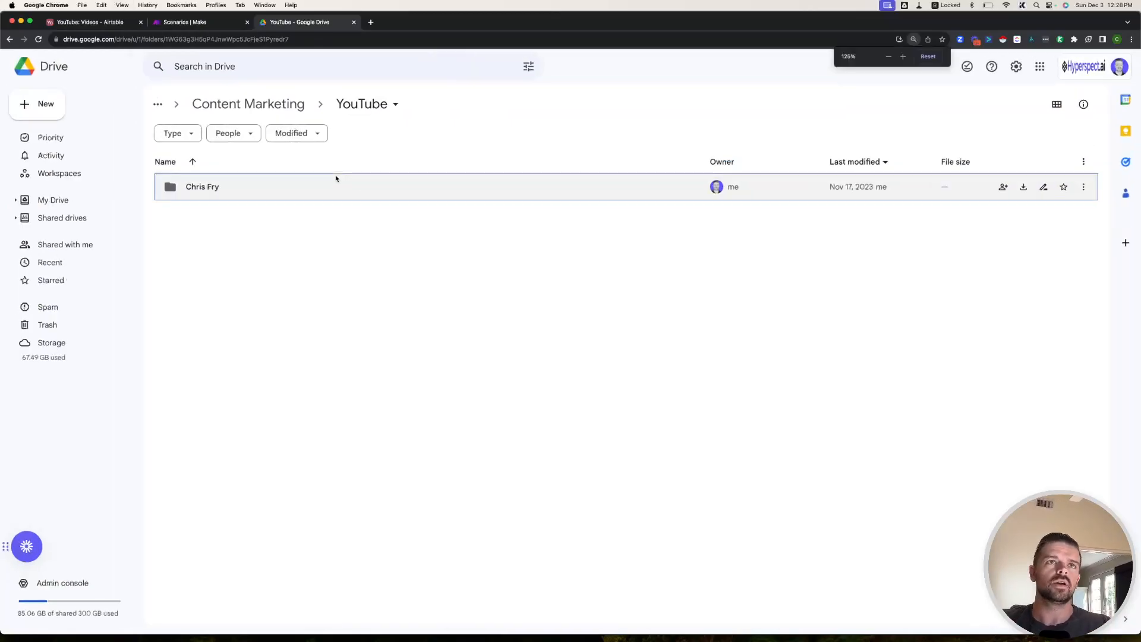
double_click(204, 188)
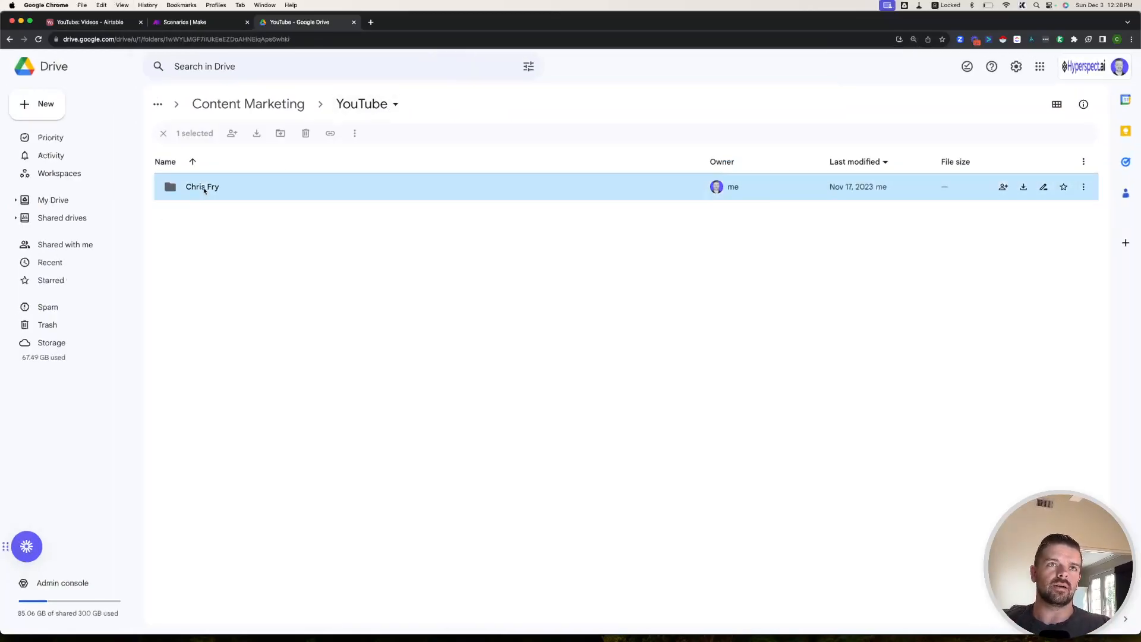
double_click(196, 217)
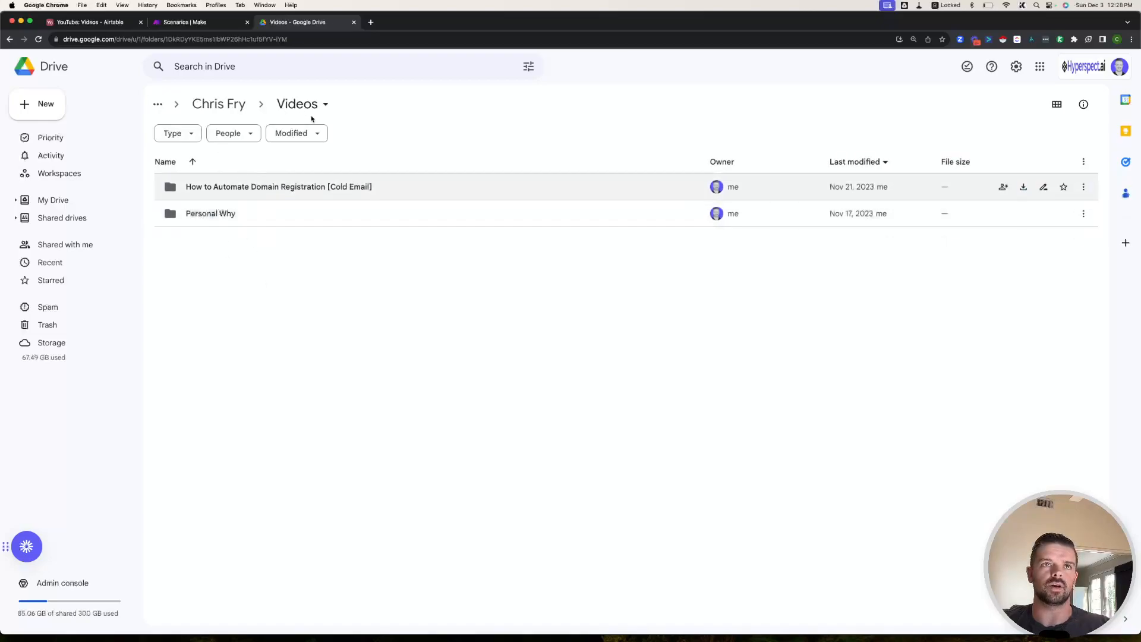
Examine the individual video folders "How to Automate Domain Registration [Cold Email]" and "Personal Why" in the Videos folder
click(238, 187)
click(232, 214)
click(247, 187)
click(256, 208)
click(260, 190)
click(326, 295)
click(265, 190)
click(271, 256)
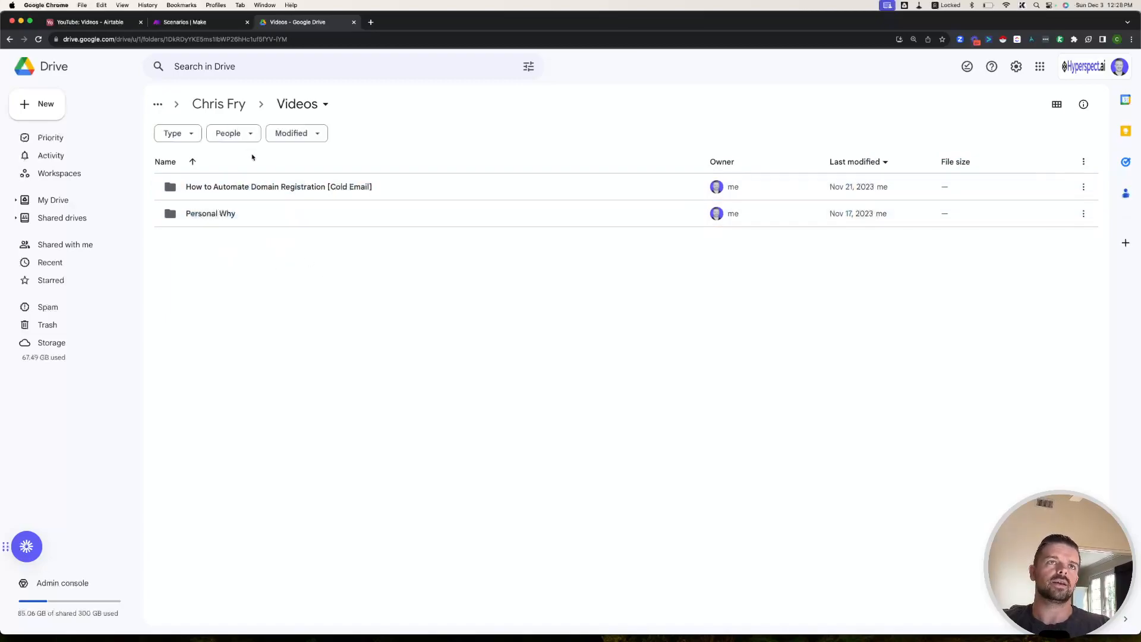
Look at the Airtable video board, return to Google Drive and examine the Videos folder's web address
click(208, 24)
click(89, 22)
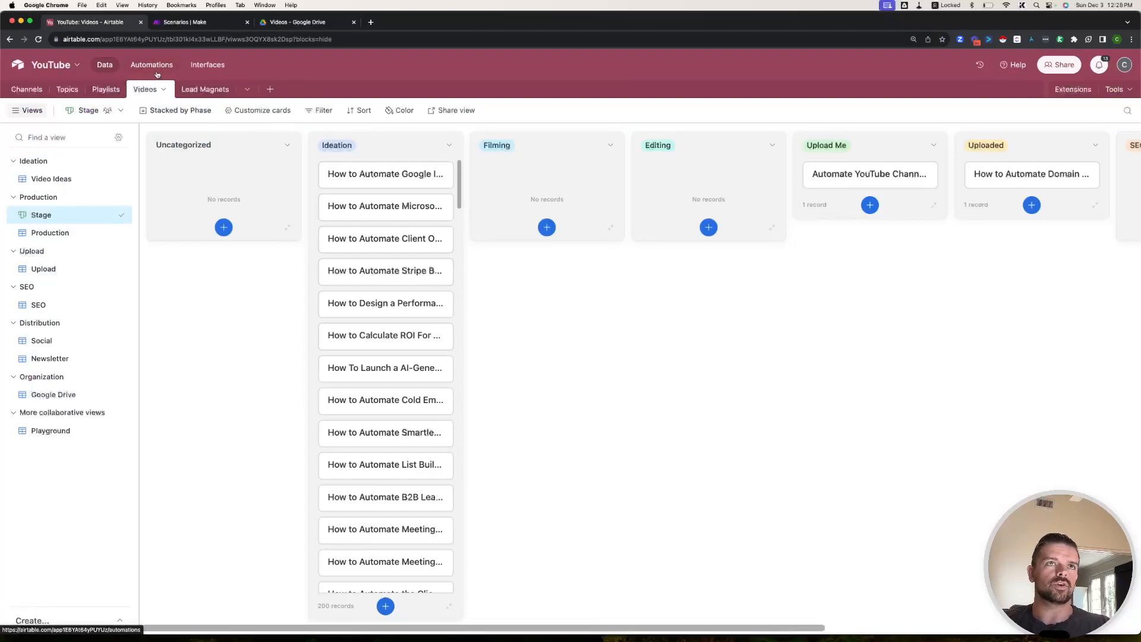
click(310, 24)
click(238, 39)
double_click(237, 39)
drag(324, 38, 184, 39)
click(190, 39)
click(267, 134)
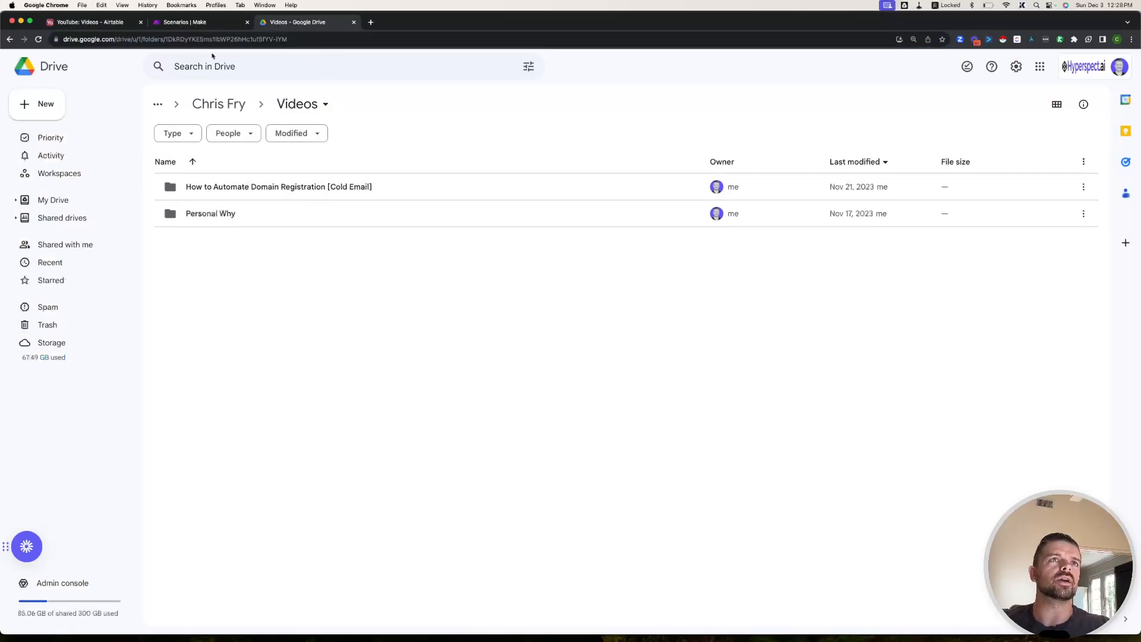
Start an Airtable automation triggered when a record matches conditions, using the Videos table
click(98, 21)
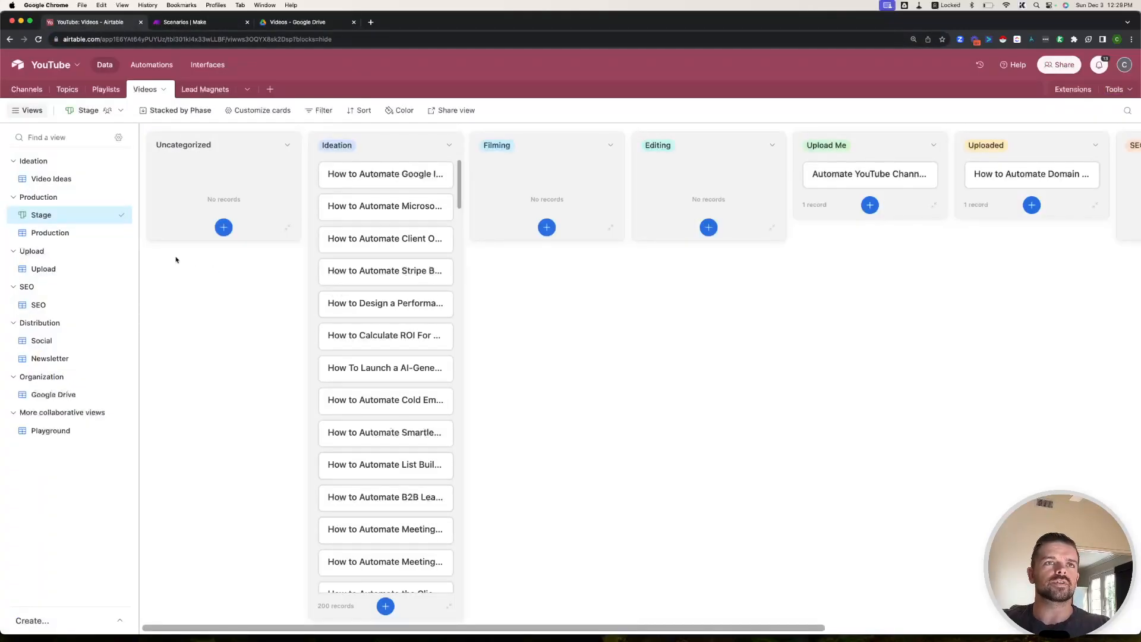
click(151, 66)
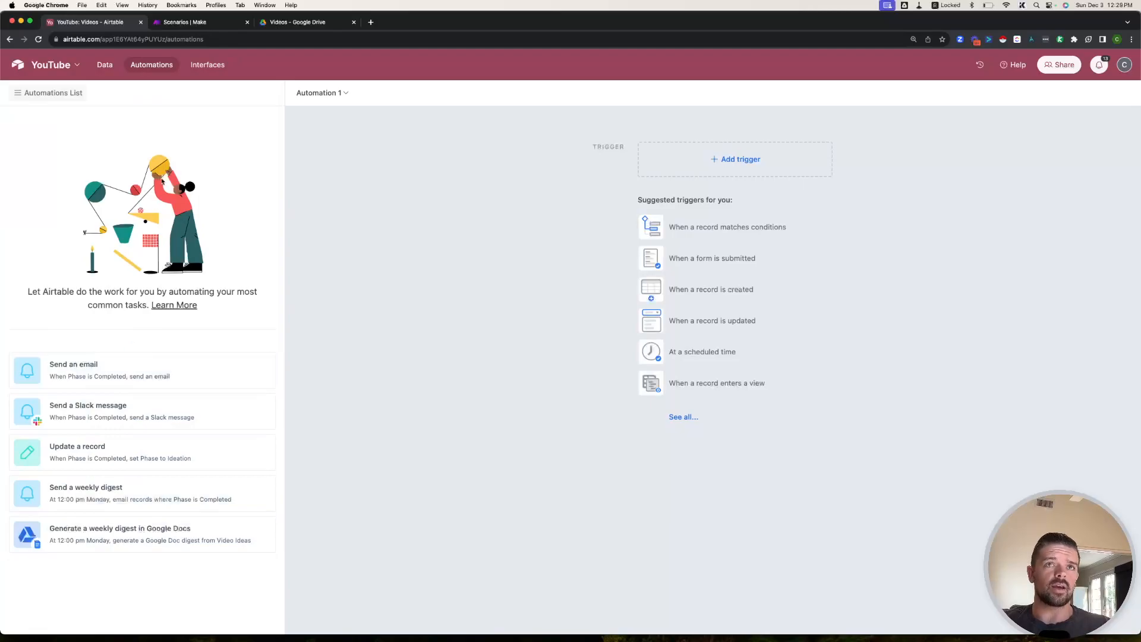
click(735, 163)
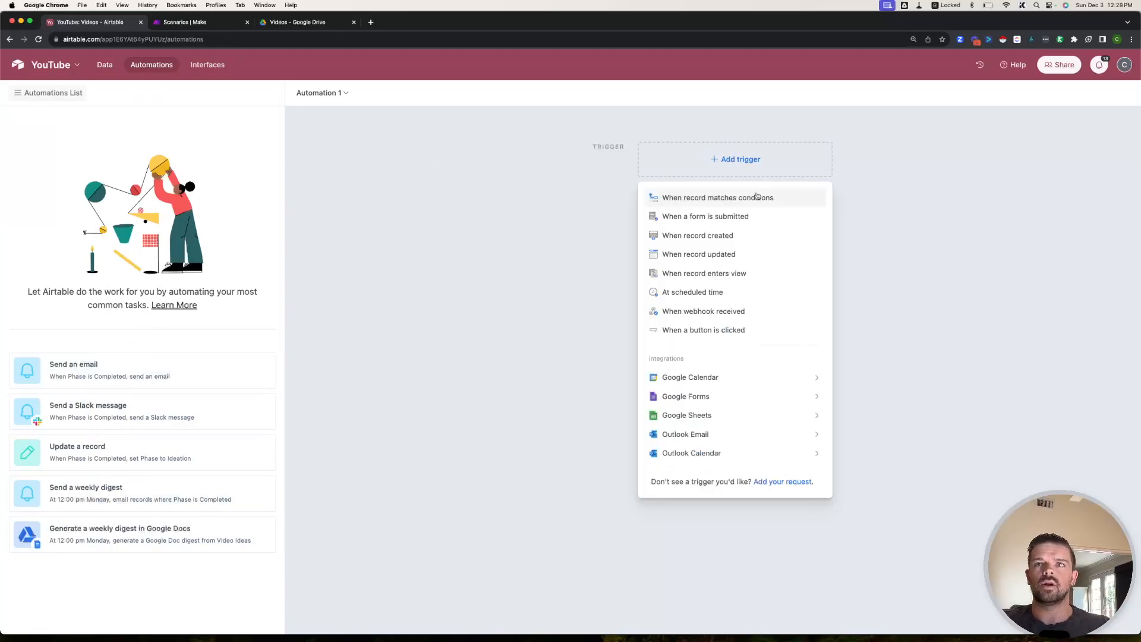
click(807, 202)
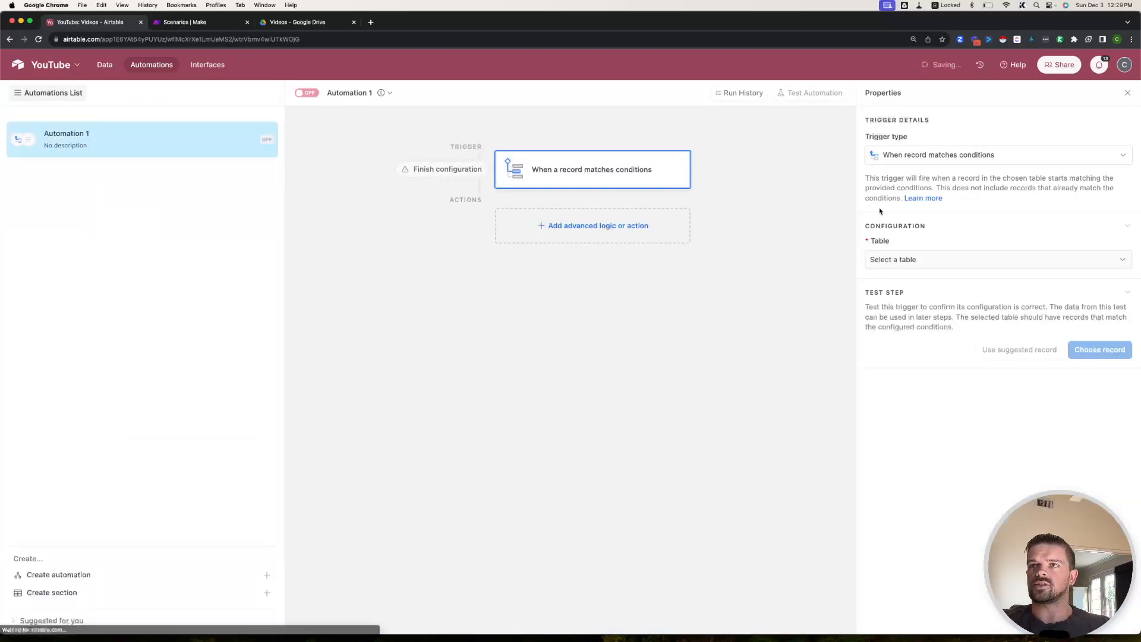
click(928, 262)
click(889, 352)
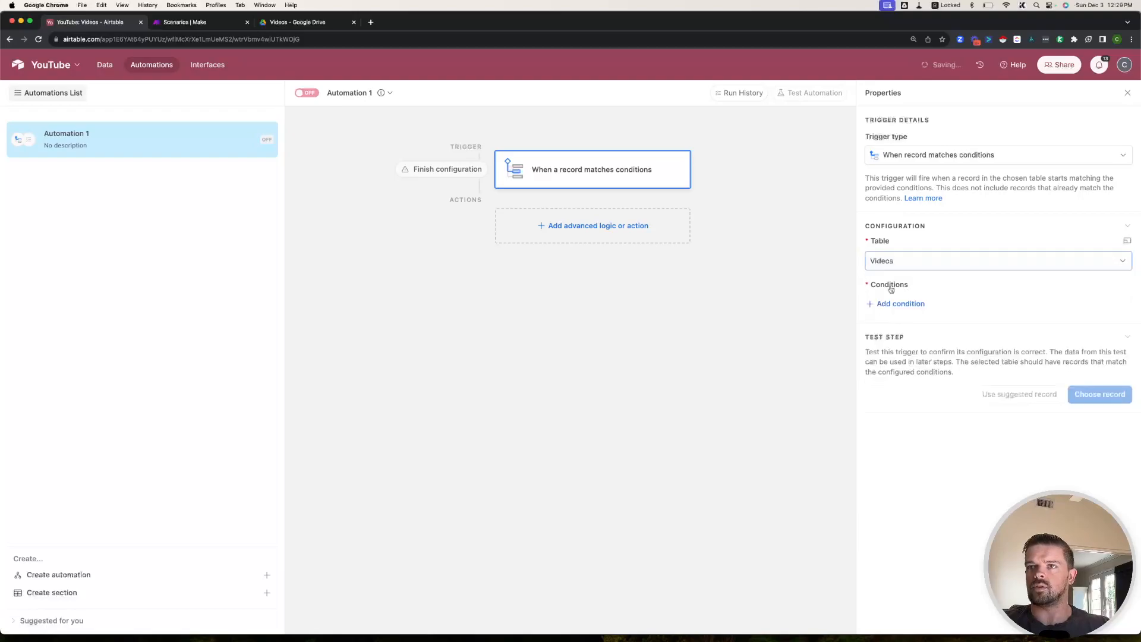
Add a trigger condition requiring that Phase is Filming
click(906, 304)
click(929, 306)
click(943, 359)
click(1007, 304)
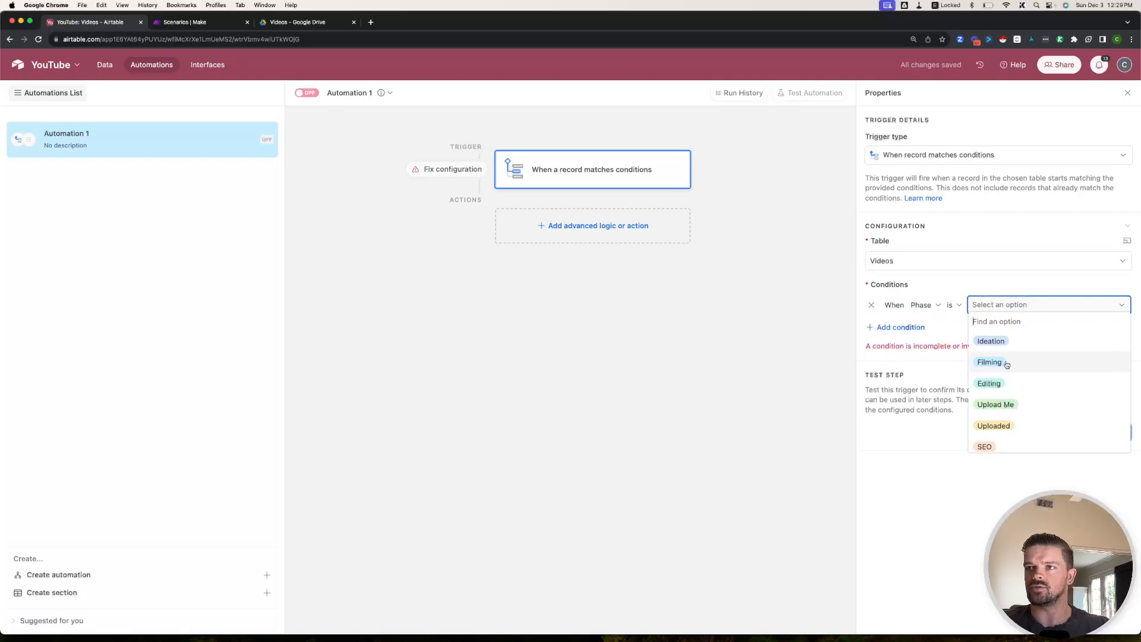
click(1006, 364)
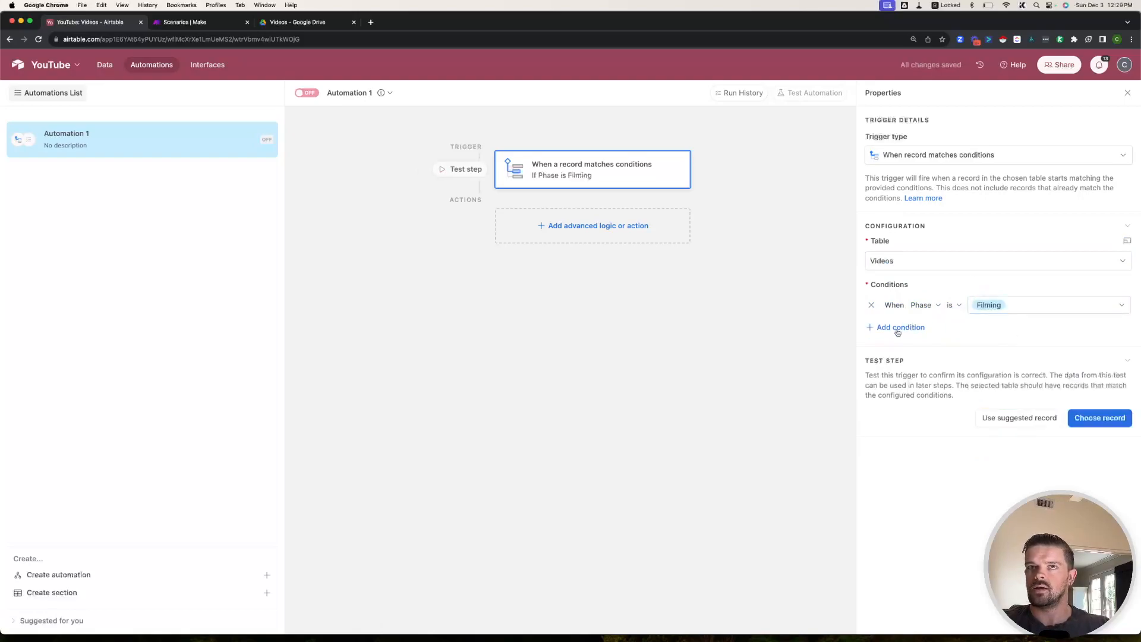
Add a second trigger condition requiring that Google Folder ID is empty
click(897, 330)
click(940, 326)
scroll(982, 408, down, 10)
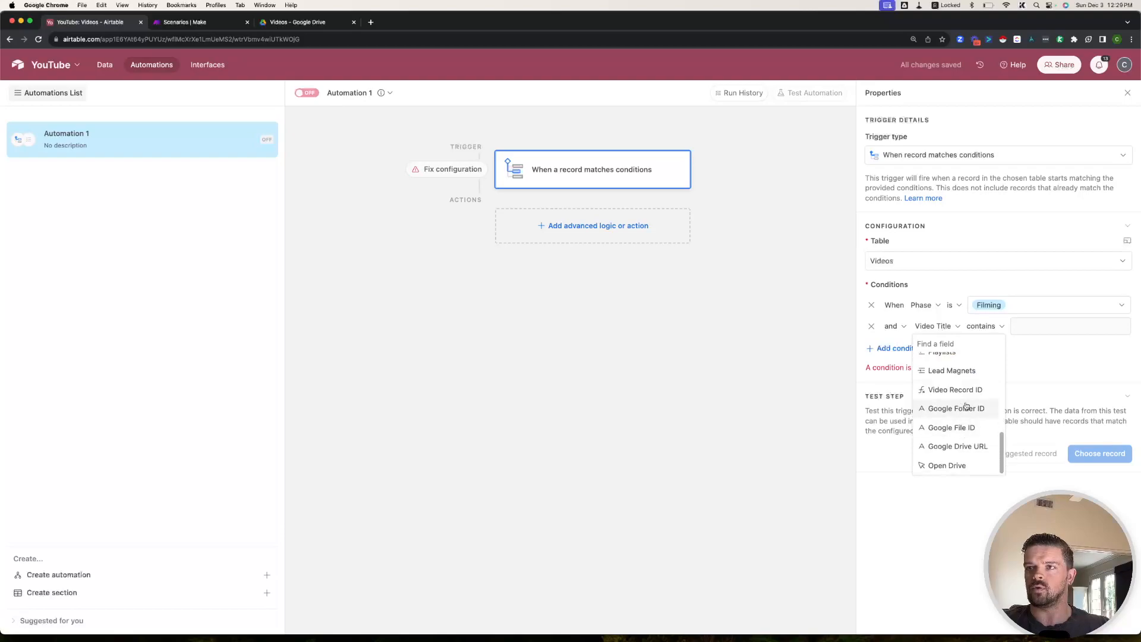
click(957, 409)
click(1002, 327)
click(1003, 436)
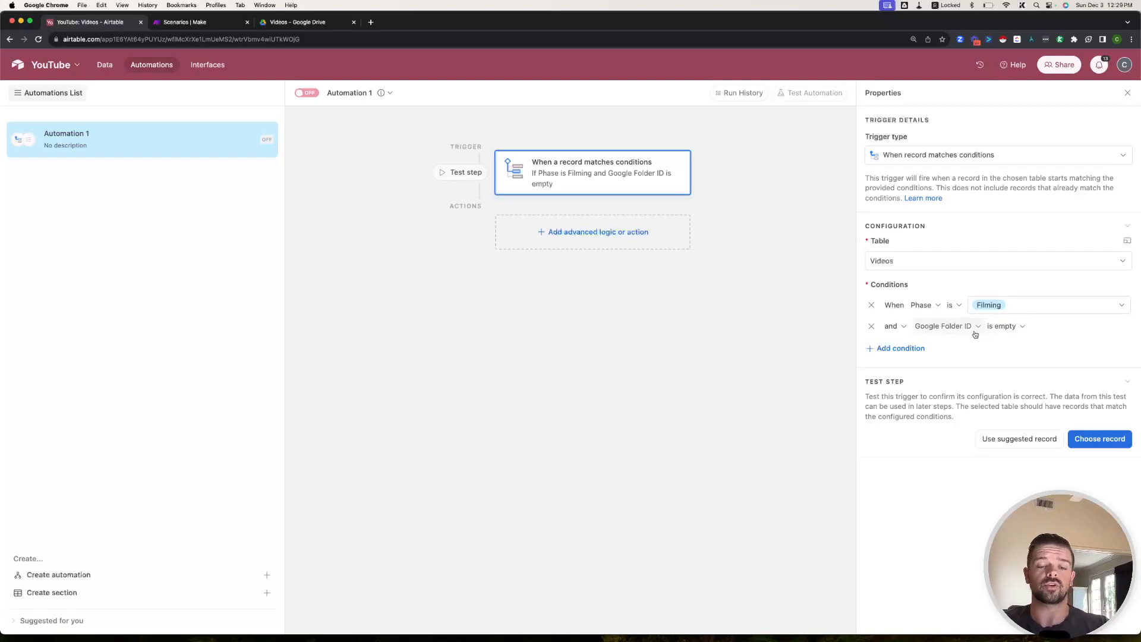
Test the trigger with a suggested record and check the list of records matching the conditions
click(1023, 440)
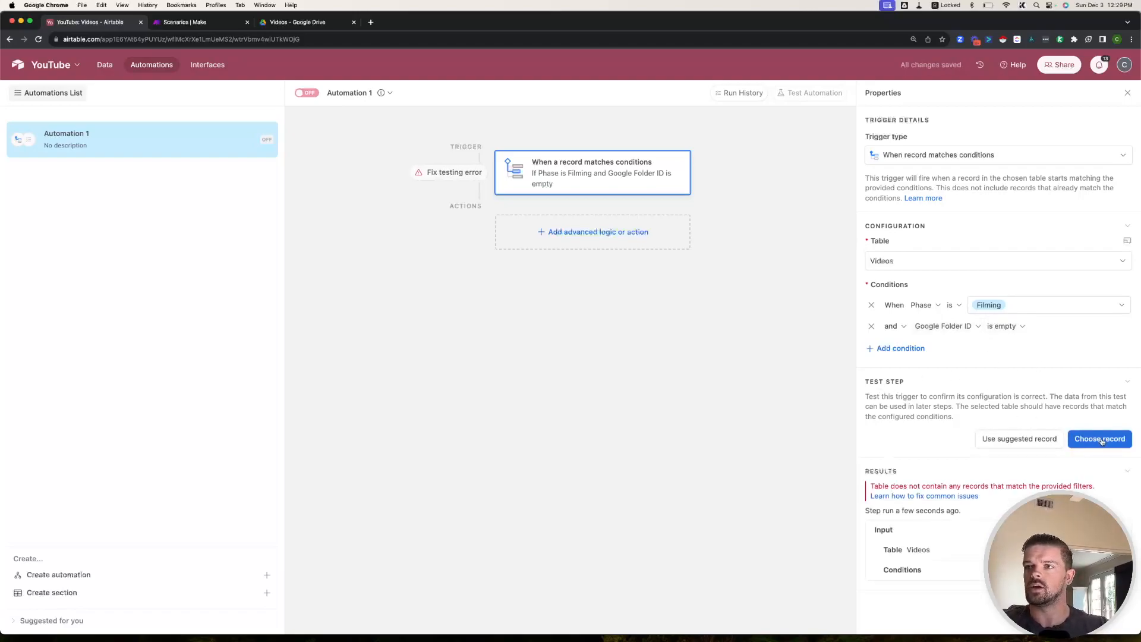
click(1075, 439)
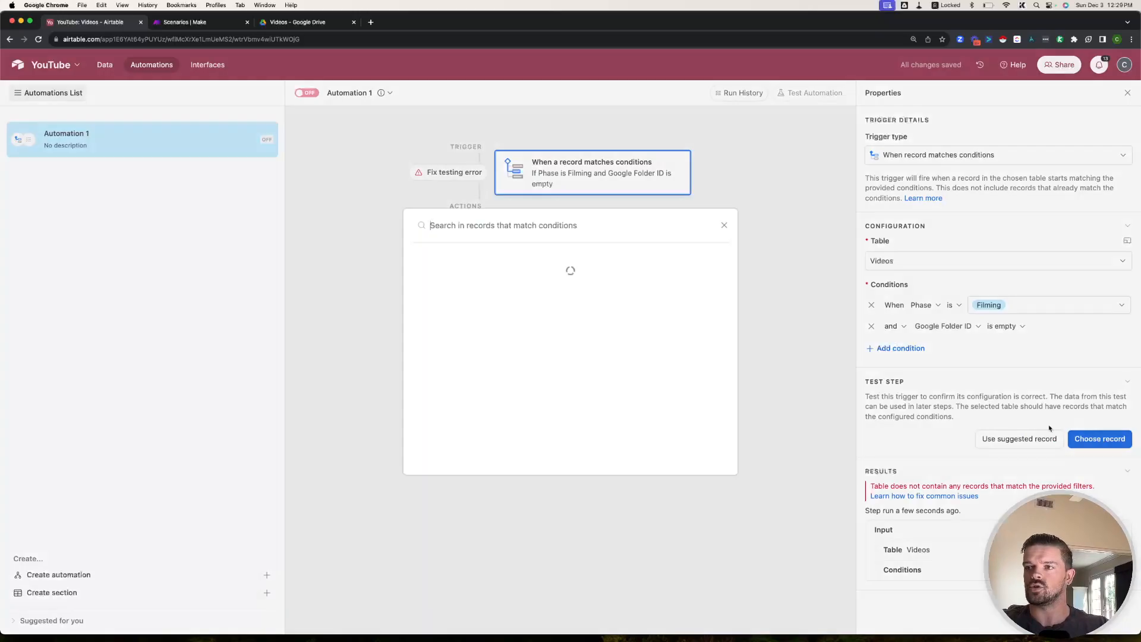
click(724, 225)
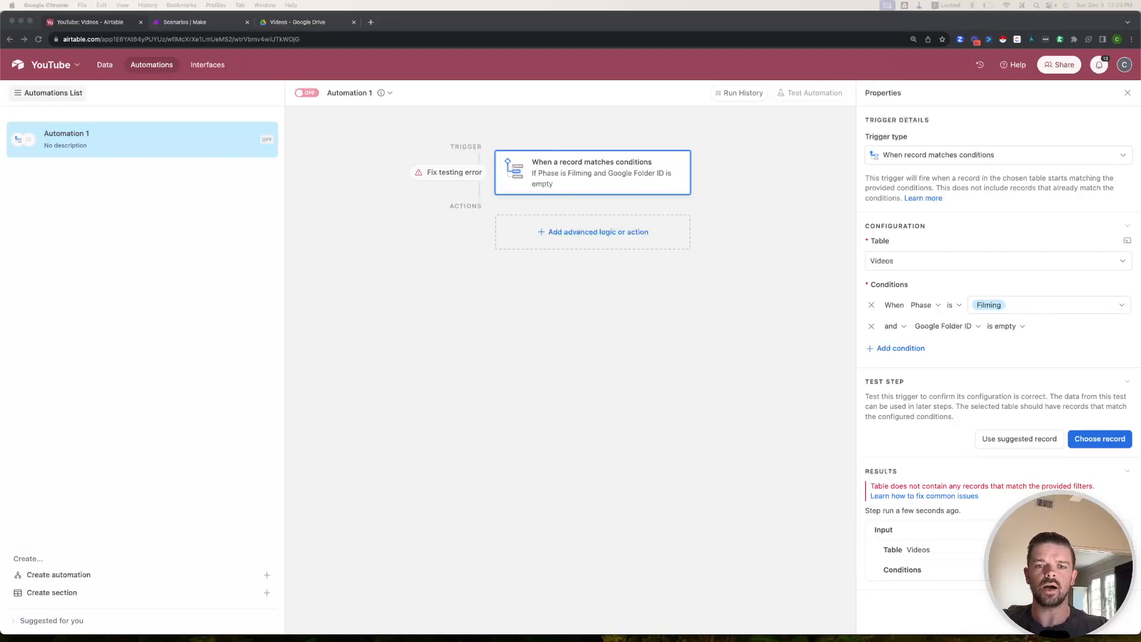
Add a Run script action to the automation
click(590, 233)
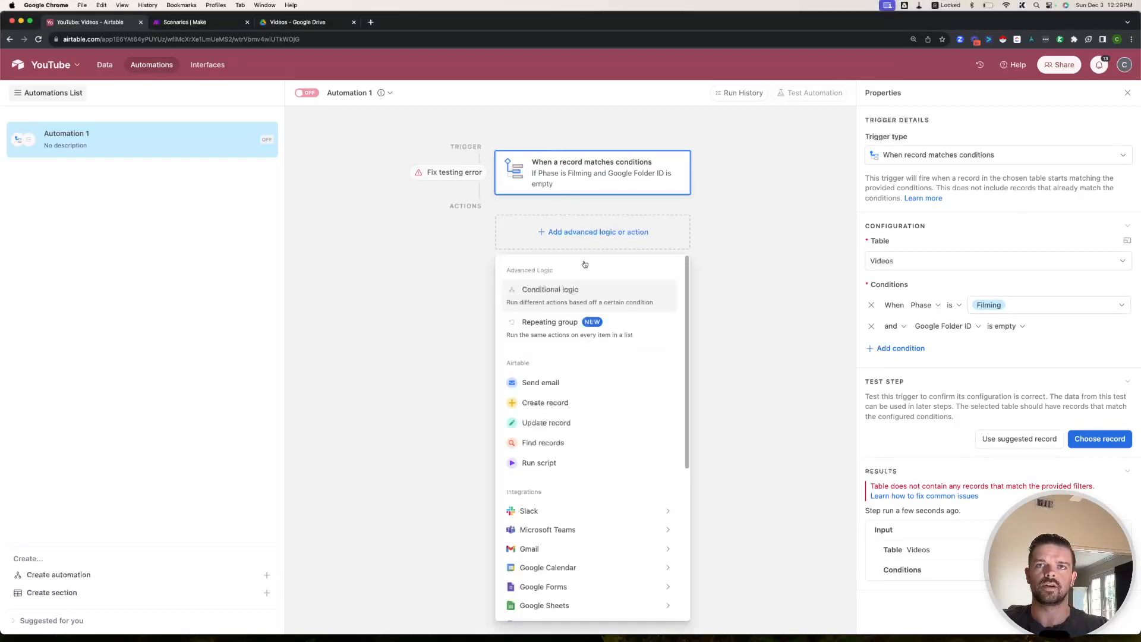
scroll(580, 369, down, 3)
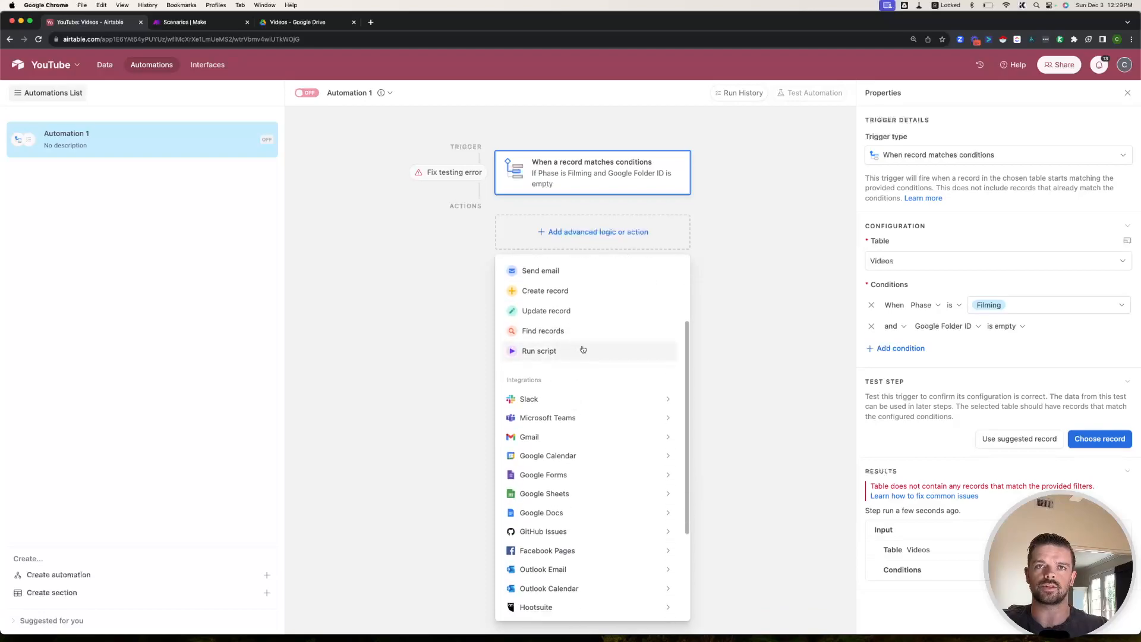
click(583, 349)
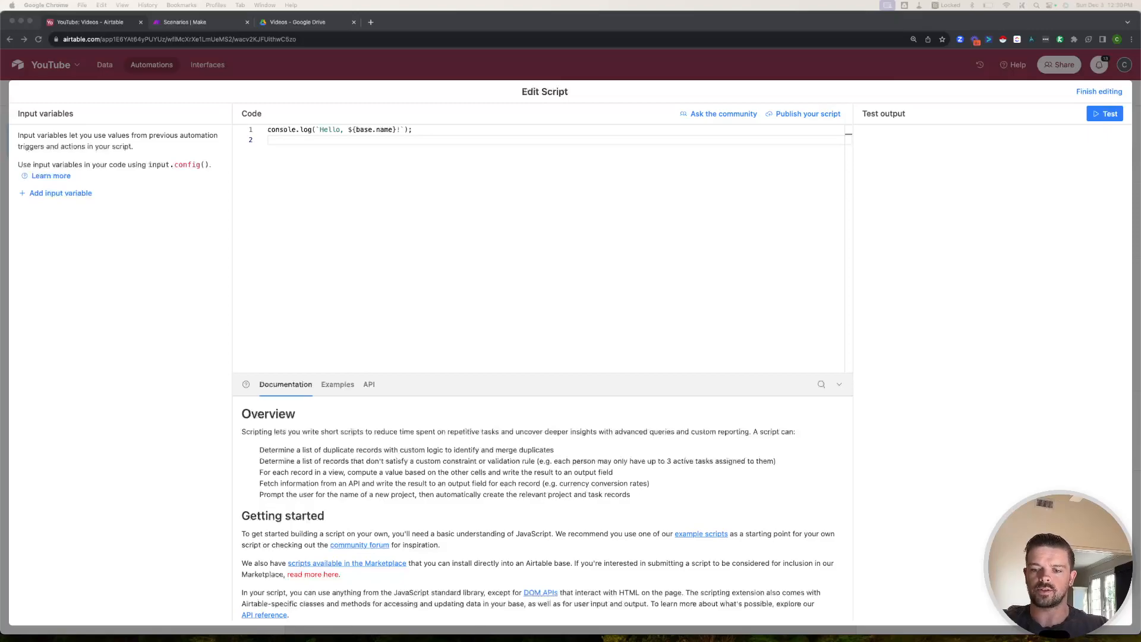
Replace the default code with the prepared script that fetches the webhook URL with the video record ID as the recordId parameter
key(ctrl+minus)
key(ctrl+minus)
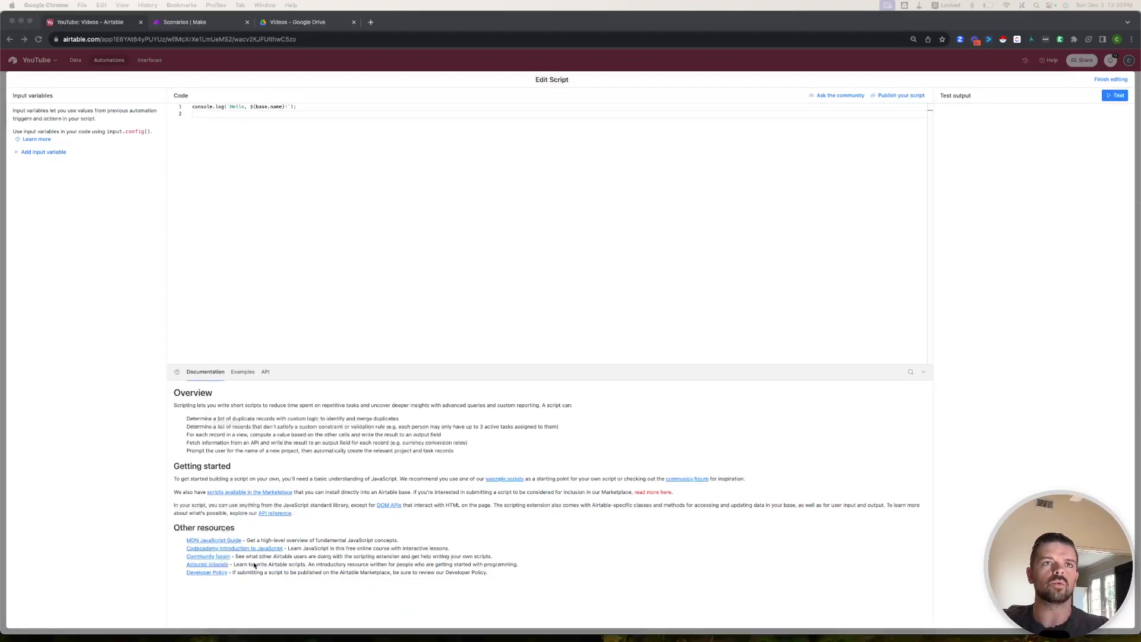
click(248, 230)
key(super+a)
text(/*This script sends data to the flow: https:// */  let inputs = input.config();  //get webhook URL from AT and trim spaces let webhookUrl = inputs.webhook_url.trim();  // let table = base.getTable("TABLE_NAME_OR_ID"); //Put your table name here  //Composing a fetch url let fetchUrl = webhookUrl + "?recordId=" + inputs.video_record_id;  const response = await fetch(fetchUrl); // const json = await response.json(); // console.log(json);)
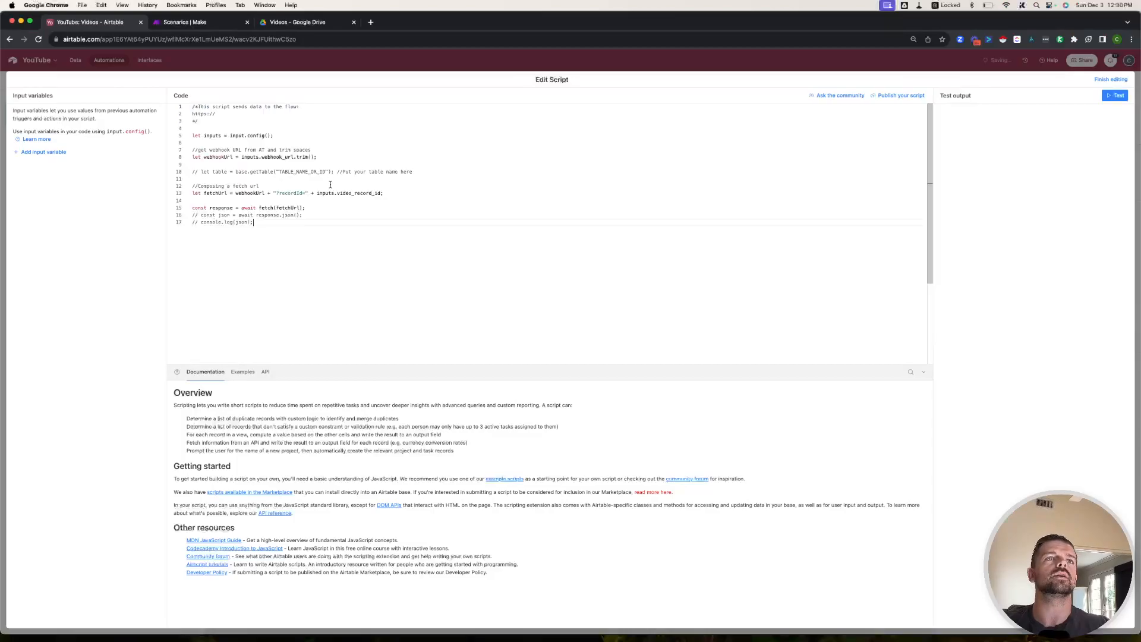
key(super+equal)
key(super+equal)
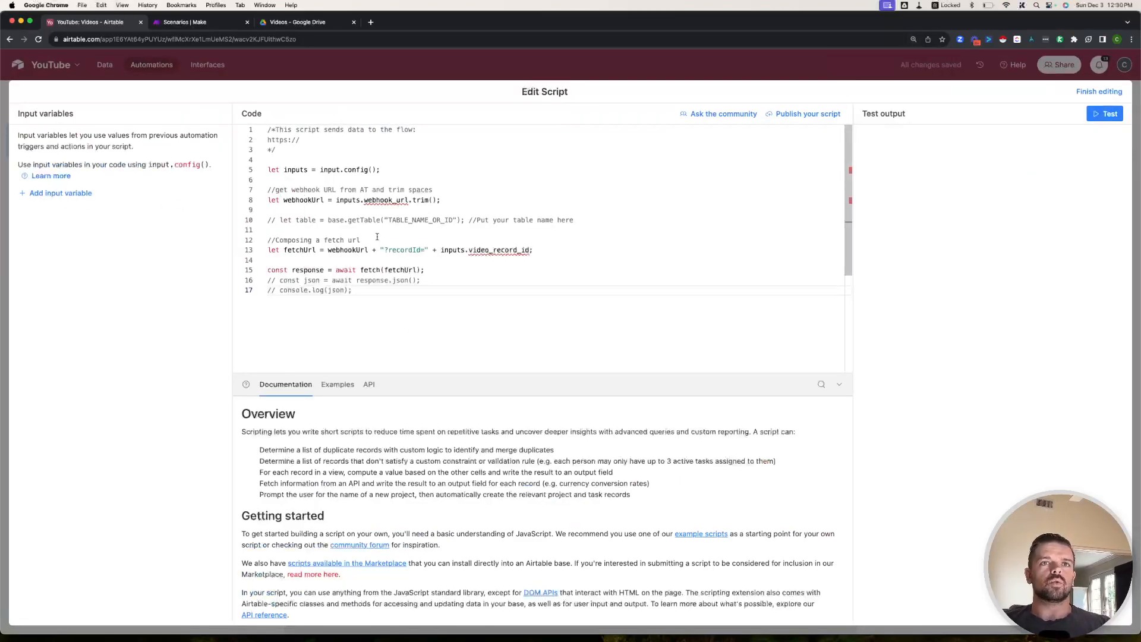
click(345, 201)
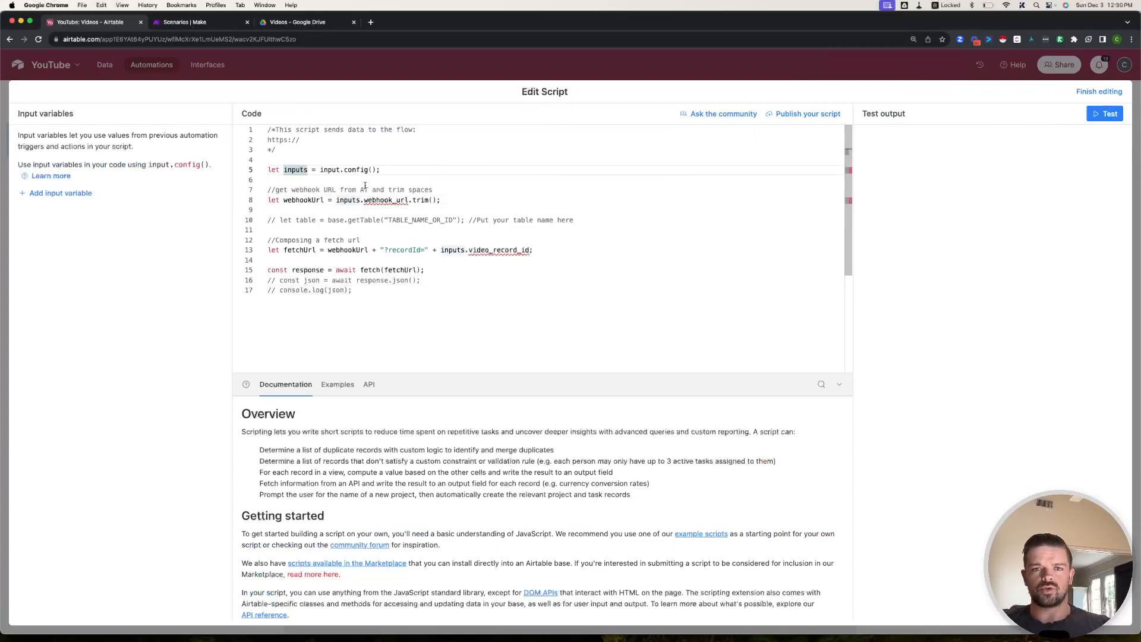
click(327, 157)
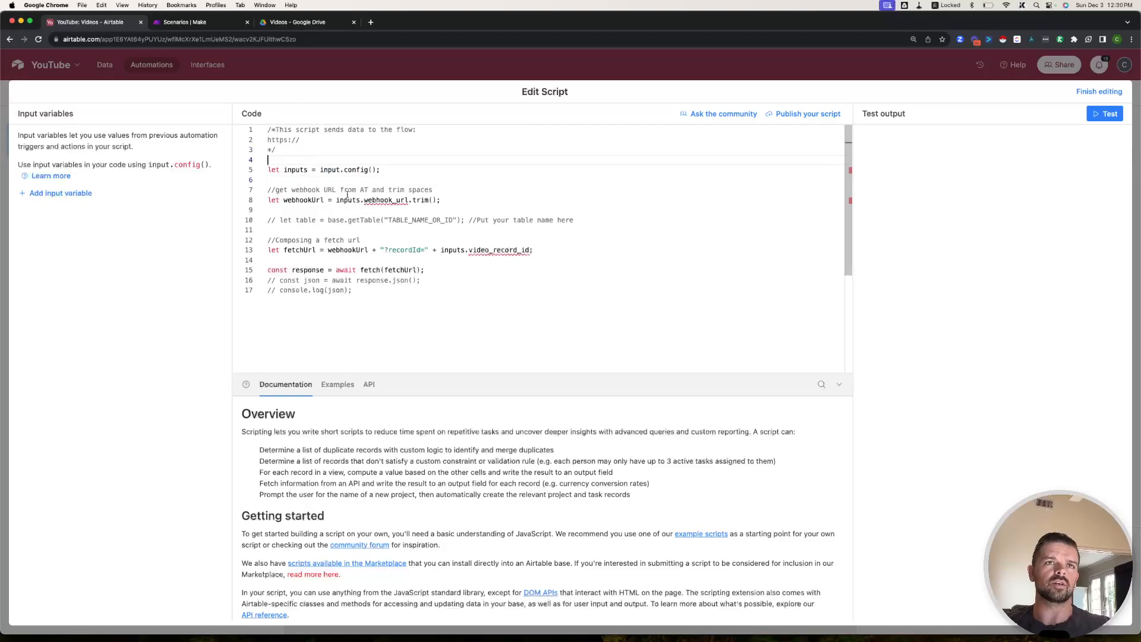
key(Down)
key(Down)
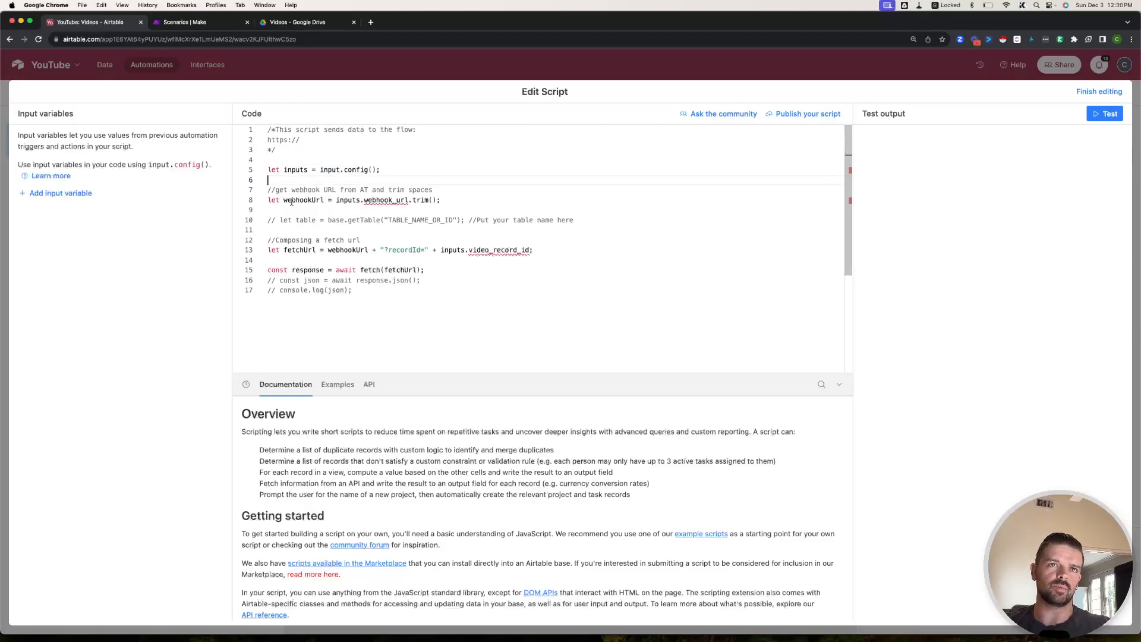
click(340, 231)
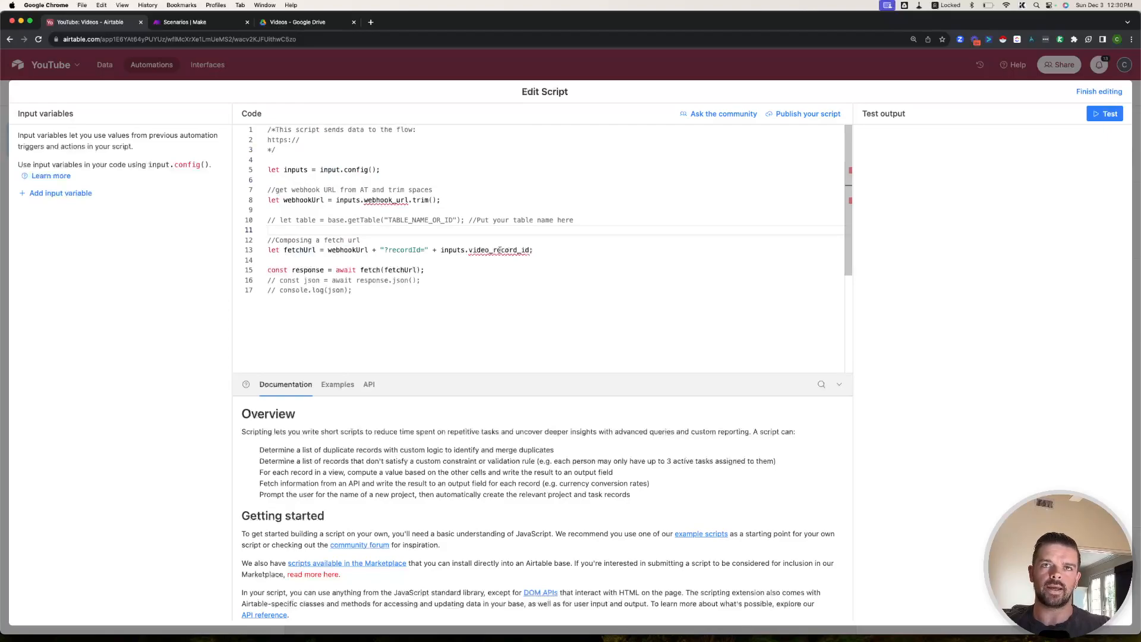
Add a script input variable named webhook_url, matching the name used in the code, with the placeholder value TBD
click(81, 193)
text(webhookUrl)
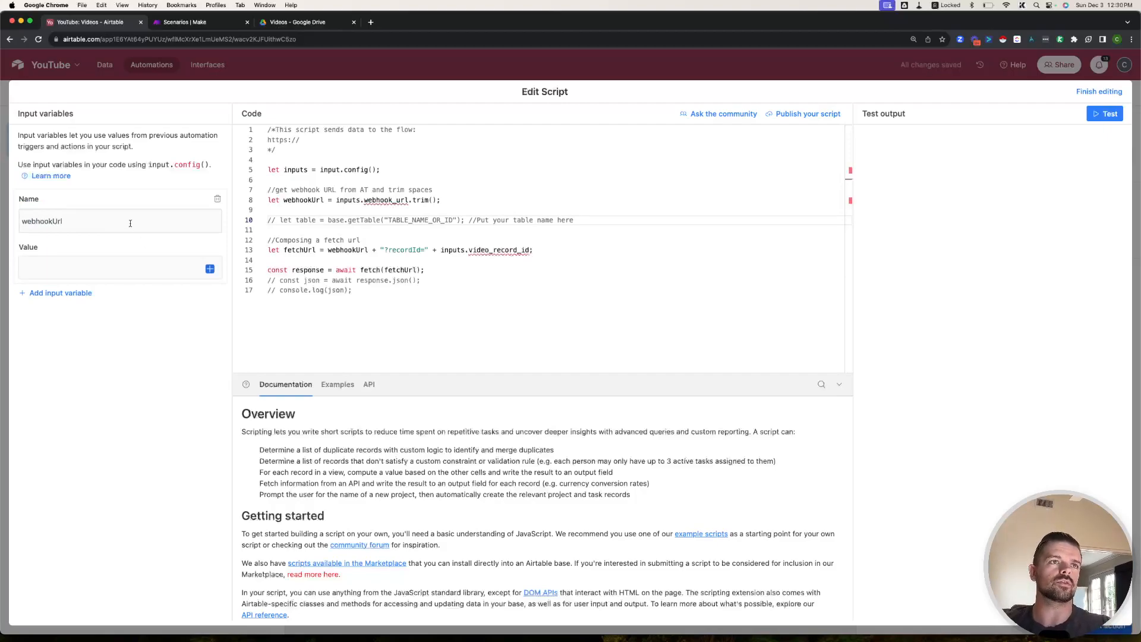
double_click(130, 224)
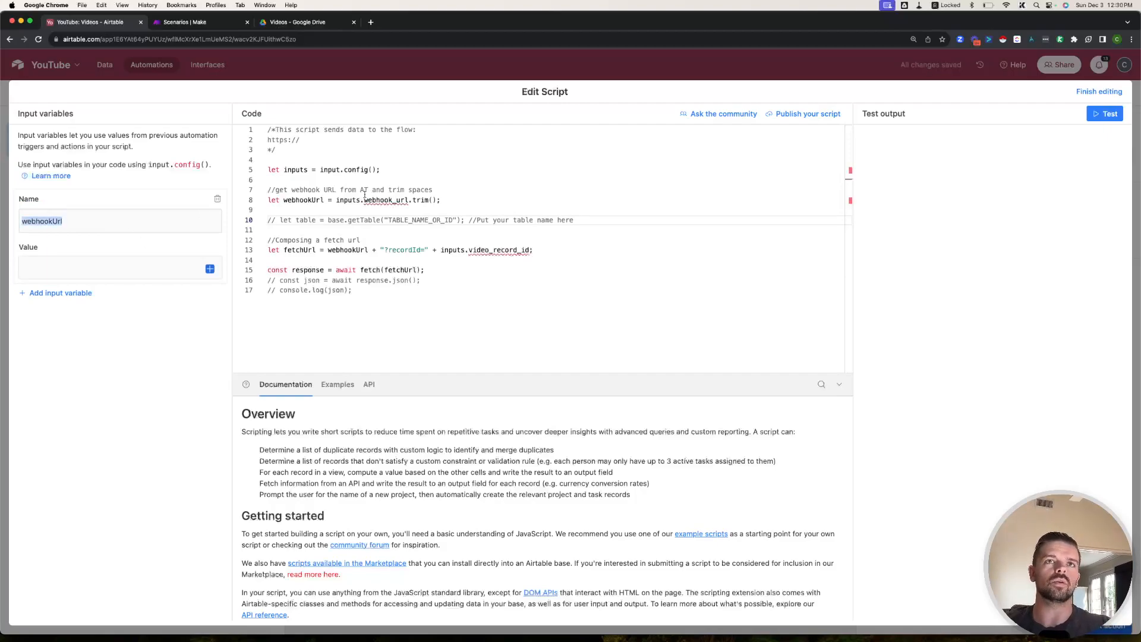
double_click(399, 200)
key(super+c)
double_click(127, 216)
key(super+v)
click(152, 269)
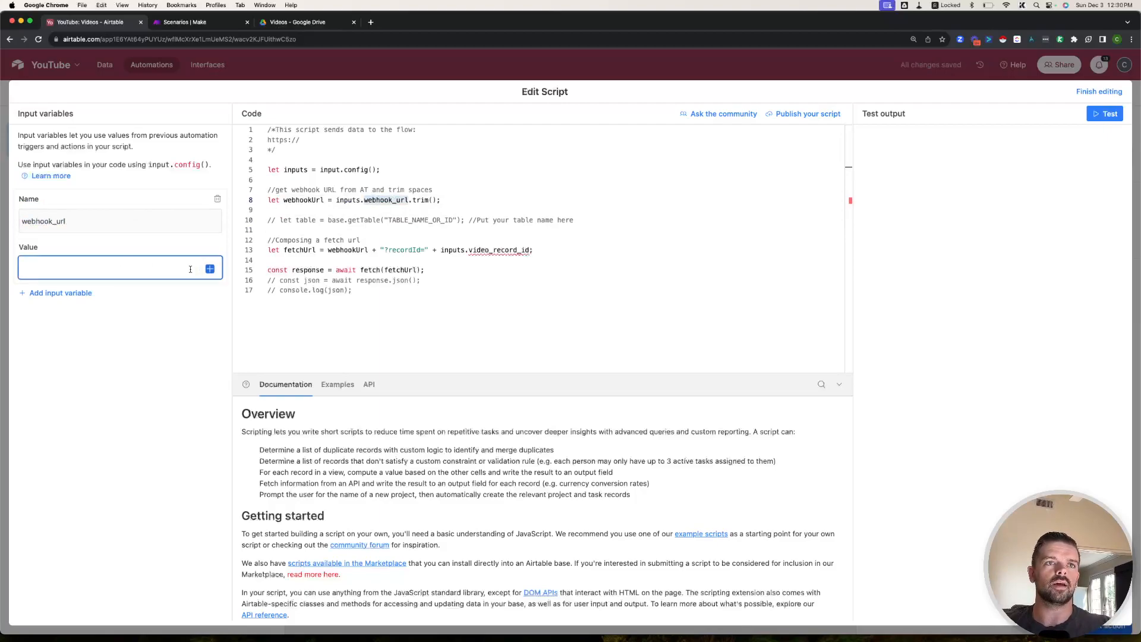
text(TBD)
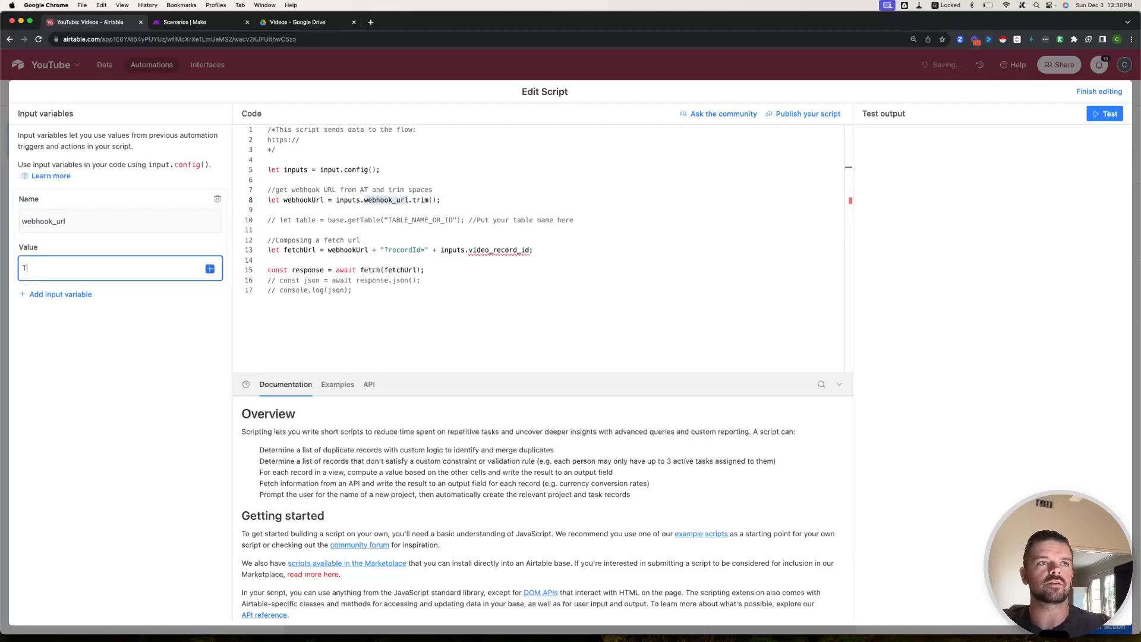
Add a second script input variable named video_record_id with the placeholder value TBD, test the script and close its editor
click(85, 294)
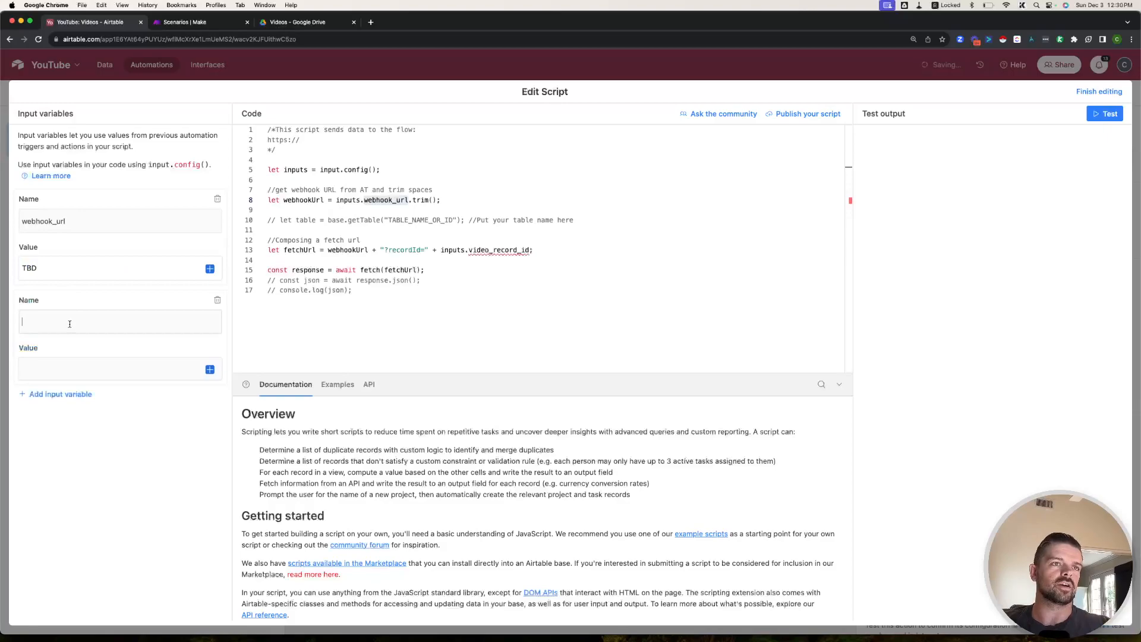
double_click(499, 250)
click(60, 314)
key(cmd+v)
click(154, 368)
text(TBD)
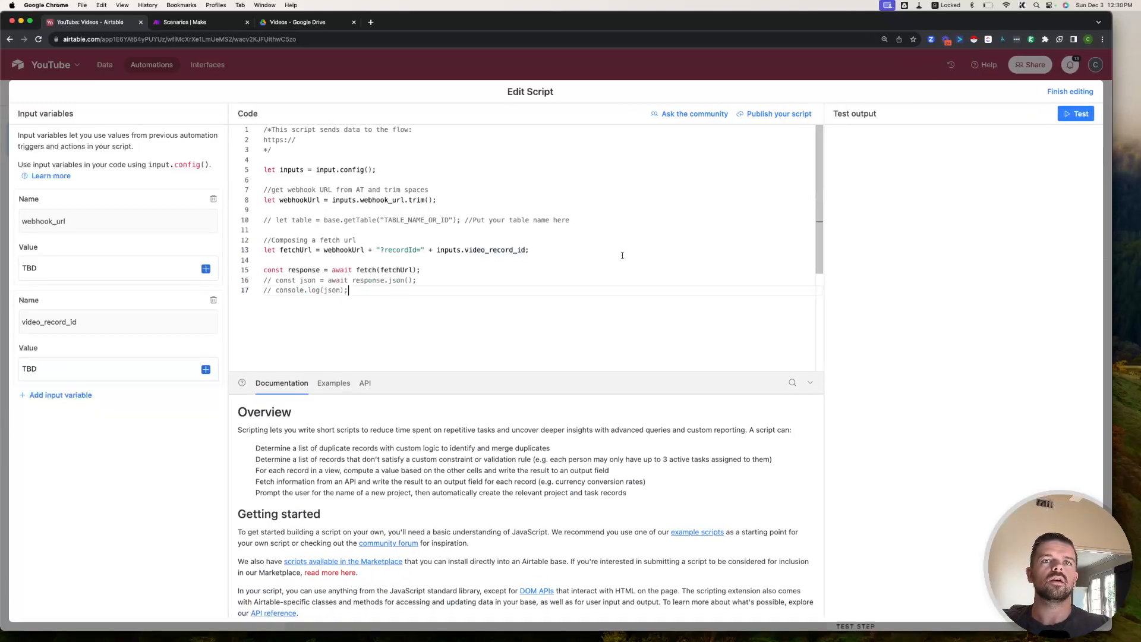
click(1075, 113)
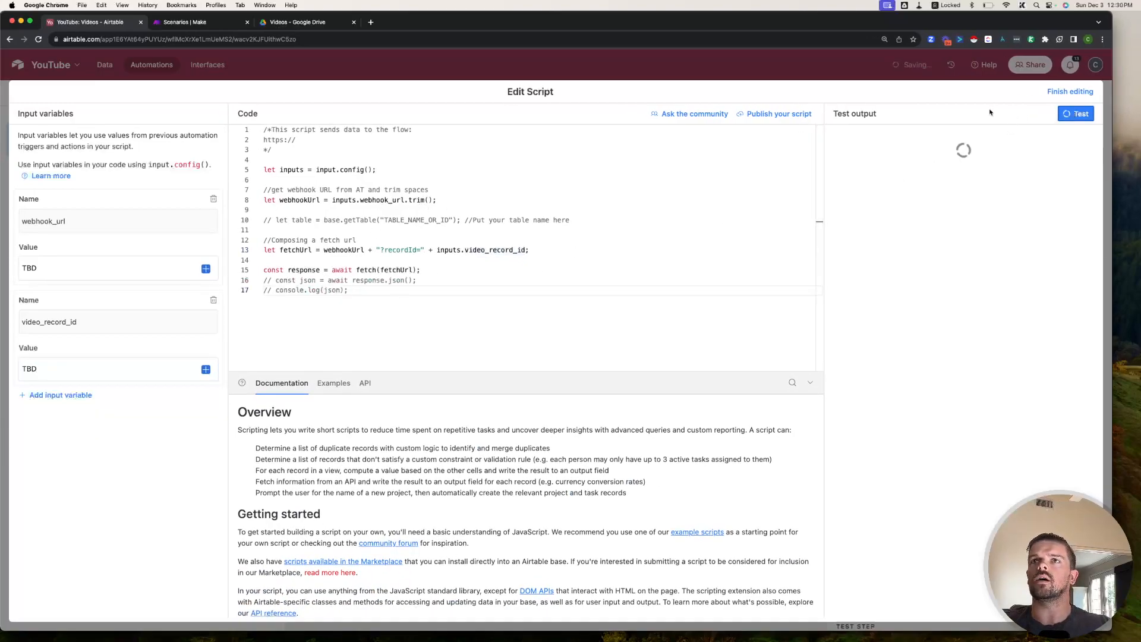
click(1070, 92)
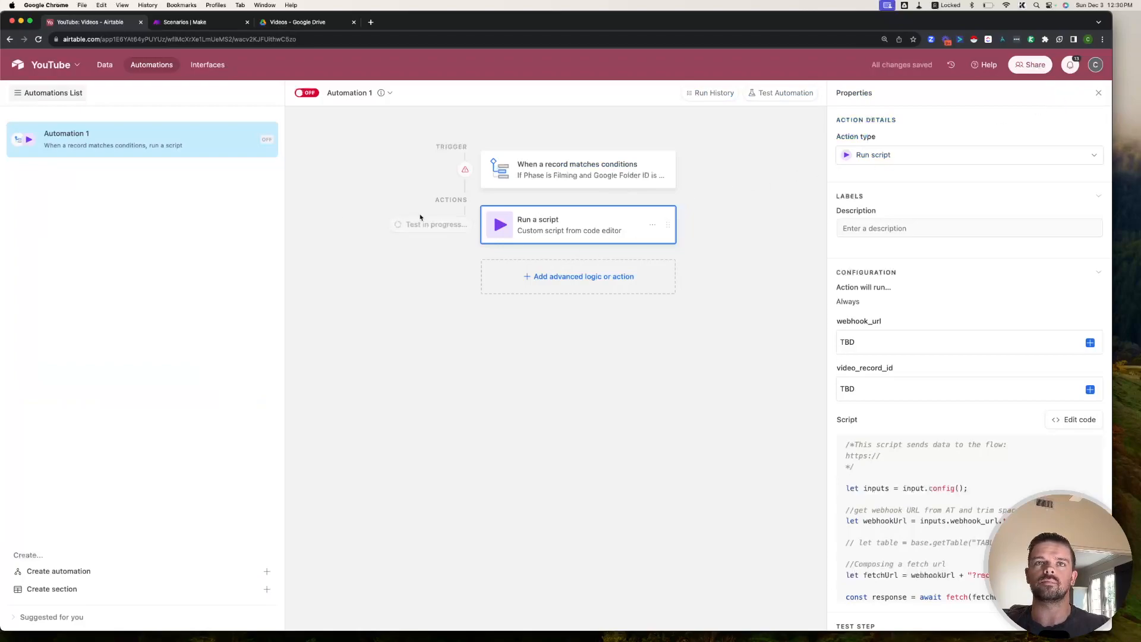
Describe the Run script action as "Send to Make" and check its test results
click(653, 225)
click(642, 220)
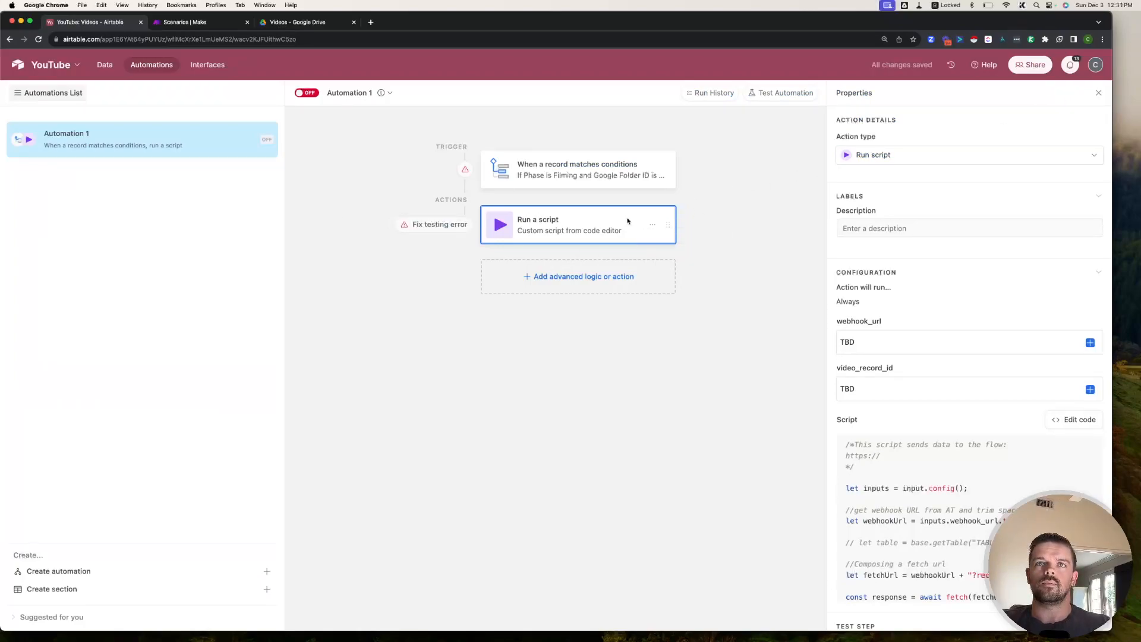
click(894, 227)
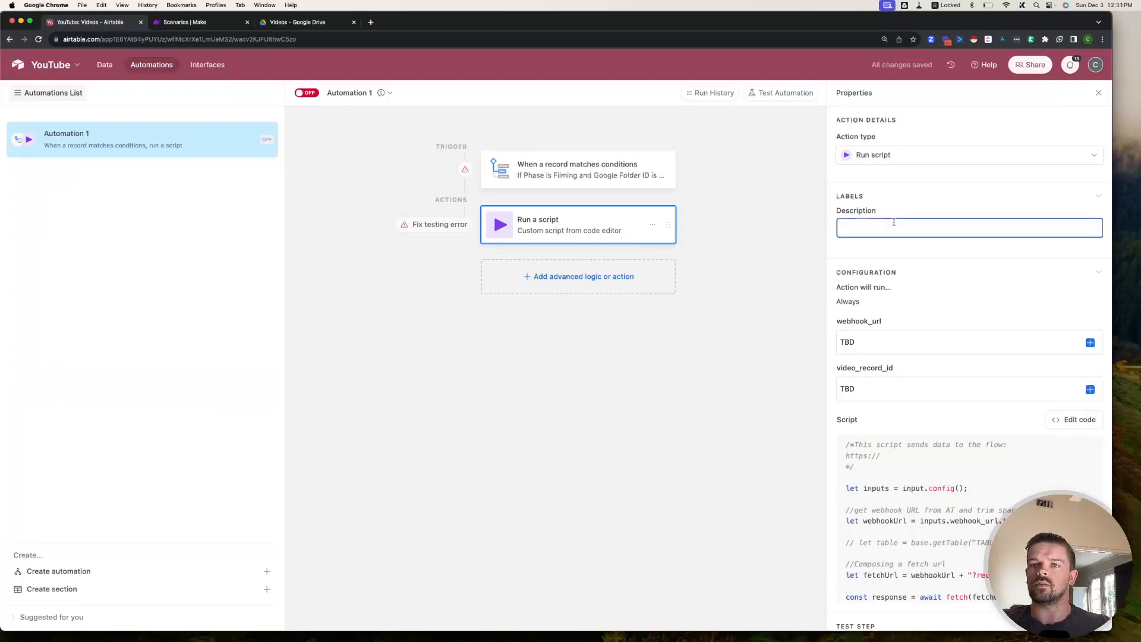
text(Send to Make)
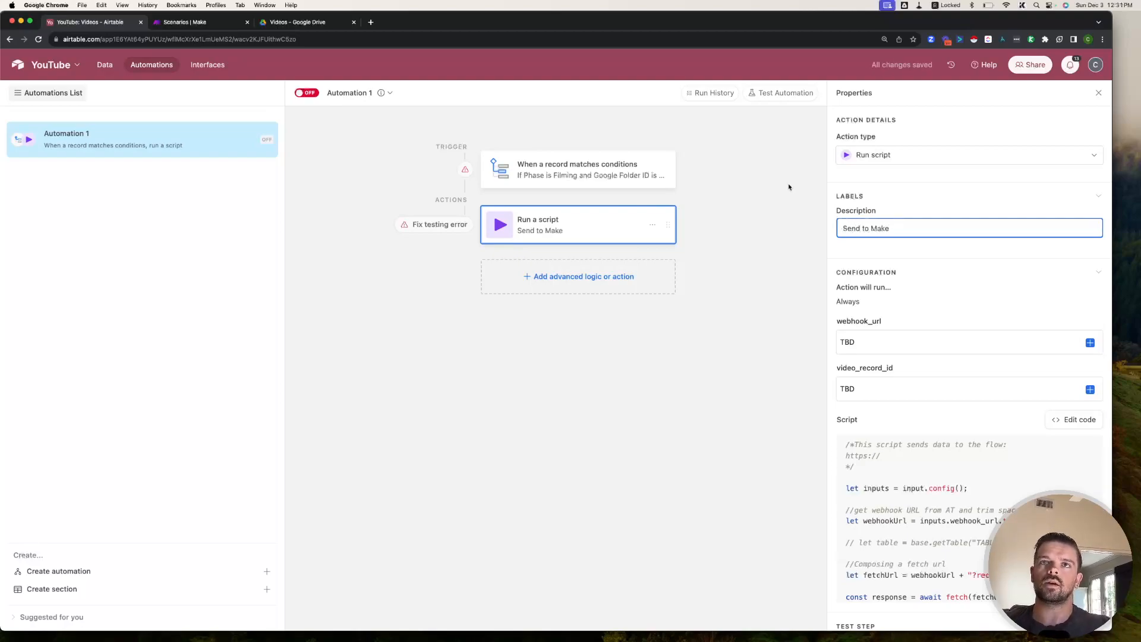
key(Return)
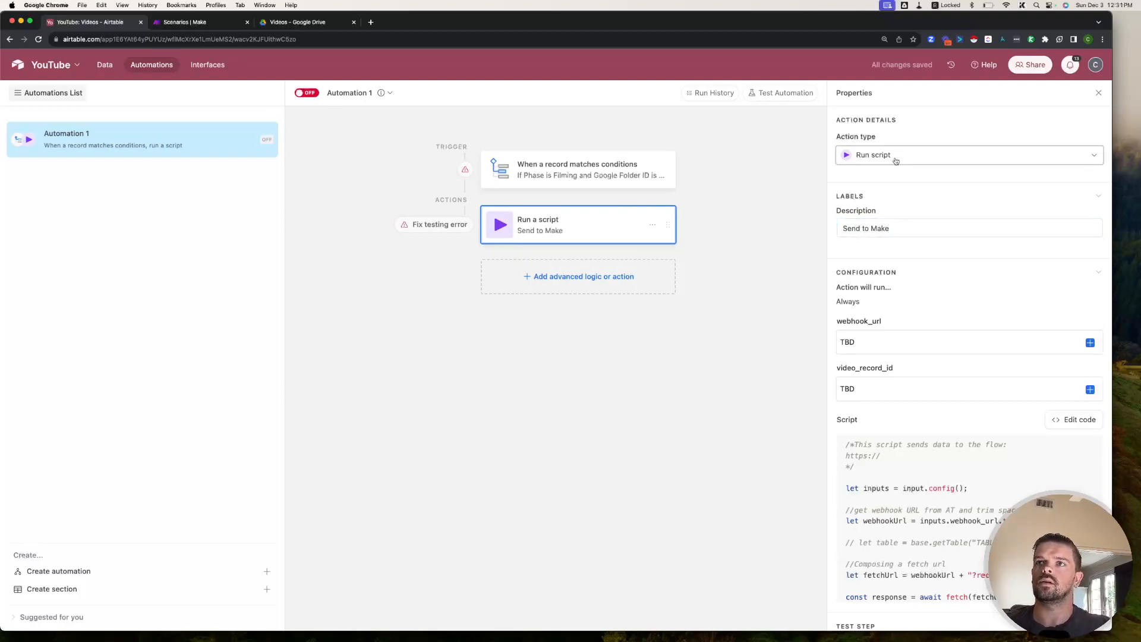
scroll(951, 365, down, 3)
scroll(951, 365, down, 2)
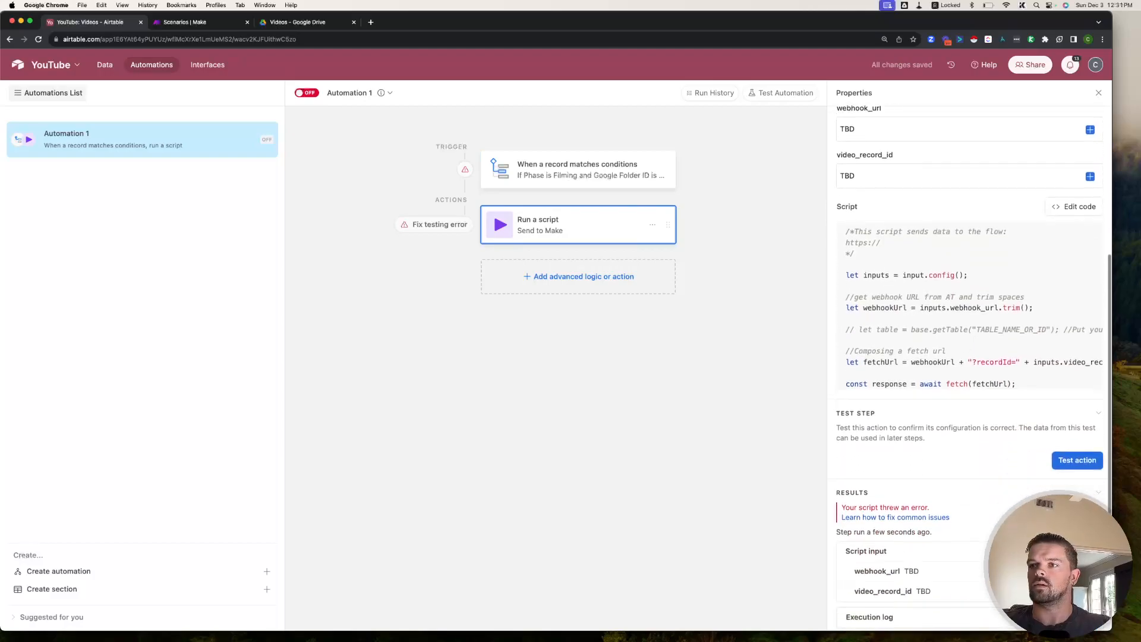
Switch to Make and create a new scenario named "YouTube - Create Google Drive Folder For Videos"
click(200, 23)
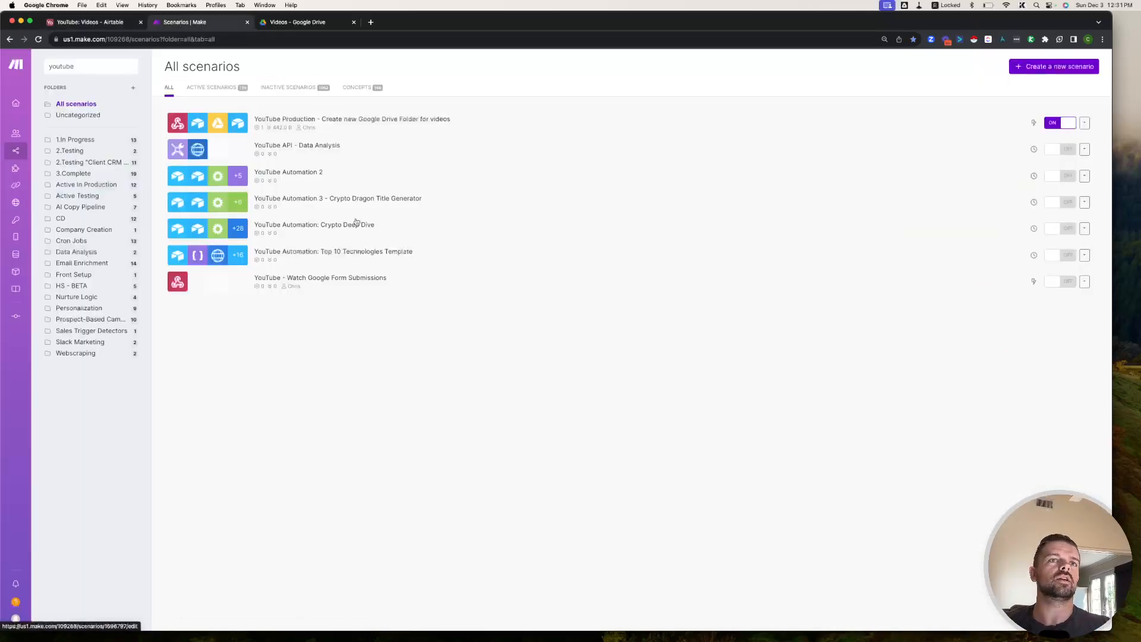
double_click(120, 73)
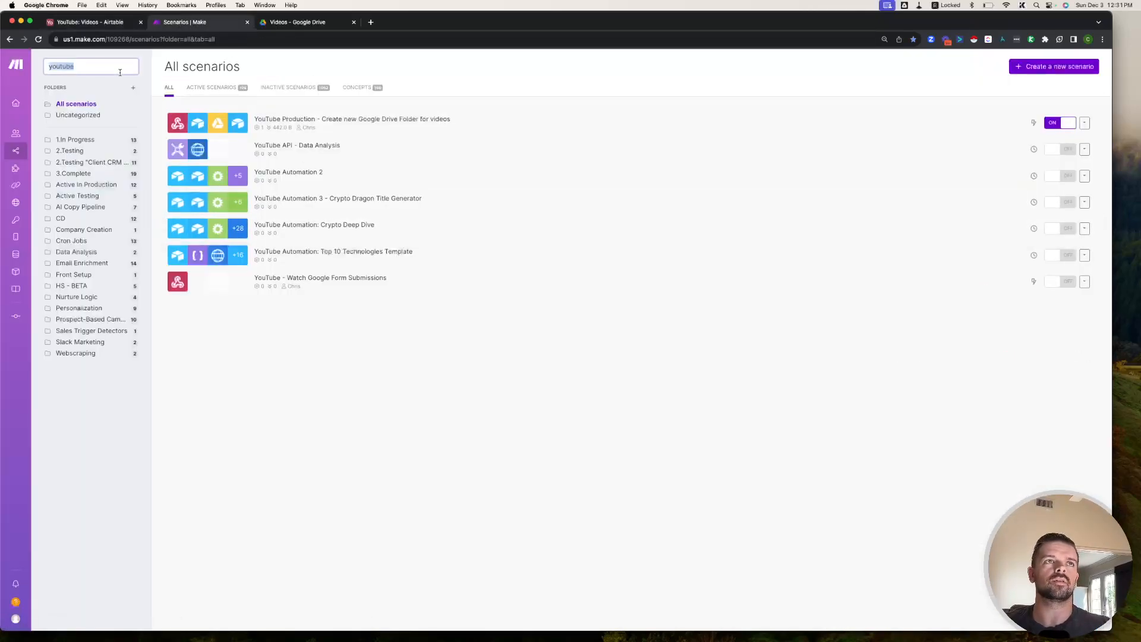
key(BackSpace)
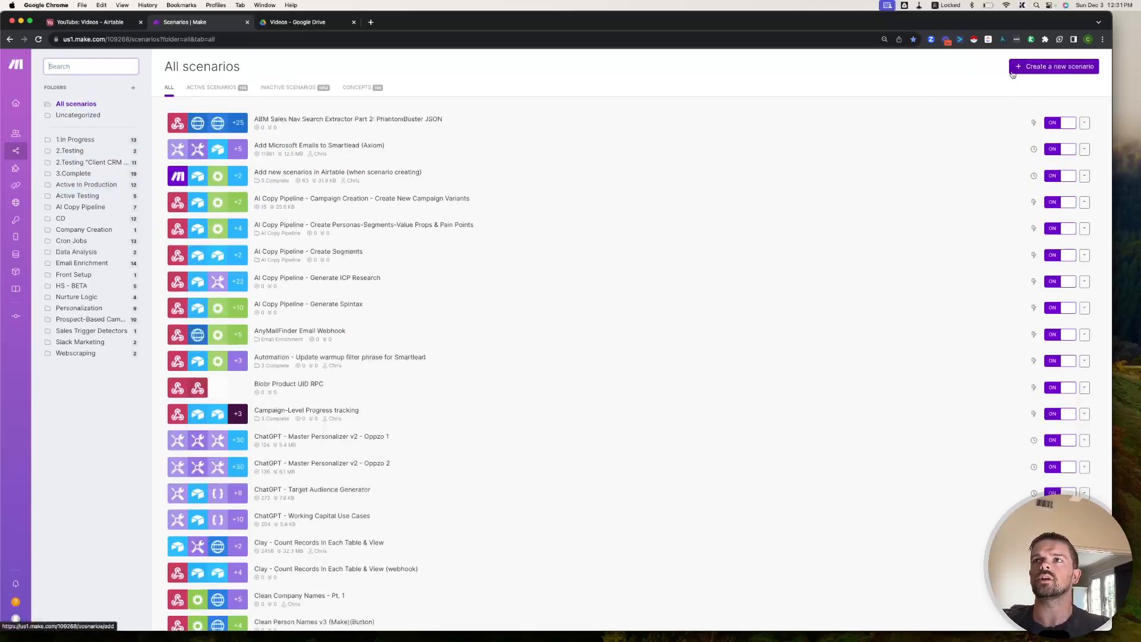
click(1055, 67)
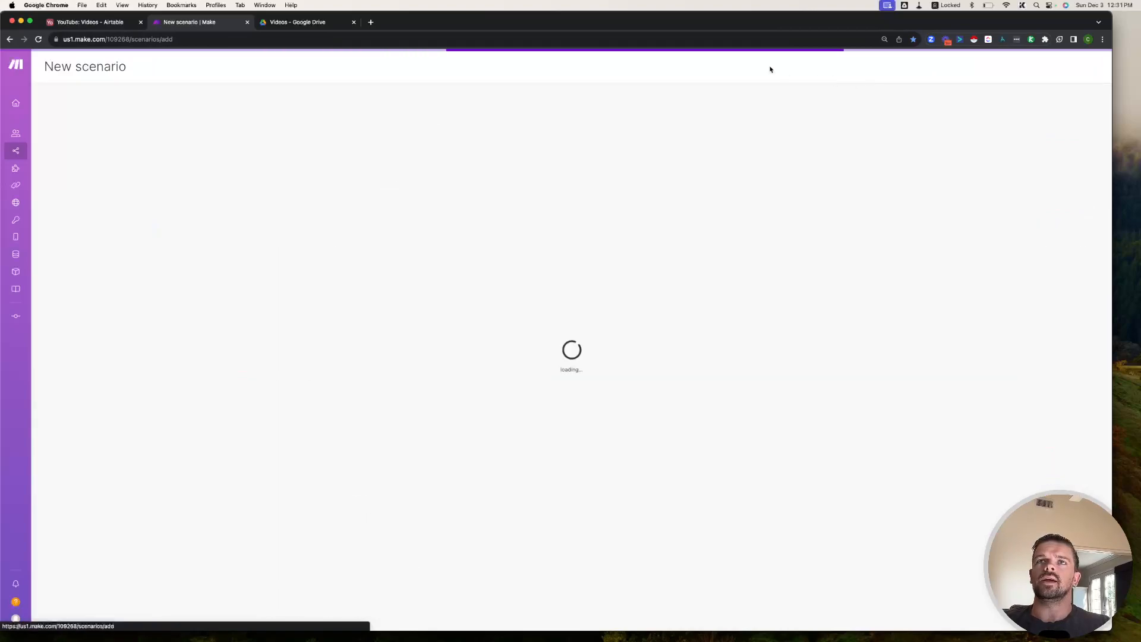
click(86, 65)
text(YouT)
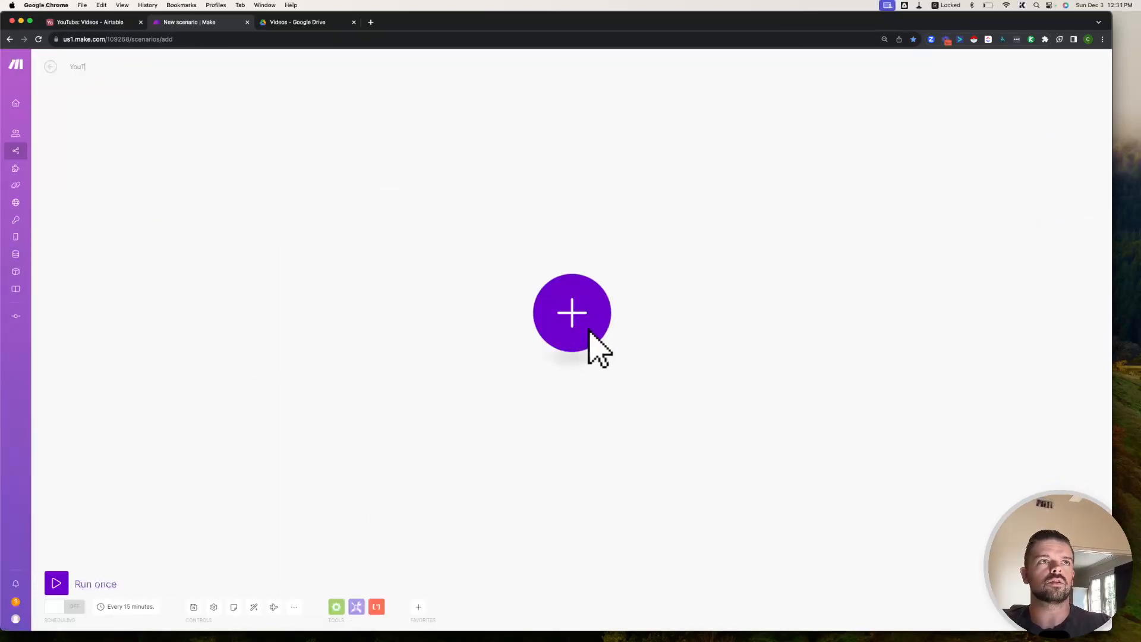
text(ube - Creat)
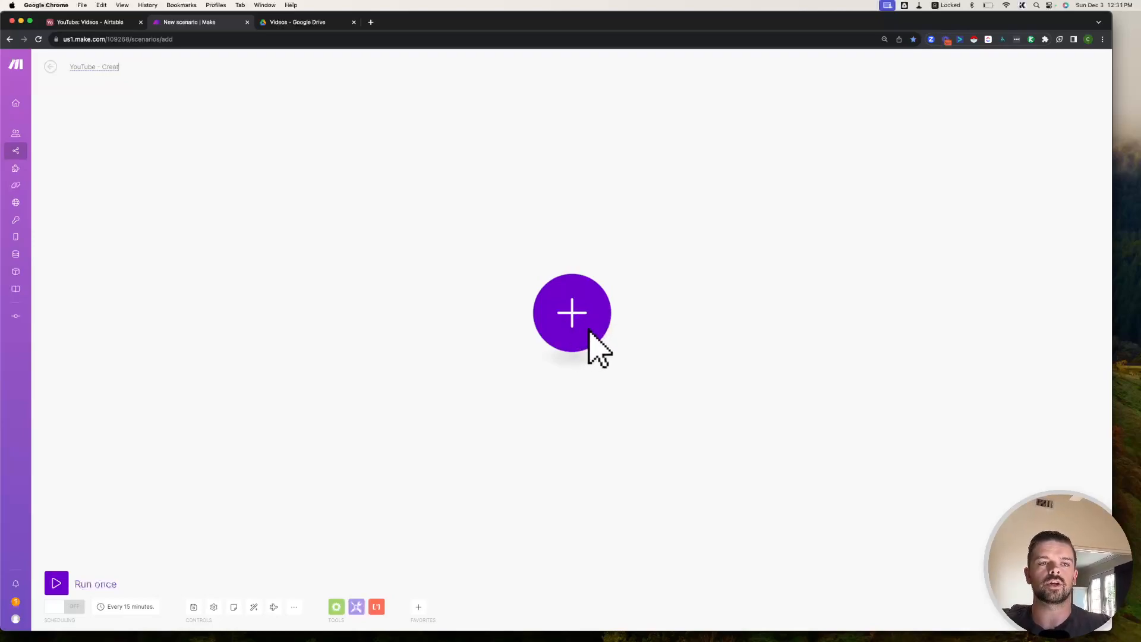
text(e Google Drive Folder For Videos)
Add a Webhooks Custom webhook trigger as the scenario's first module
click(588, 330)
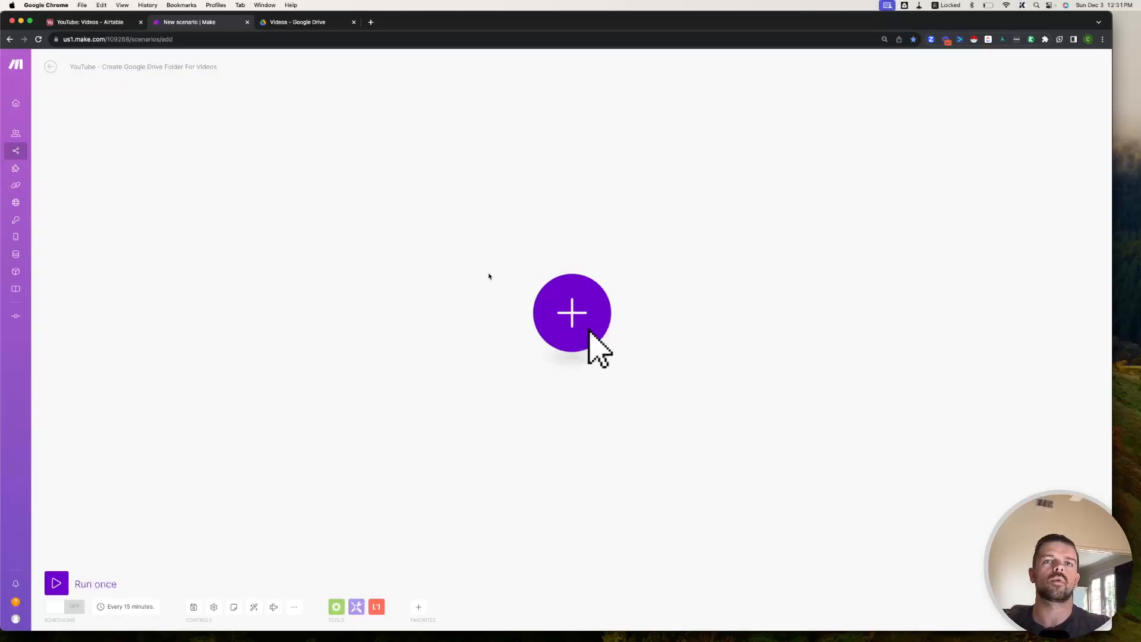
text(webhooks)
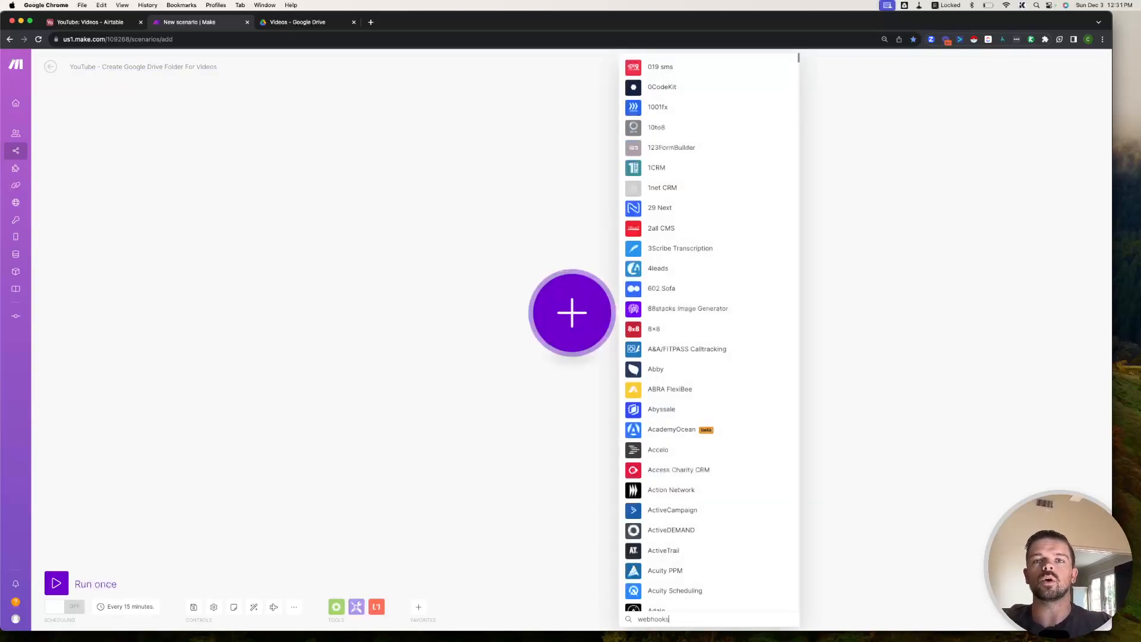
click(665, 217)
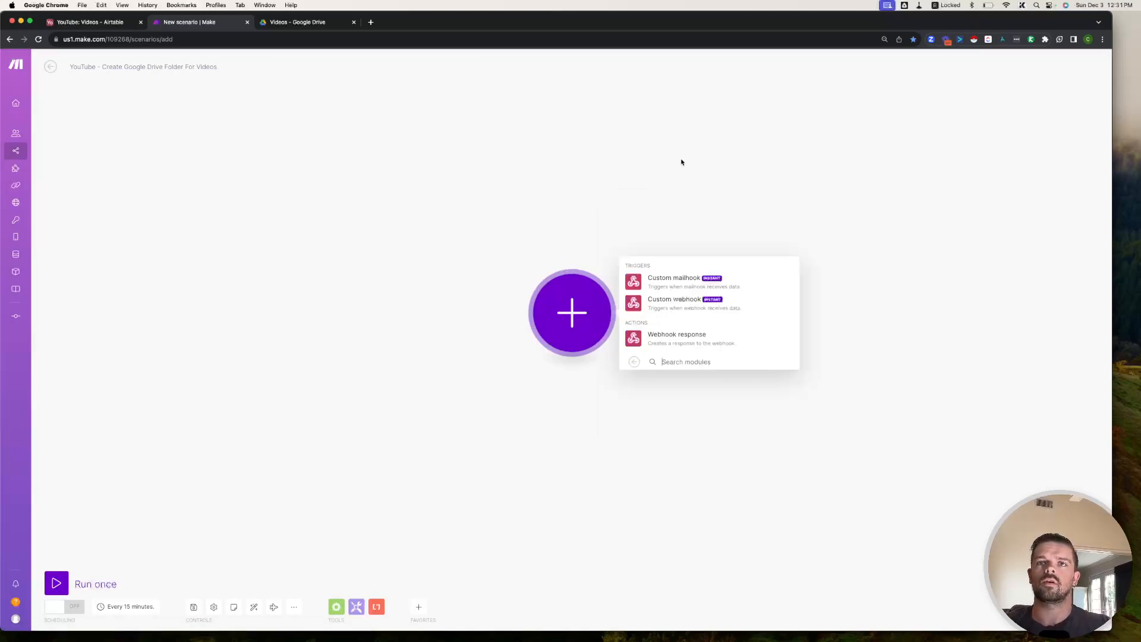
click(688, 301)
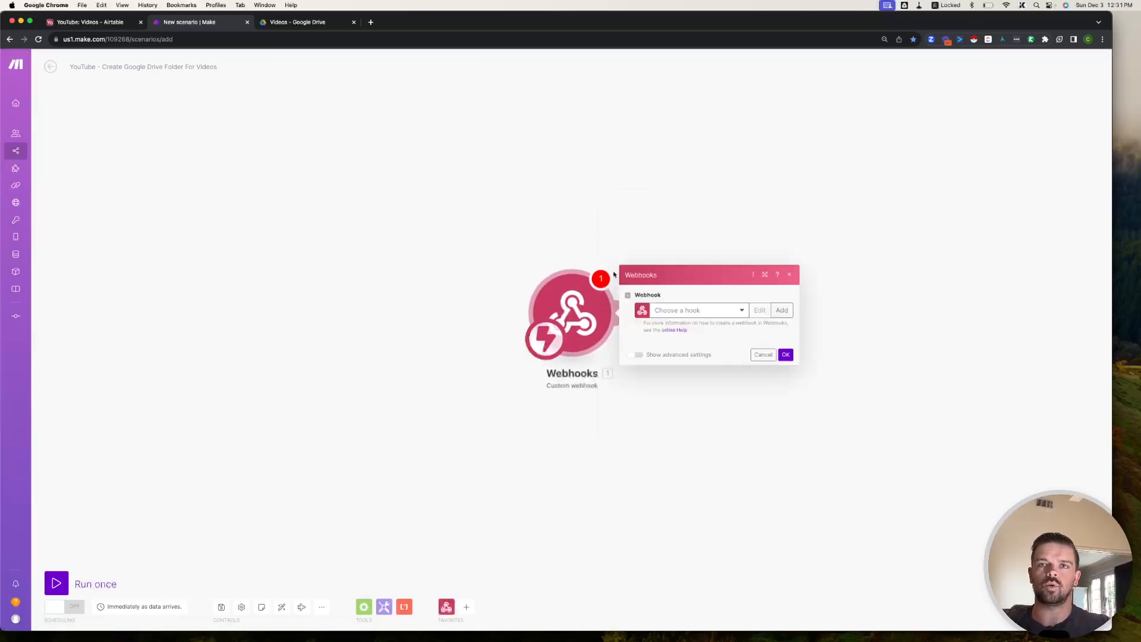
Create a webhook named "YouTube - Create Google Folder For Videos" for the trigger module
click(782, 310)
double_click(853, 275)
key(super+a)
text(You)
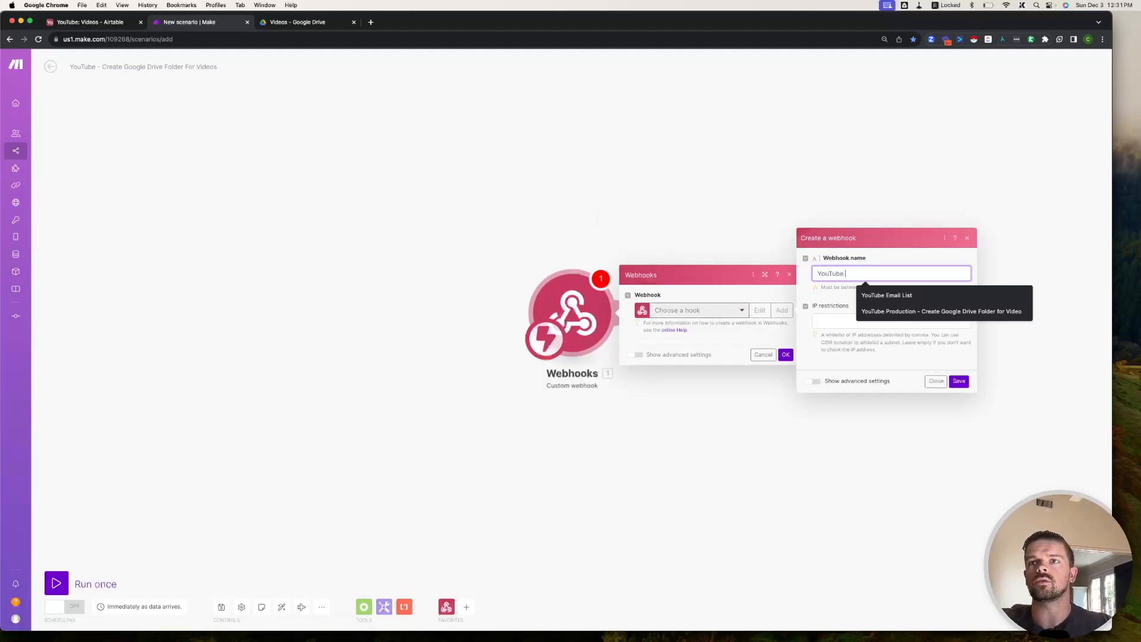
text(Tube - Create Google Folder For Videos)
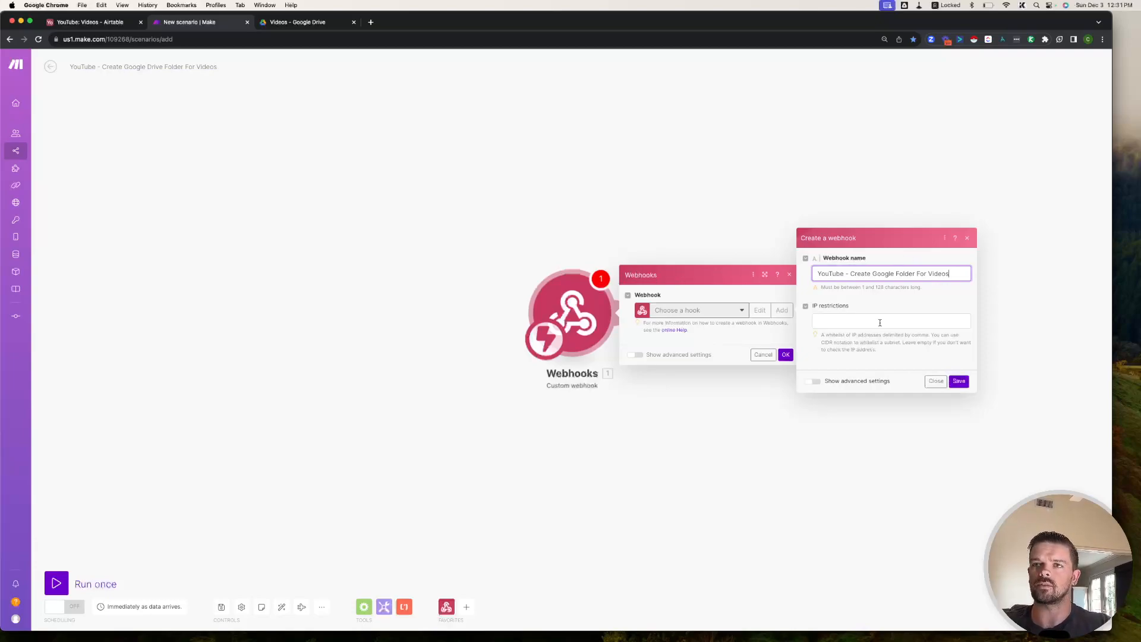
click(956, 380)
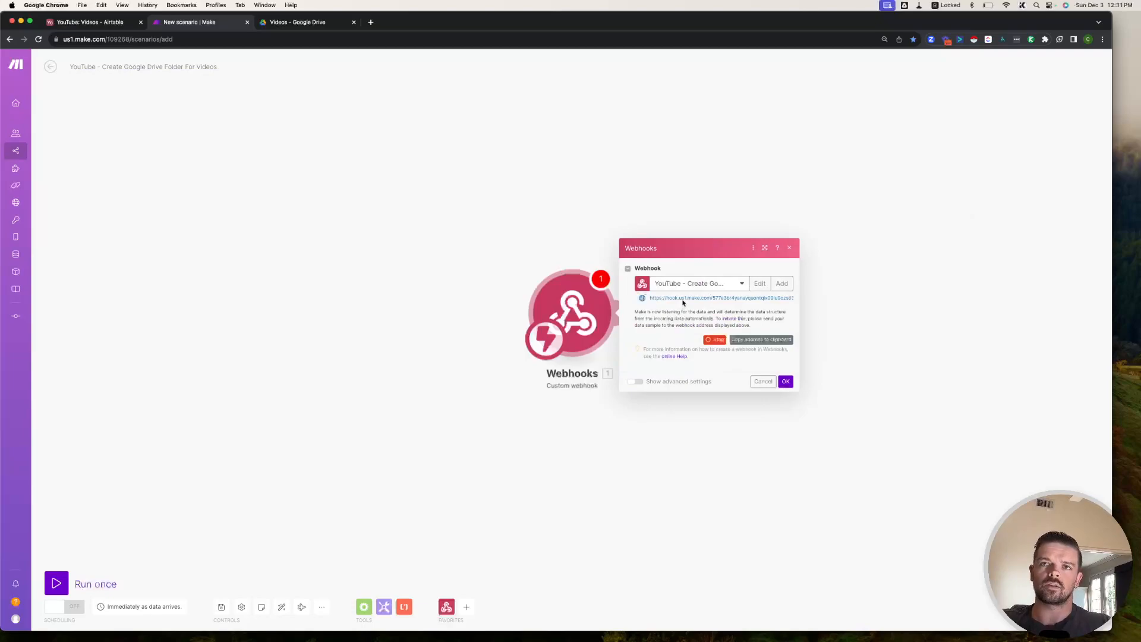
Send a sample request to the new webhook by opening its address in a new browser tab with ?test=test appended
triple_click(682, 297)
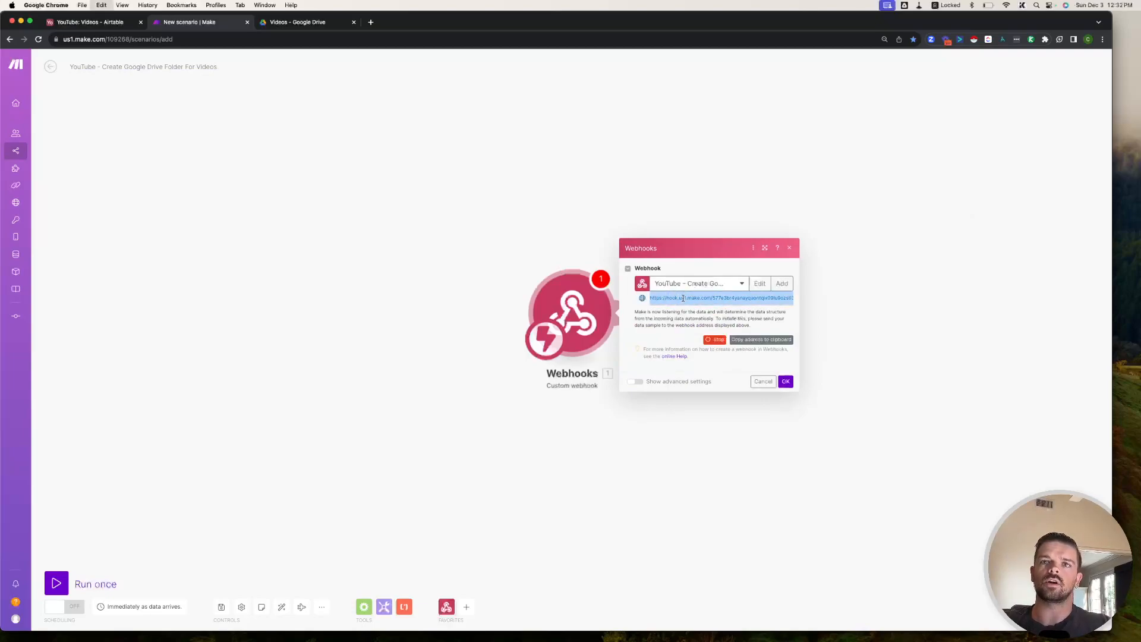
click(372, 23)
key(super+v)
text(?test=test)
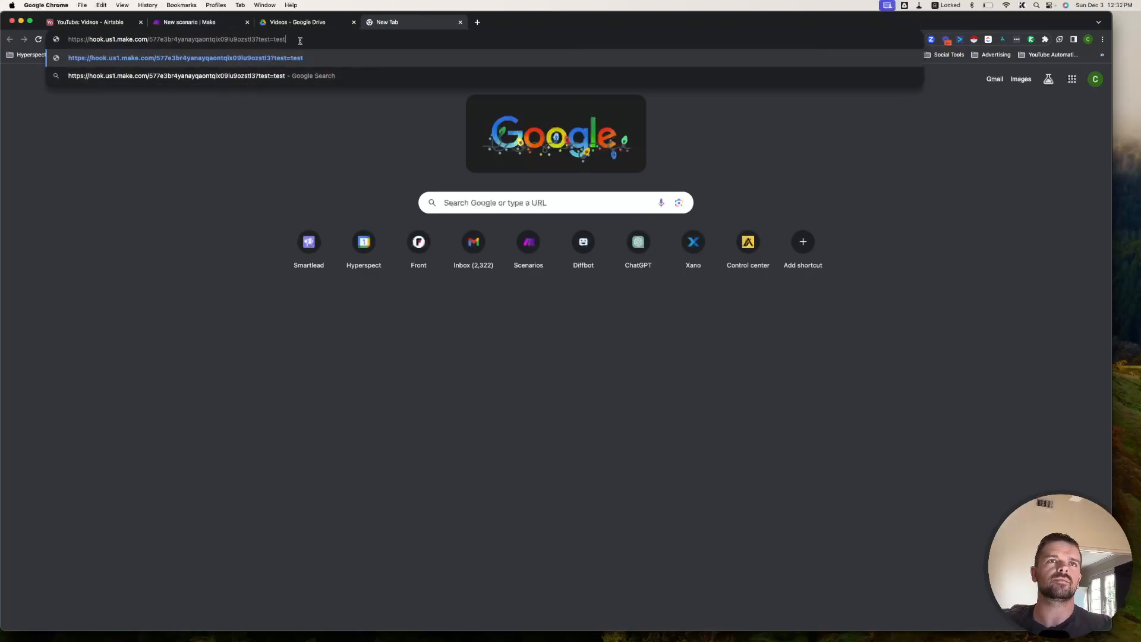
key(Return)
drag(3, 57, 75, 81)
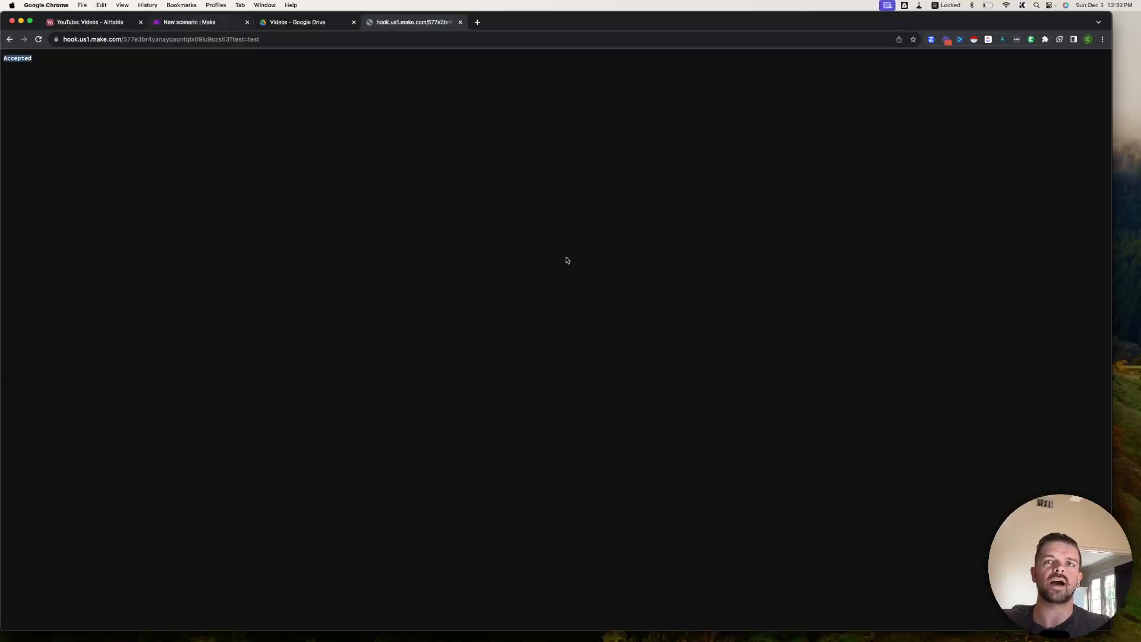
Return to the Make scenario, accept the webhook settings and rename the module "Catch Airtable hook"
click(206, 22)
double_click(681, 326)
click(786, 368)
right_click(588, 327)
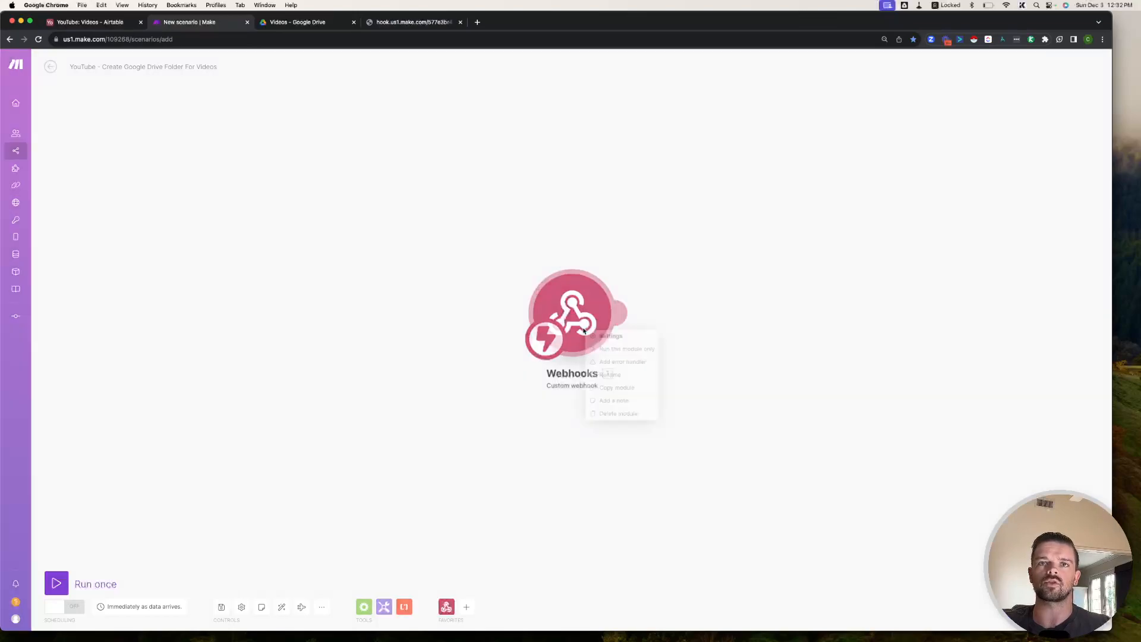
click(629, 376)
text(Catch Airtable hook)
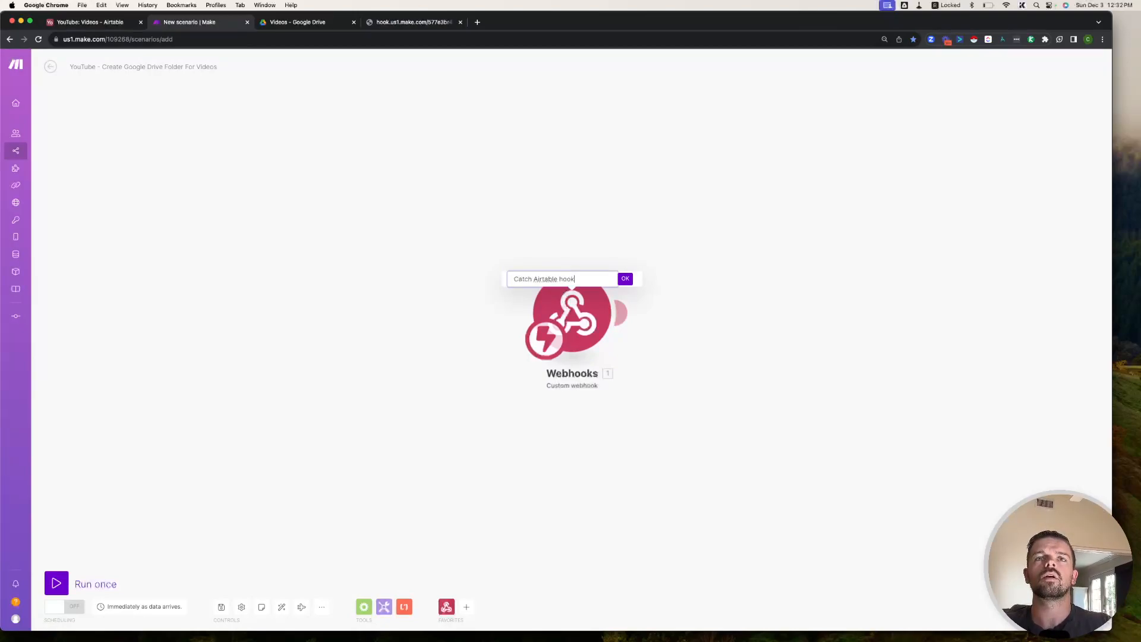
key(Return)
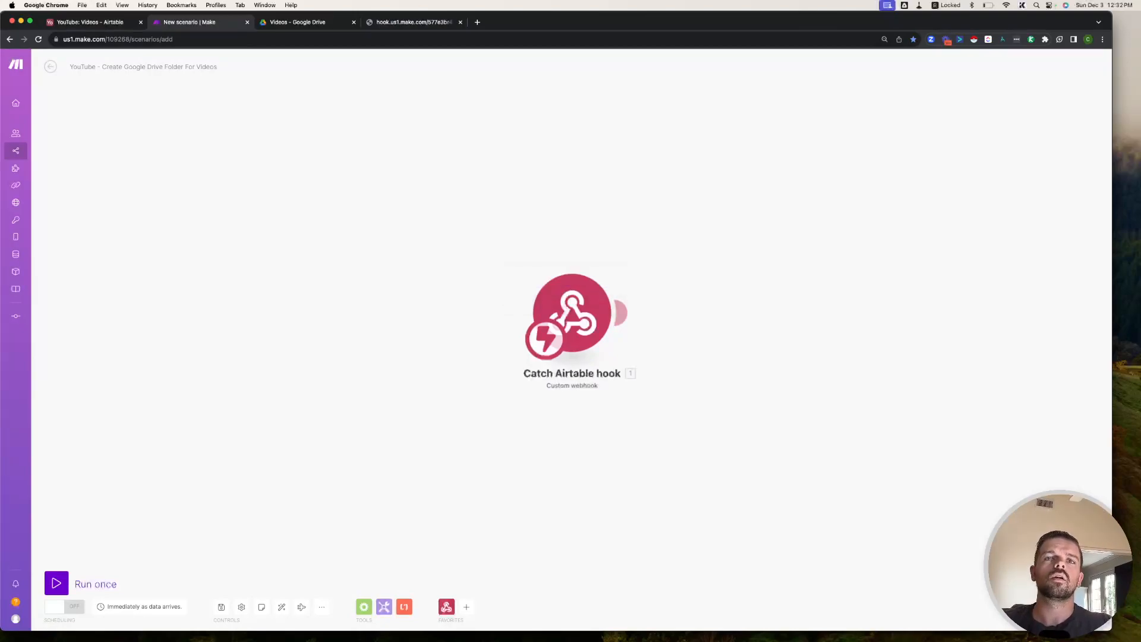
Copy the webhook address from the Catch Airtable hook module's settings
drag(678, 214, 484, 150)
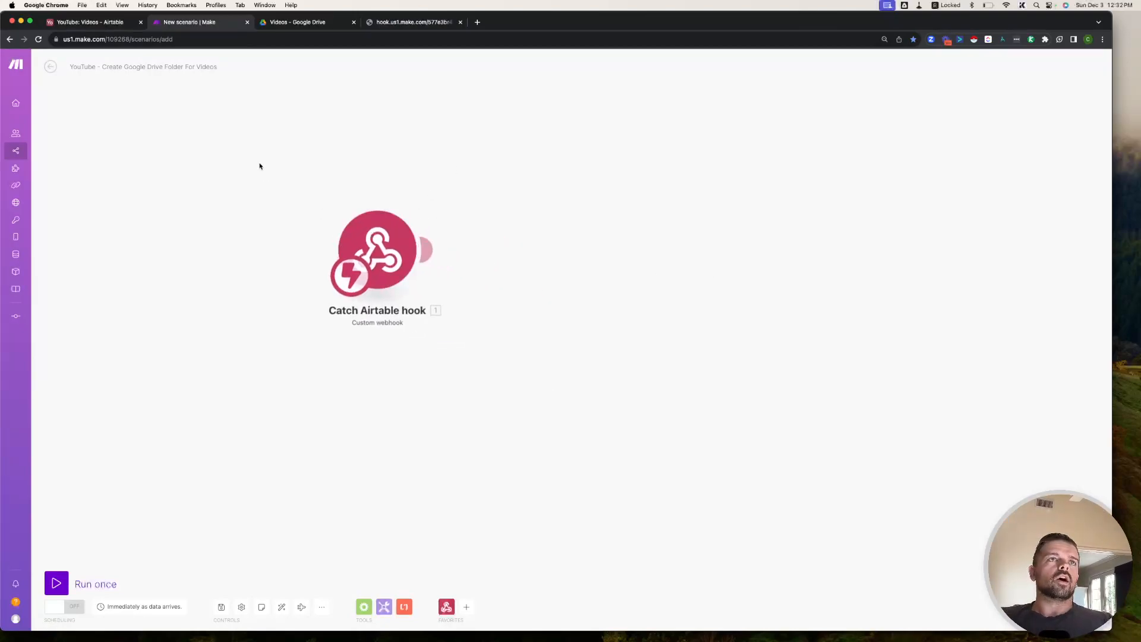
click(395, 255)
click(501, 248)
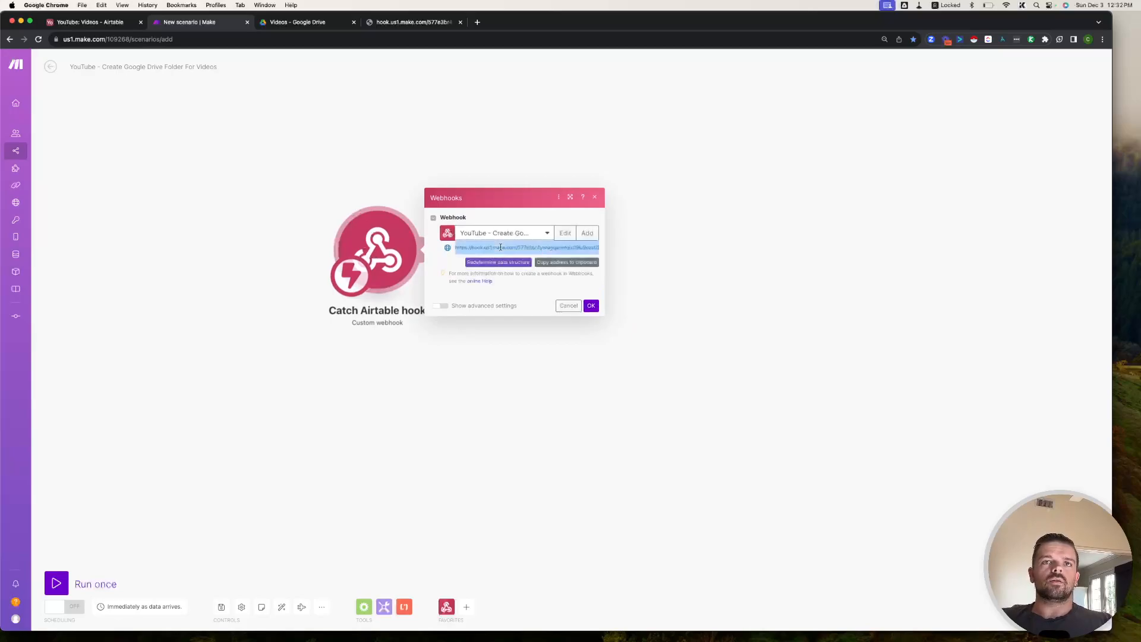
Switch to Airtable and replace the script's webhook_url value with the copied webhook address, removing the extra pasted text after it
click(78, 20)
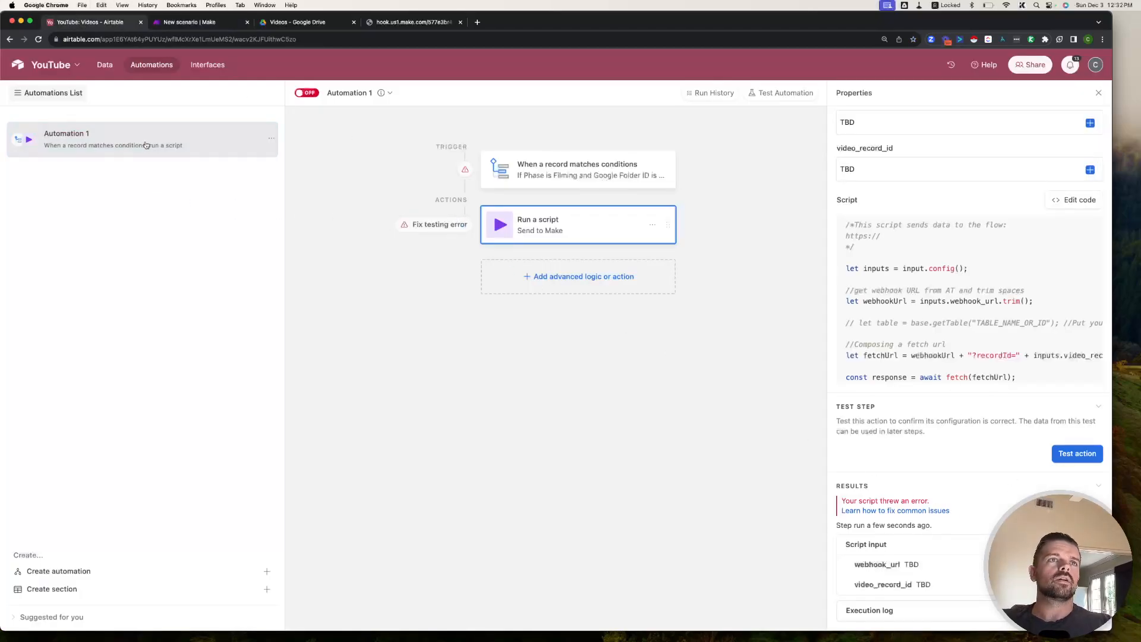
click(1064, 205)
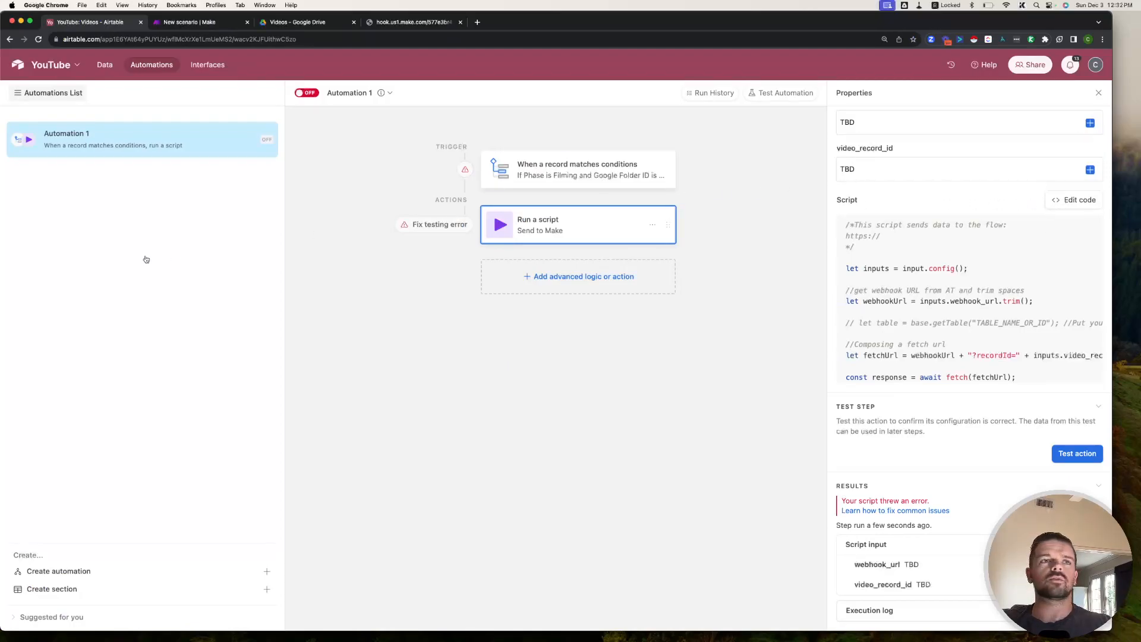
double_click(51, 272)
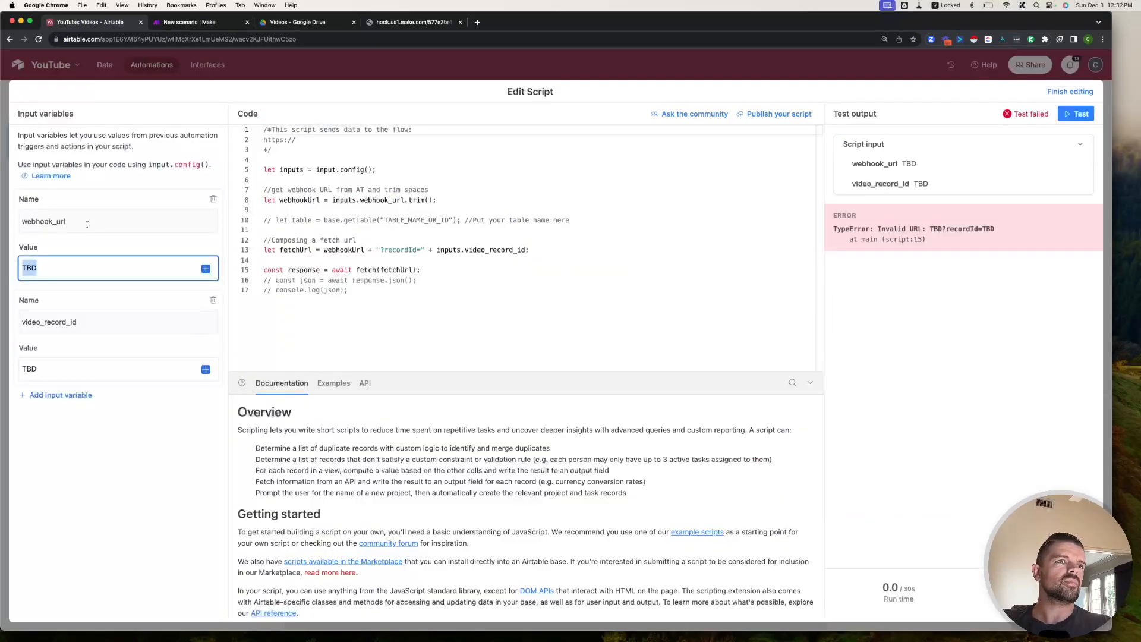
key(super+v)
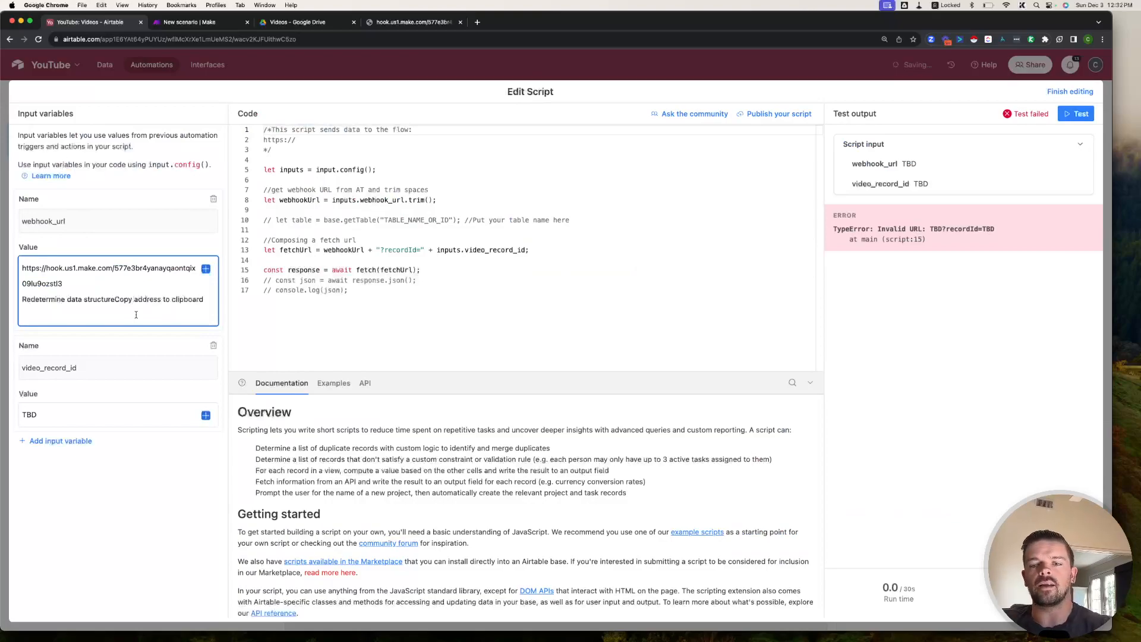
key(BackSpace)
drag(205, 300, 22, 299)
key(BackSpace)
key(BackSpace)
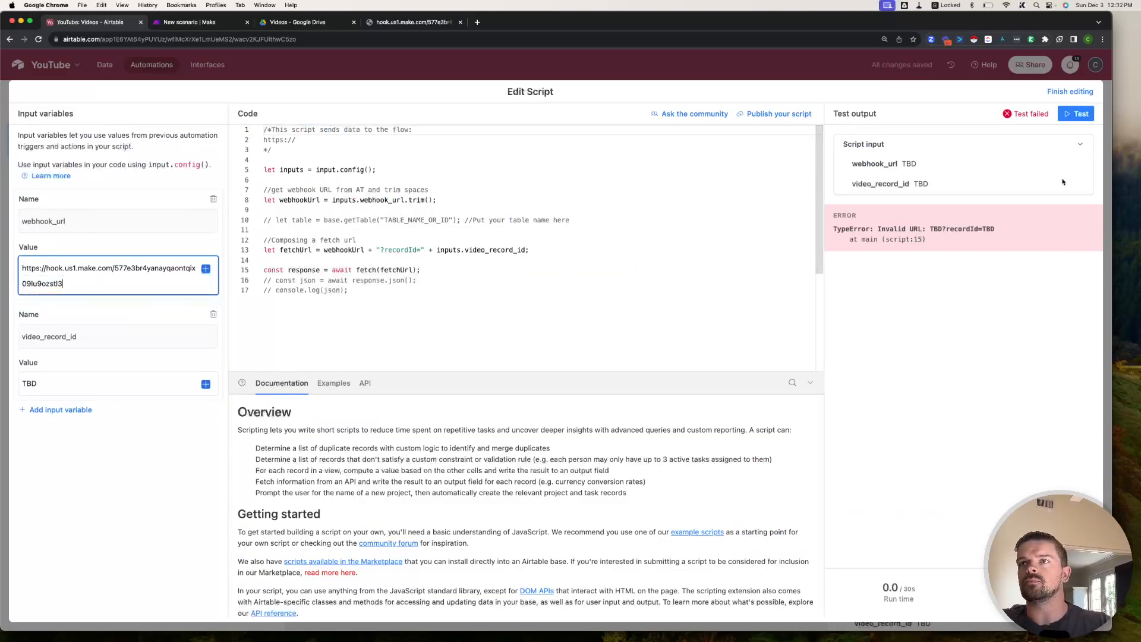
Clear the TBD value from the script's video_record_id input variable and finish editing the script
click(1070, 90)
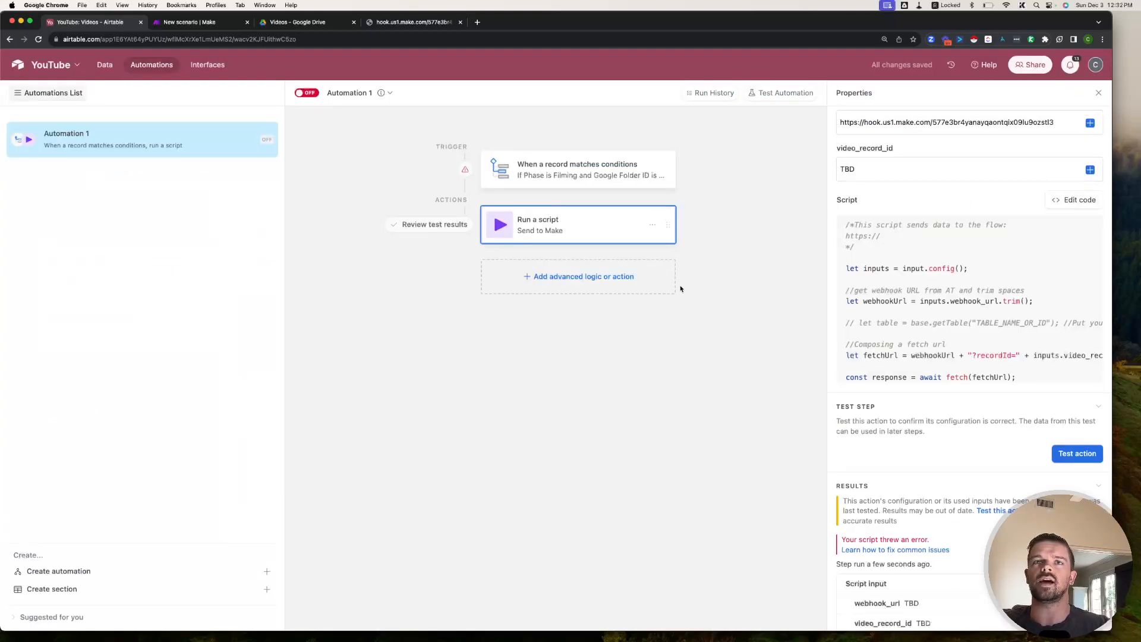
scroll(984, 378, down, 1)
scroll(975, 310, up, 1)
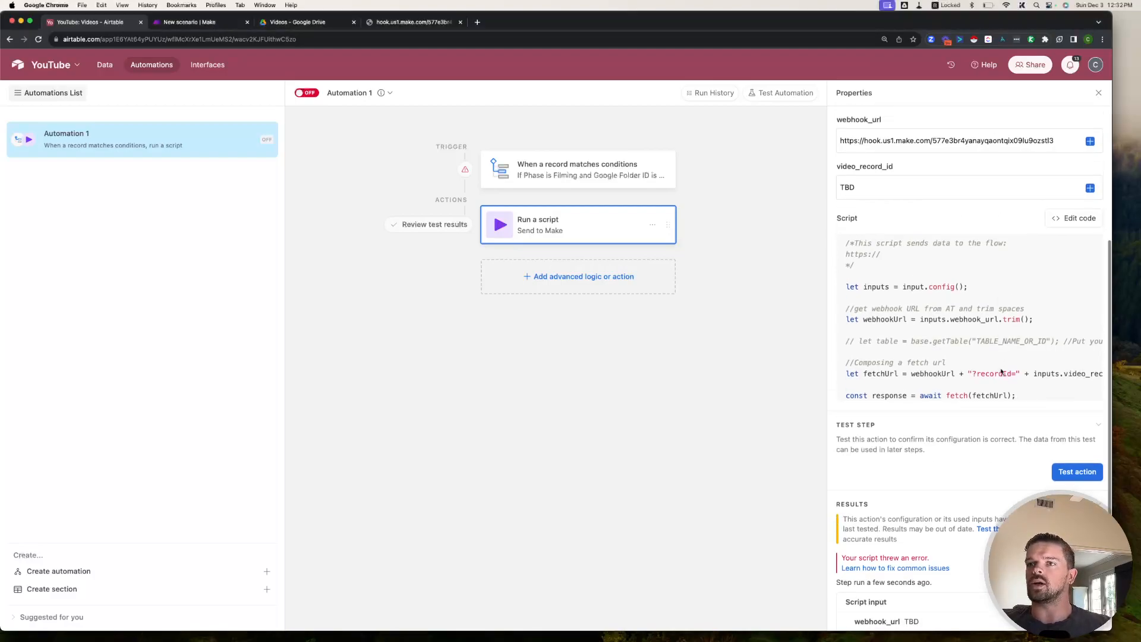
scroll(975, 333, down, 1)
scroll(975, 333, up, 1)
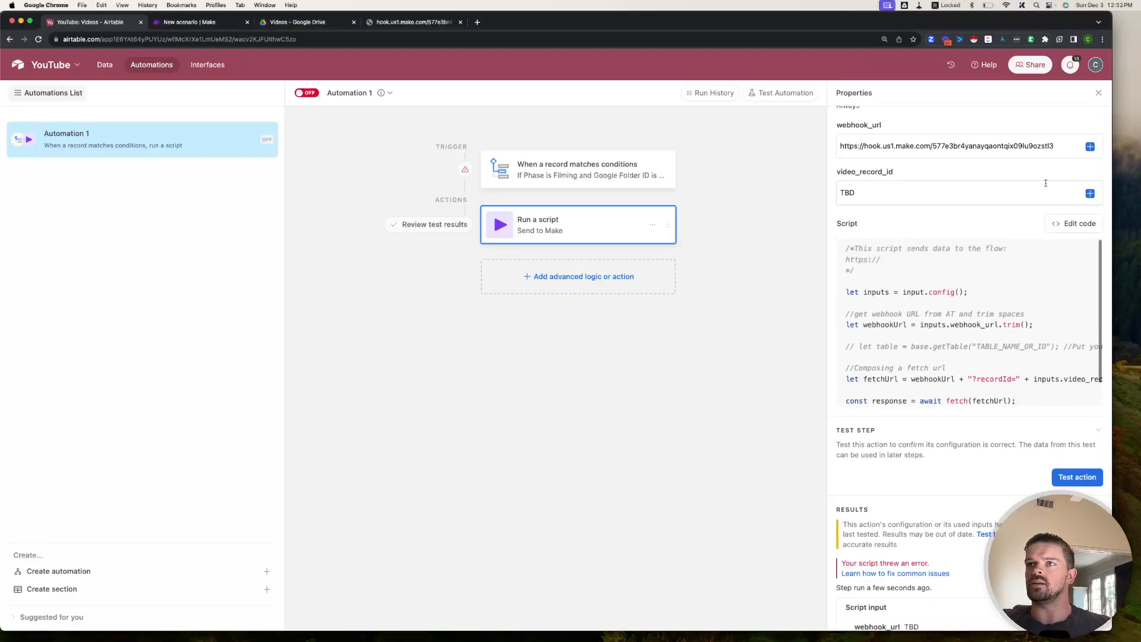
click(1081, 225)
double_click(82, 378)
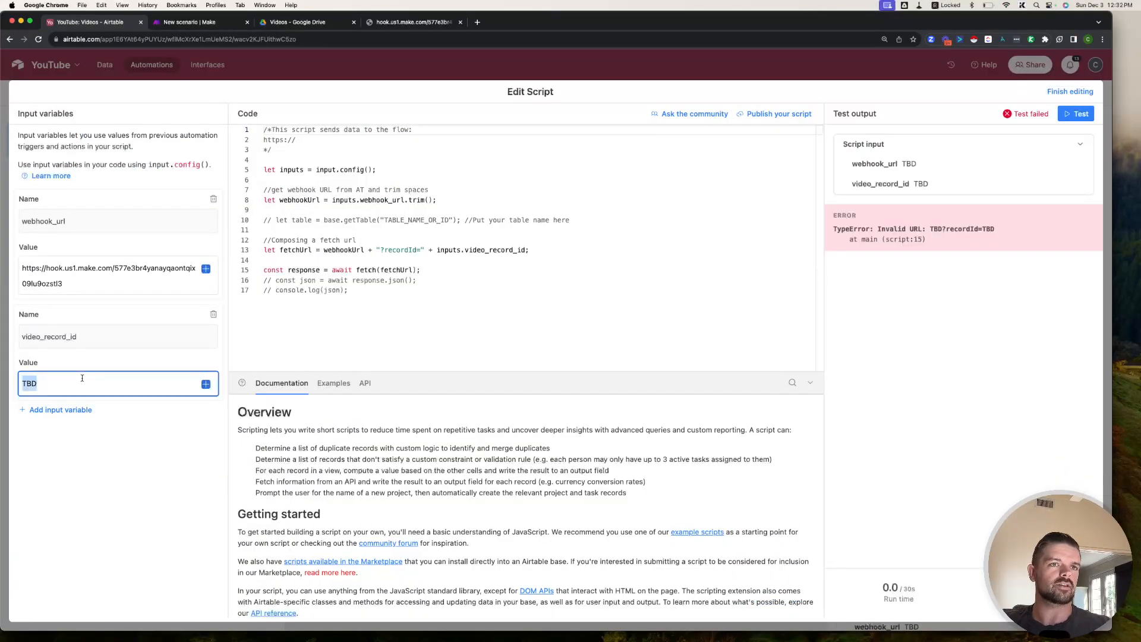
key(BackSpace)
click(205, 384)
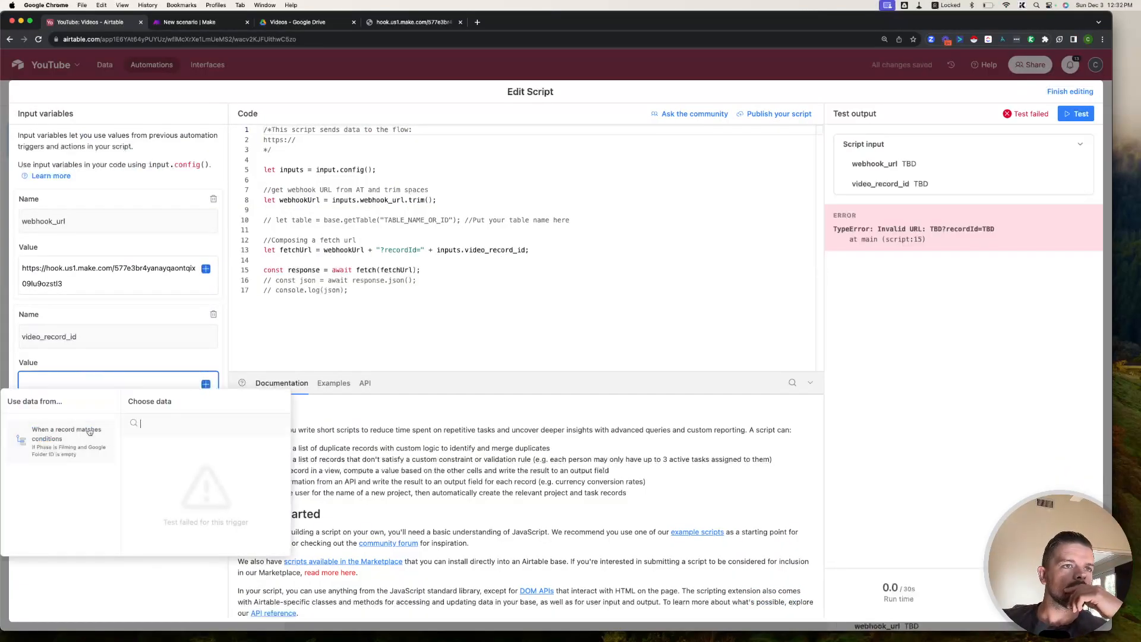
click(387, 367)
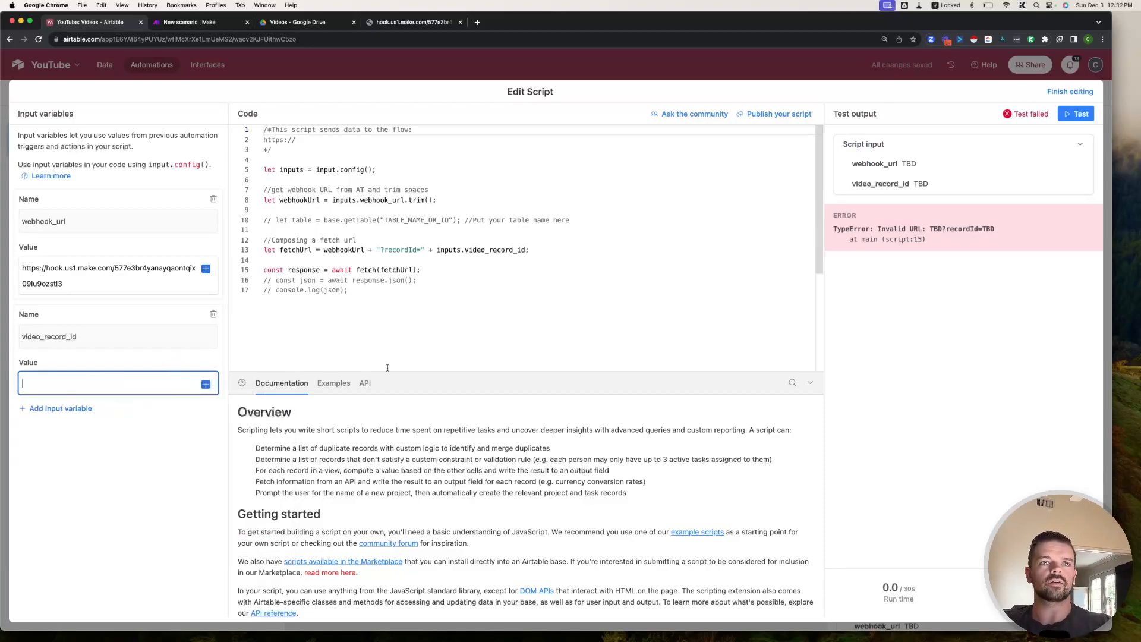
click(1070, 91)
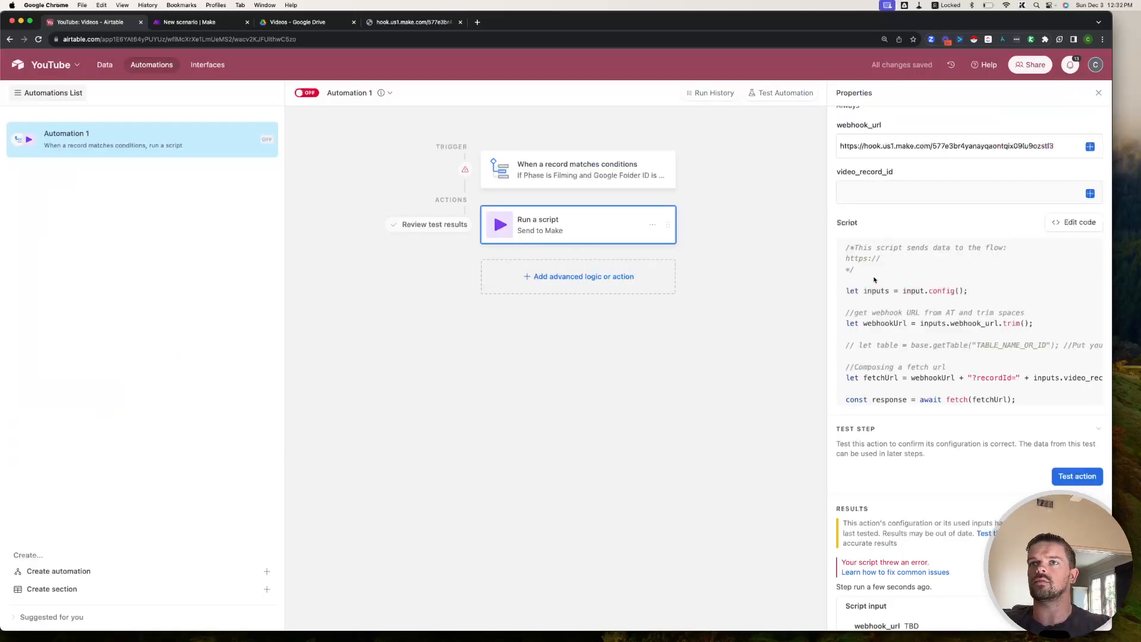
In the Videos table's Video Ideas view, set the Phase of "How to Automate Google Inbox Creation [Cold Email]" to Filming
click(1098, 92)
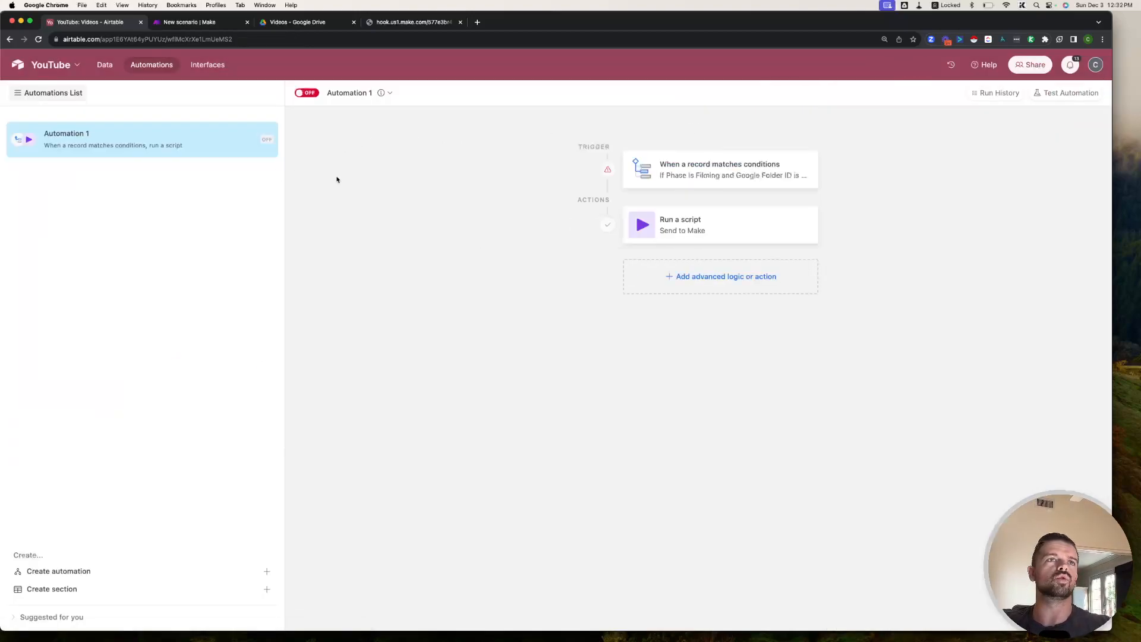
click(117, 71)
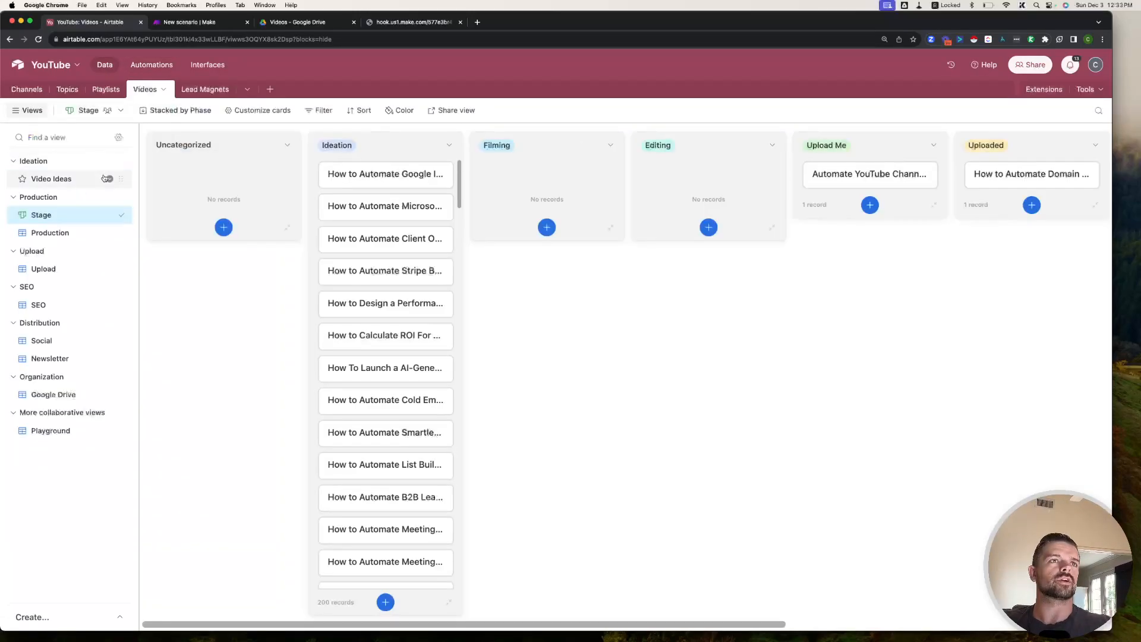
click(57, 181)
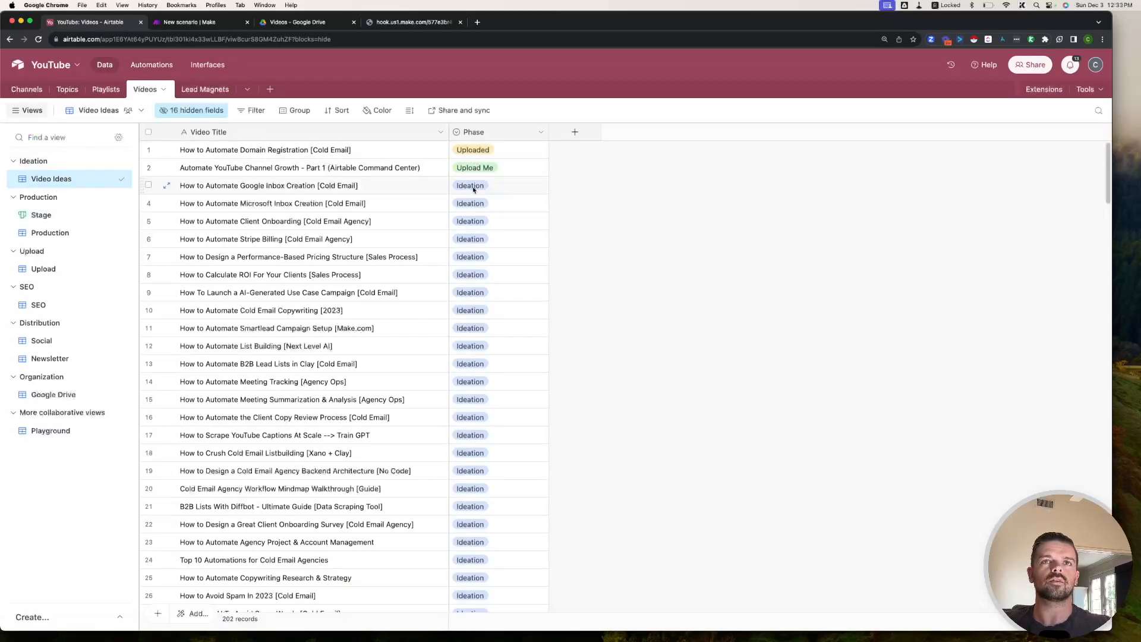
double_click(474, 187)
click(481, 266)
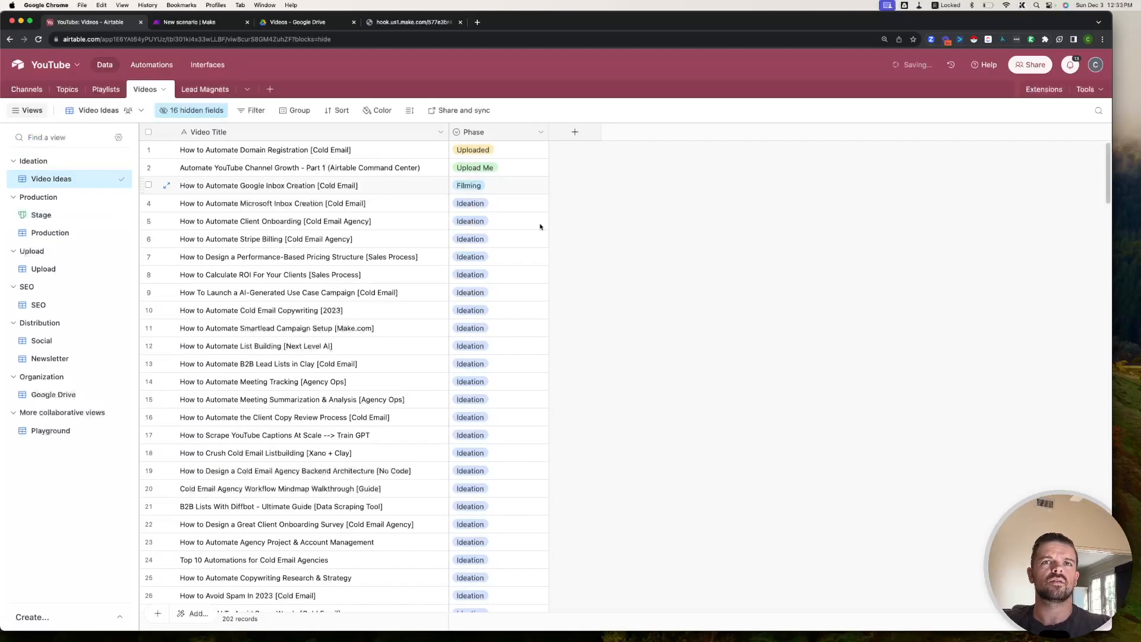
Return to Automation 1 and test its record-matching trigger with the suggested record
click(151, 64)
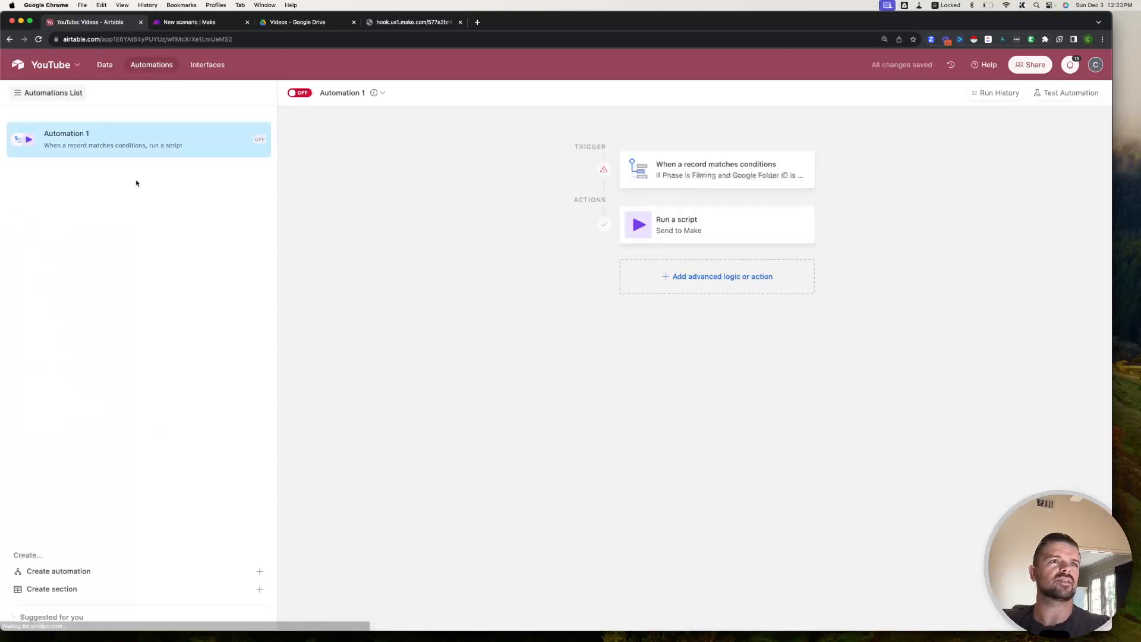
click(732, 163)
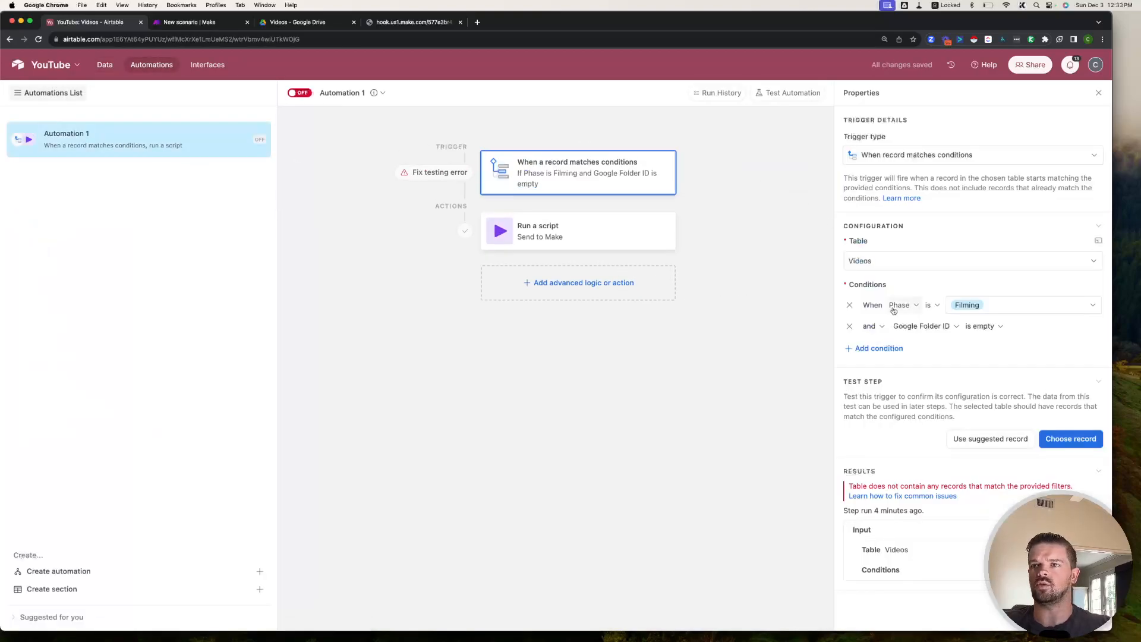
click(993, 437)
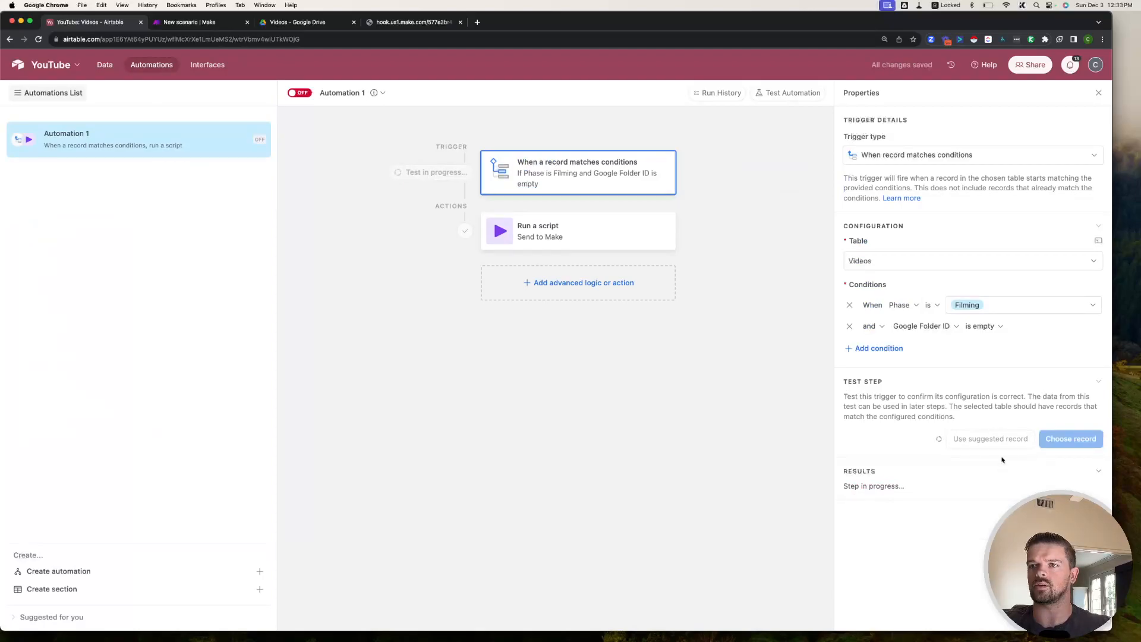
scroll(941, 529, down, 2)
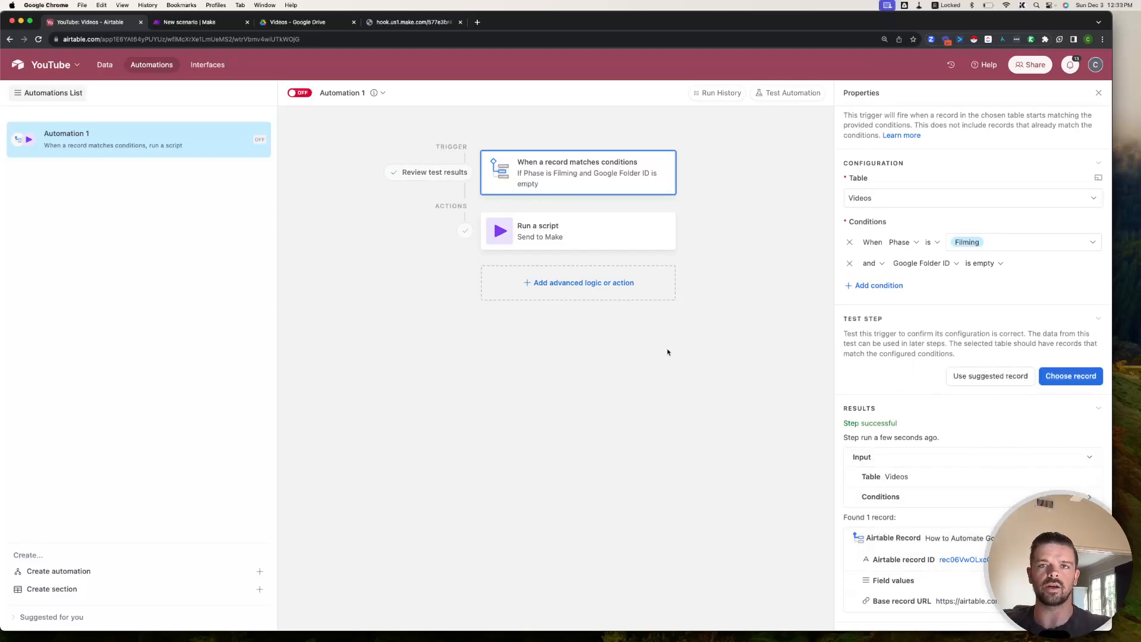
Set the Run a script action's video_record_id input to the trigger record's Base record URL
click(576, 239)
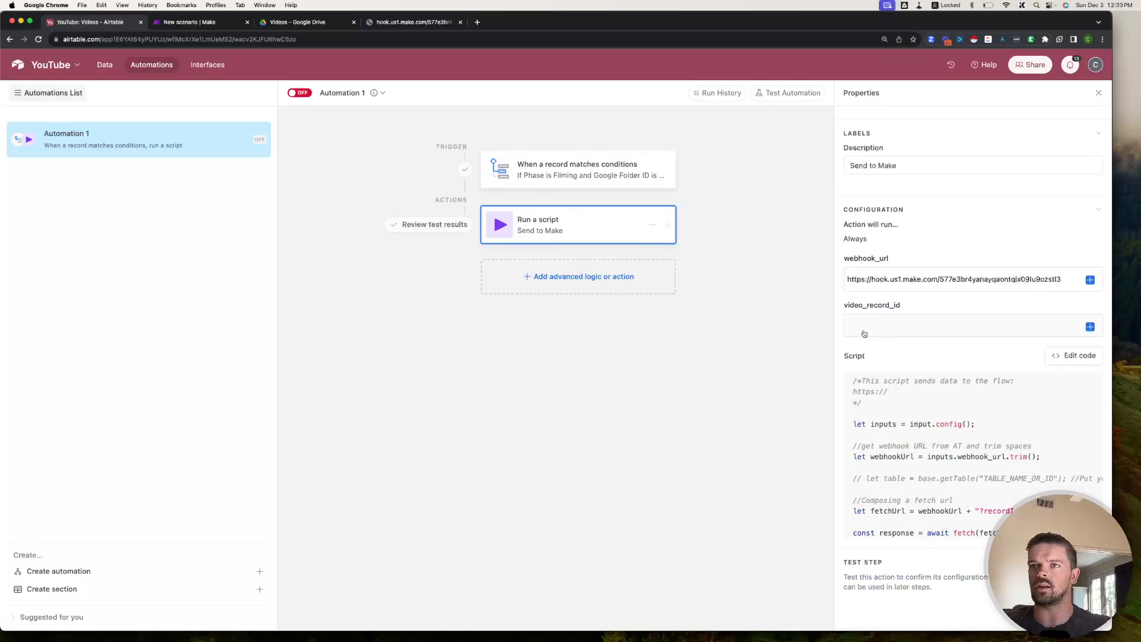
click(1074, 355)
click(1065, 92)
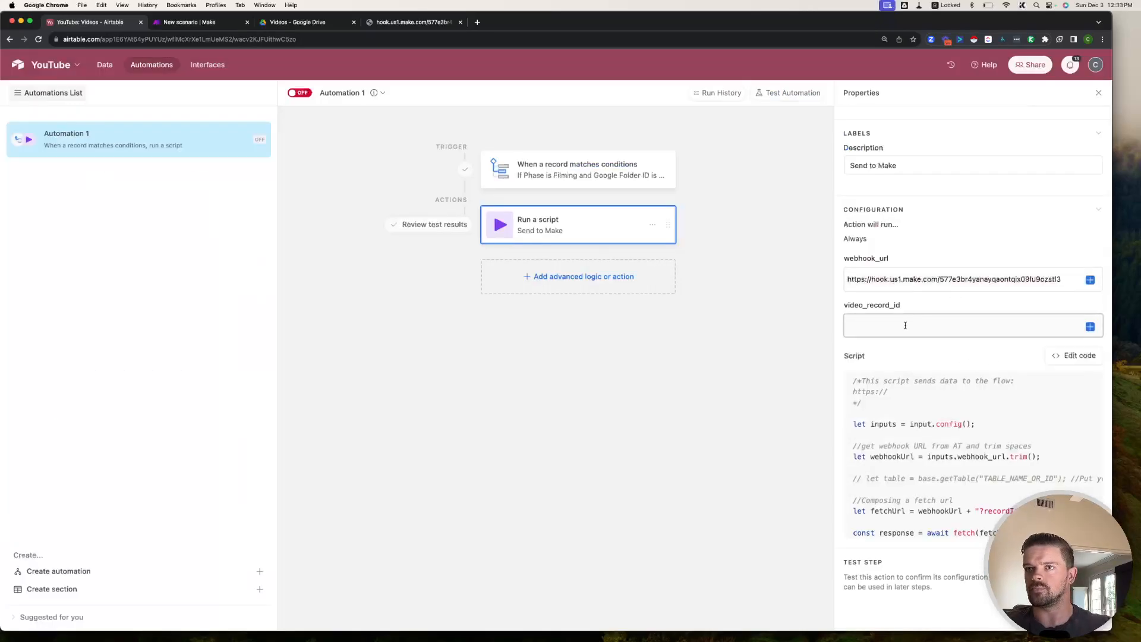
click(905, 325)
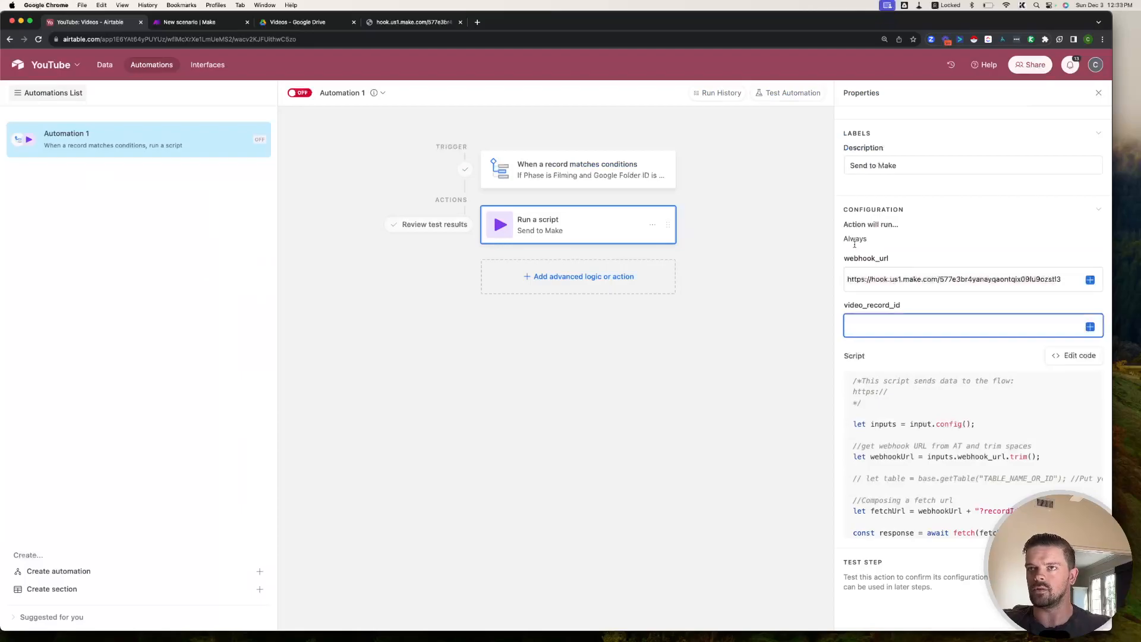
click(1090, 327)
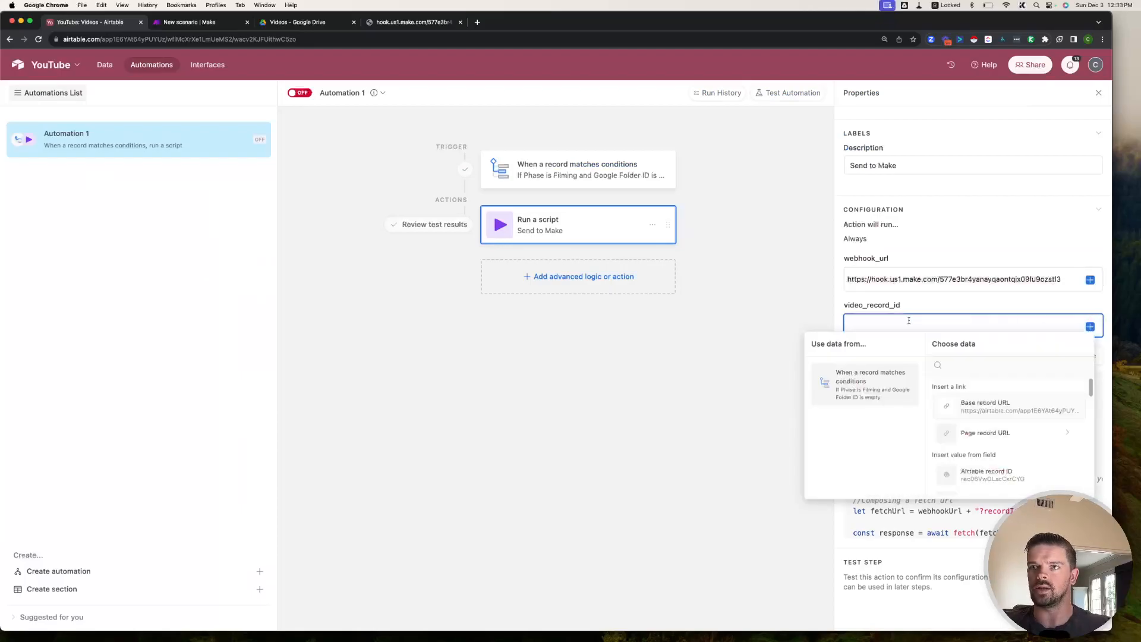
click(1002, 409)
click(972, 360)
scroll(975, 416, down, 2)
scroll(979, 507, down, 3)
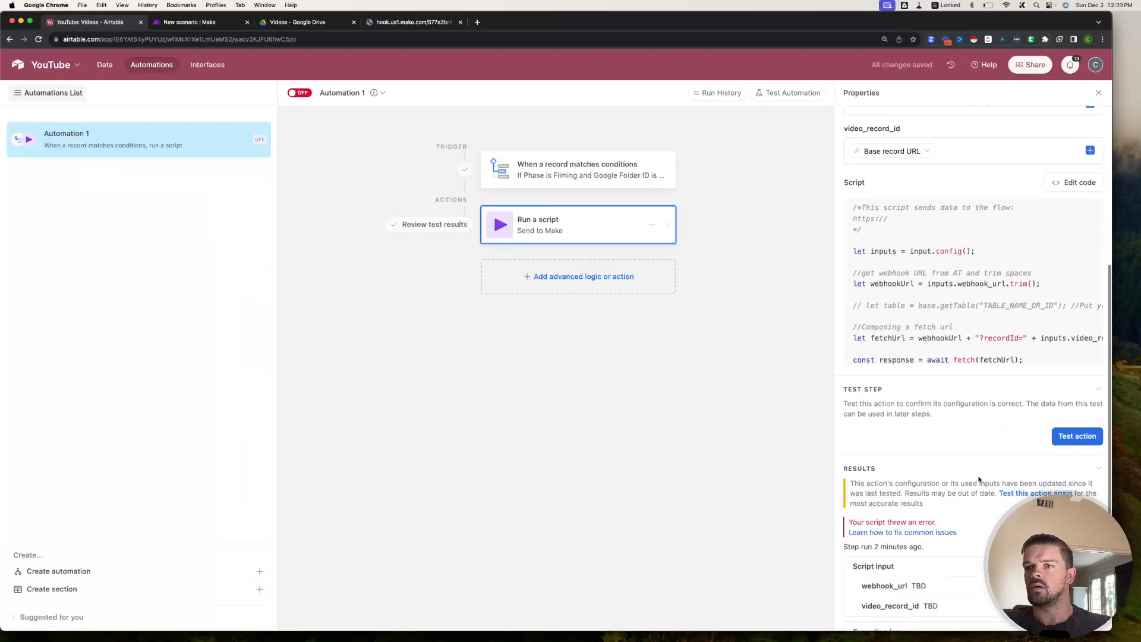
Switch to Make and run the scenario once to wait for data, and test the script action back in Airtable
click(191, 22)
click(280, 184)
right_click(381, 256)
key(Escape)
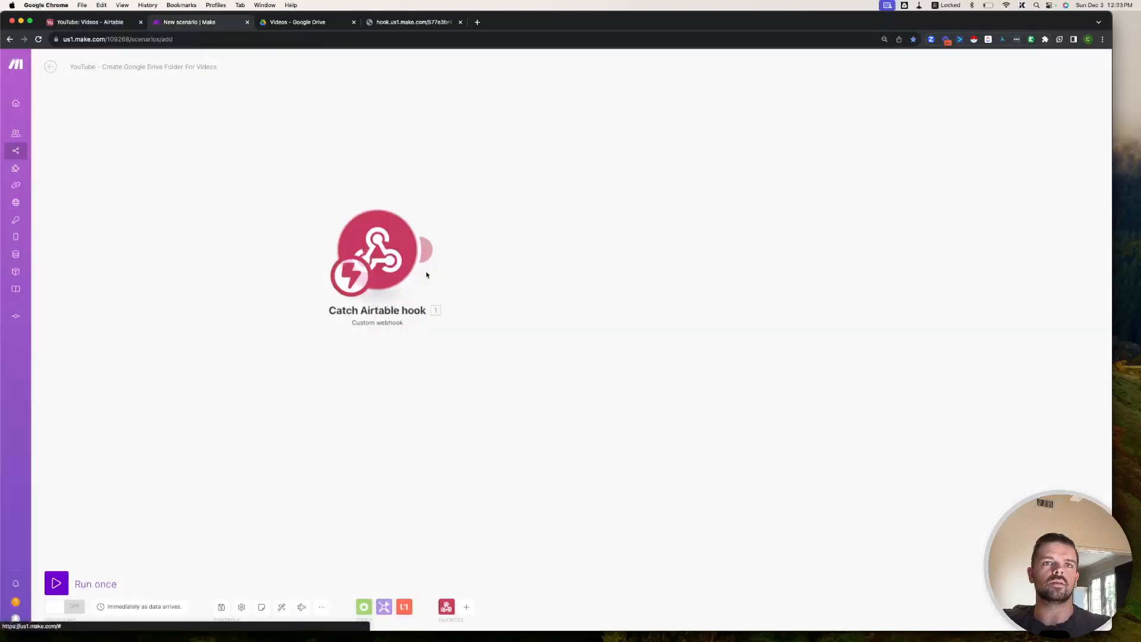
click(73, 22)
click(1061, 435)
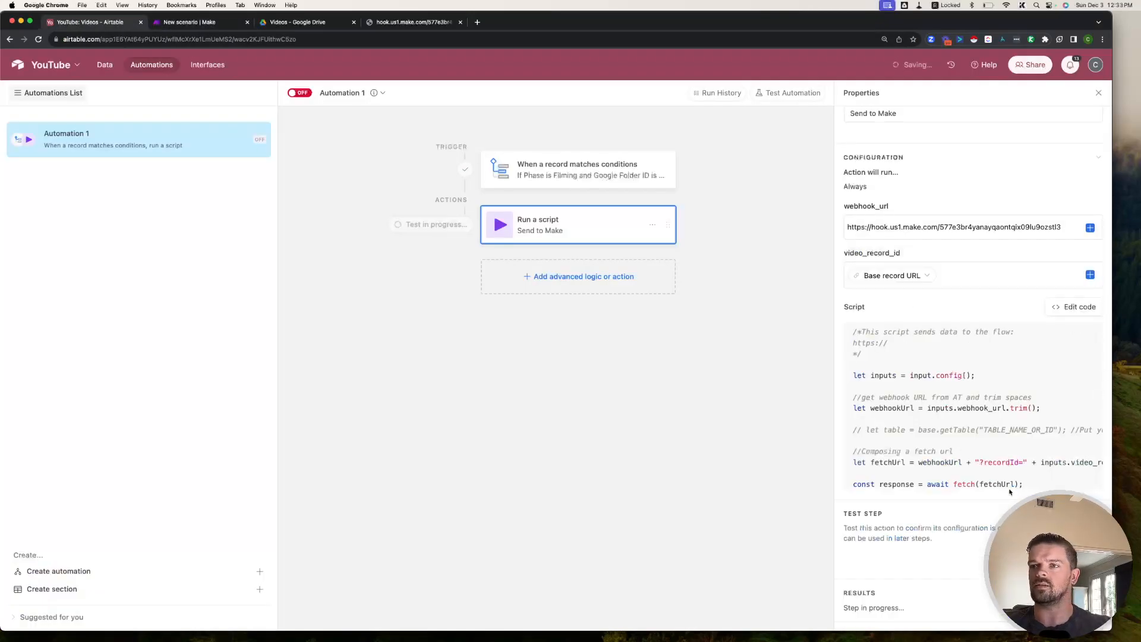
scroll(991, 406, down, 1)
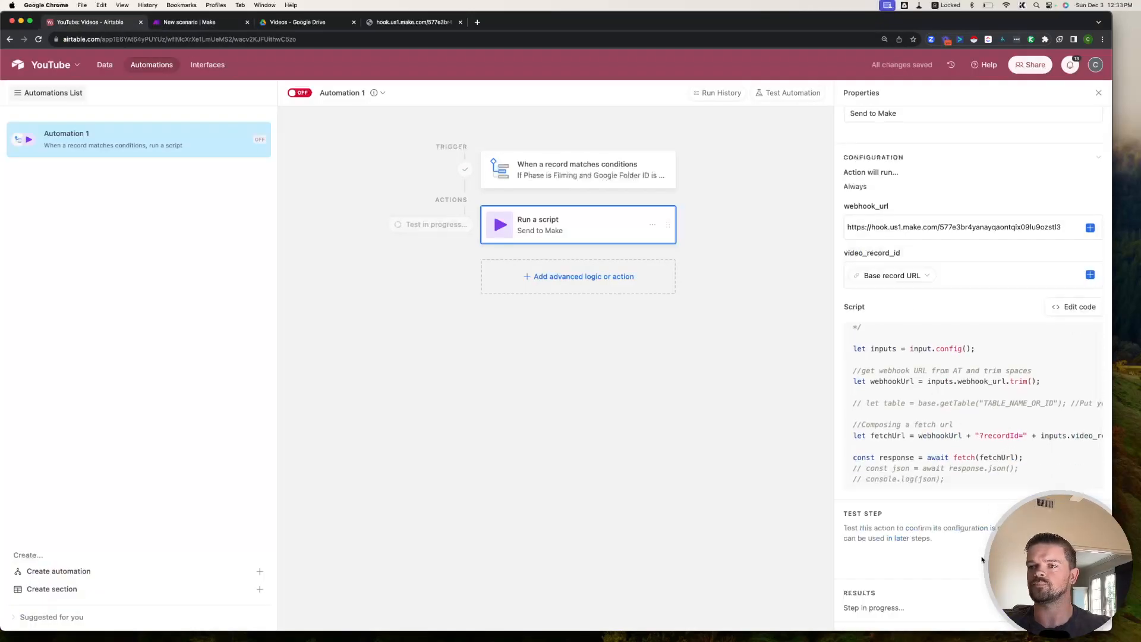
Return to Make and examine the recordId value in the output bundle of the Catch Airtable hook run
click(196, 22)
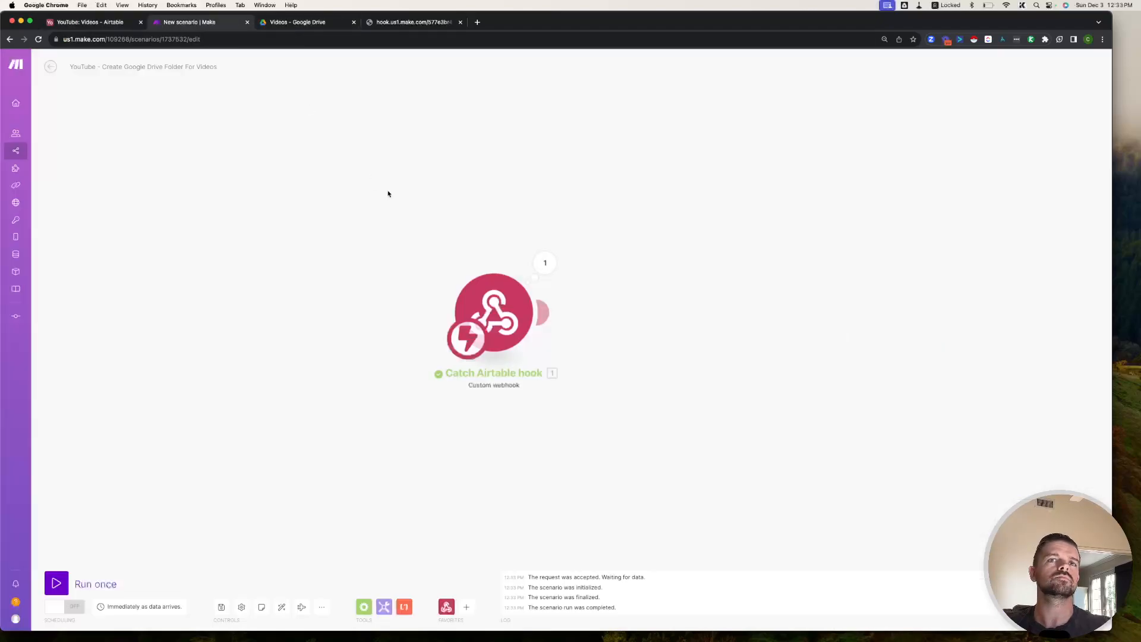
click(557, 273)
click(715, 219)
triple_click(691, 283)
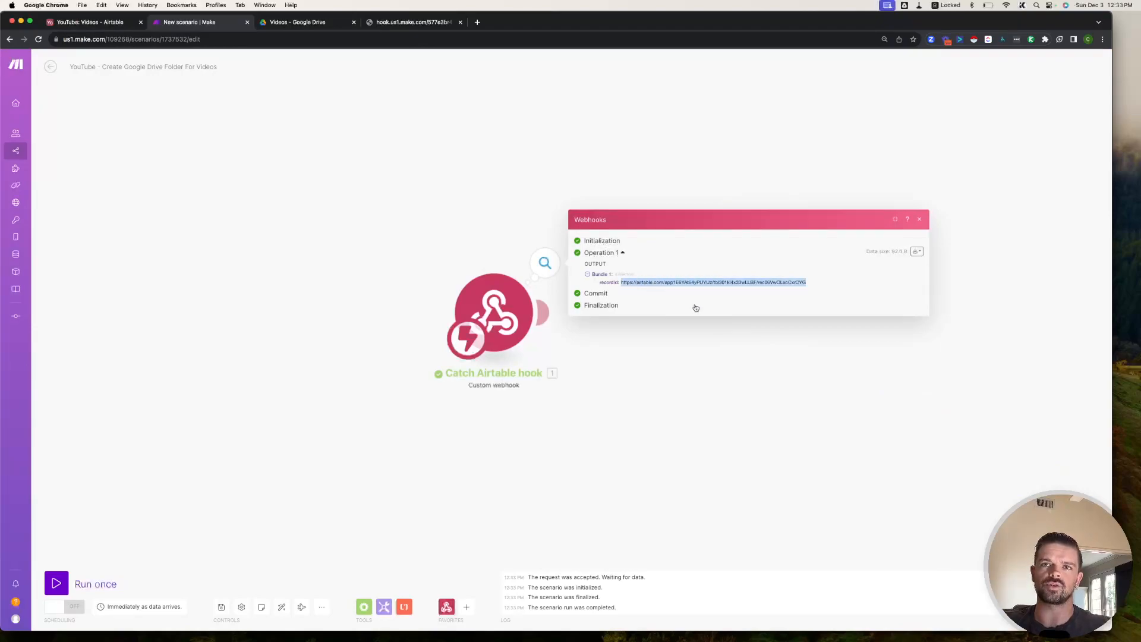
triple_click(685, 283)
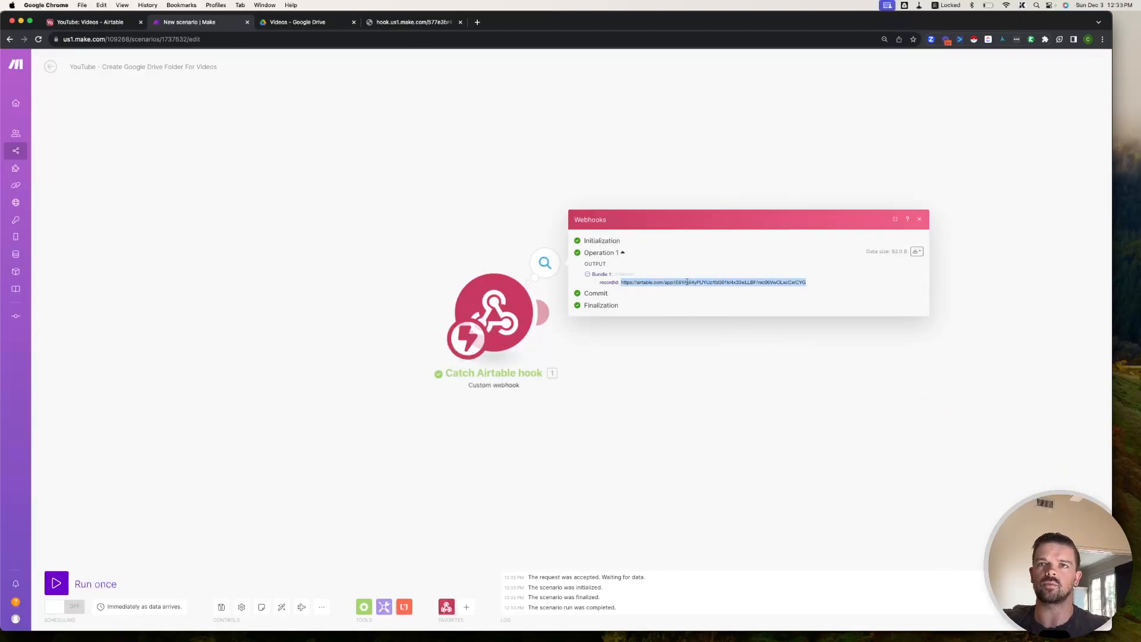
click(667, 290)
triple_click(659, 281)
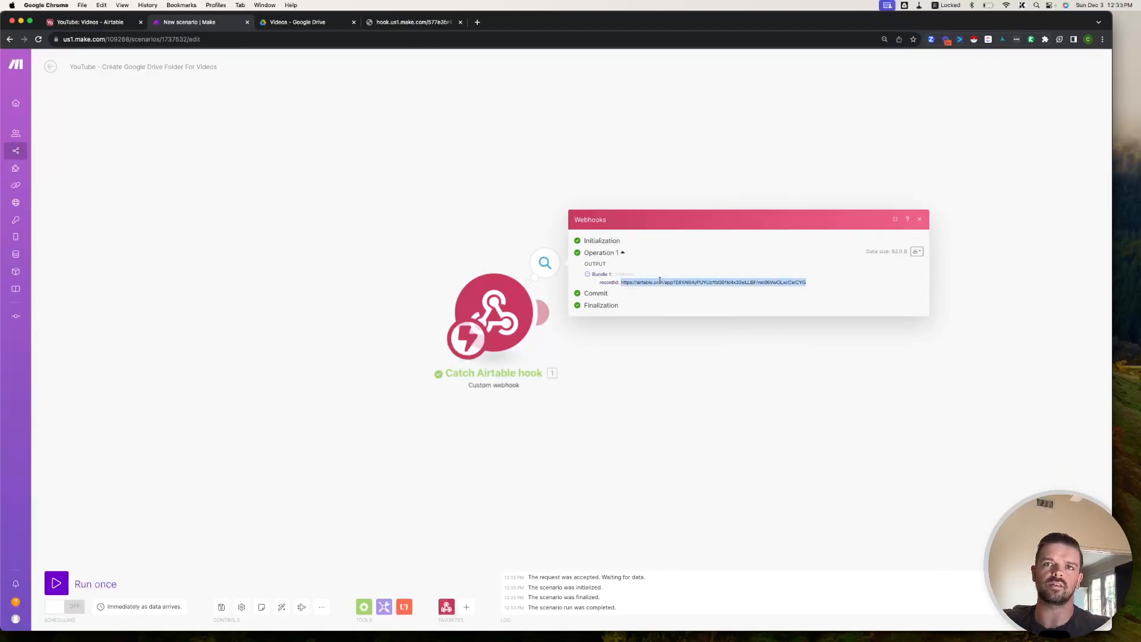
click(426, 215)
Switch to Airtable and replace the script's video_record_id value with the trigger's Airtable record ID
click(92, 24)
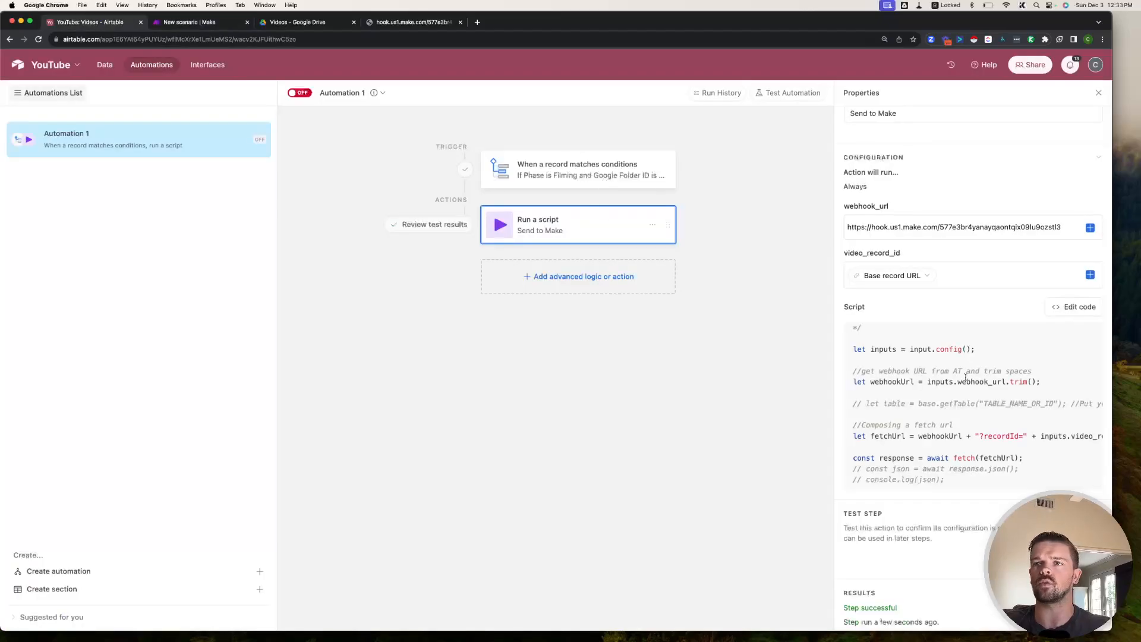
click(1067, 308)
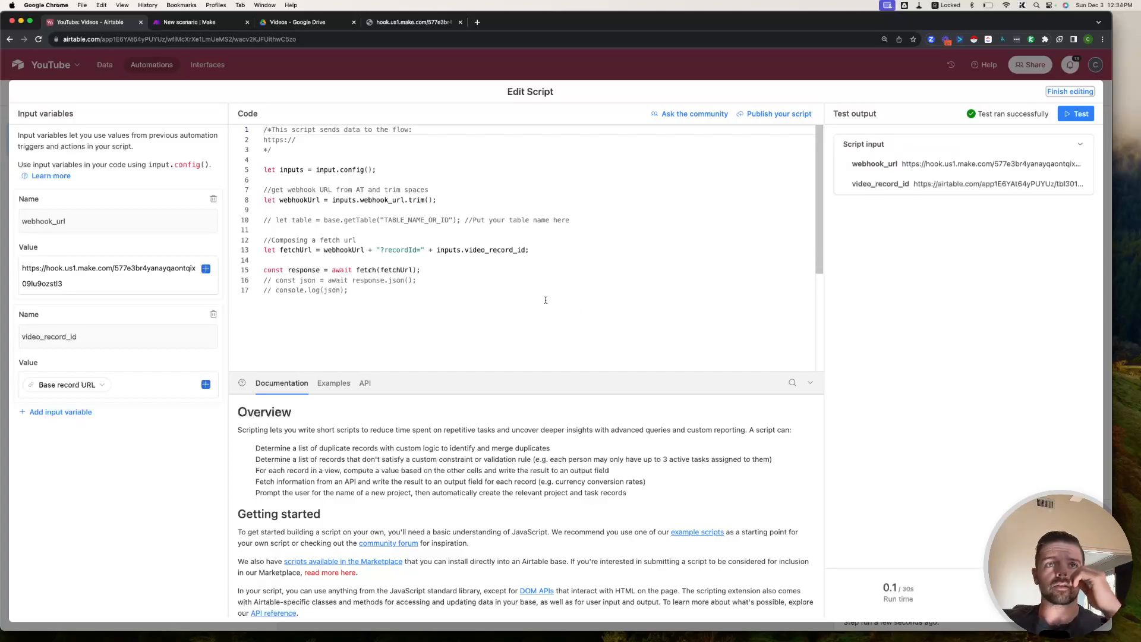
click(457, 250)
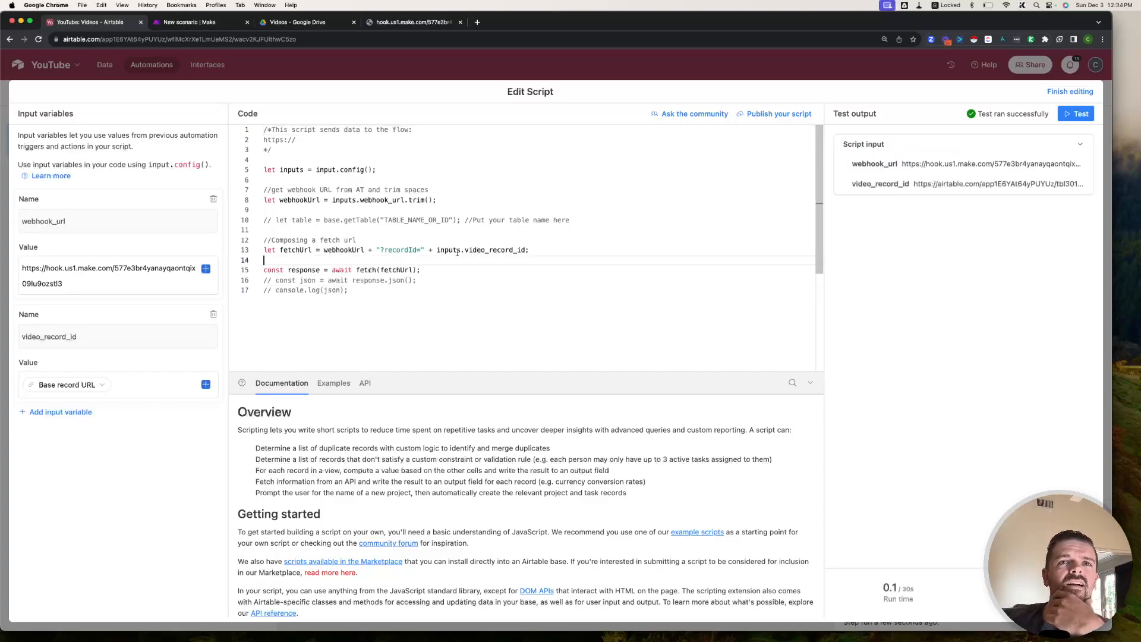
double_click(519, 250)
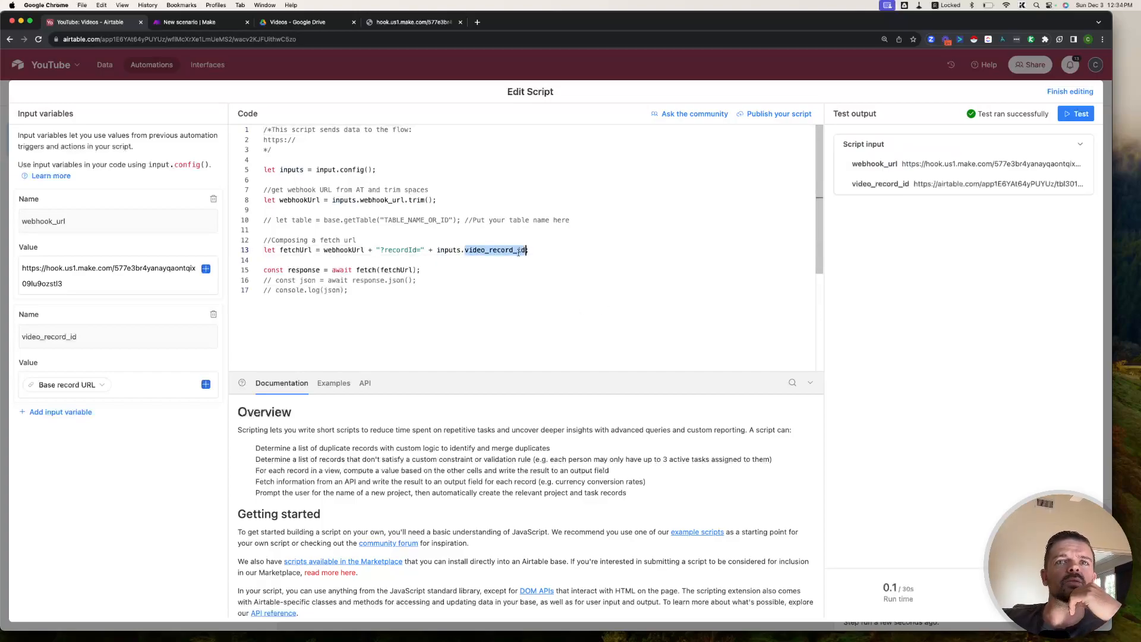
click(140, 384)
key(BackSpace)
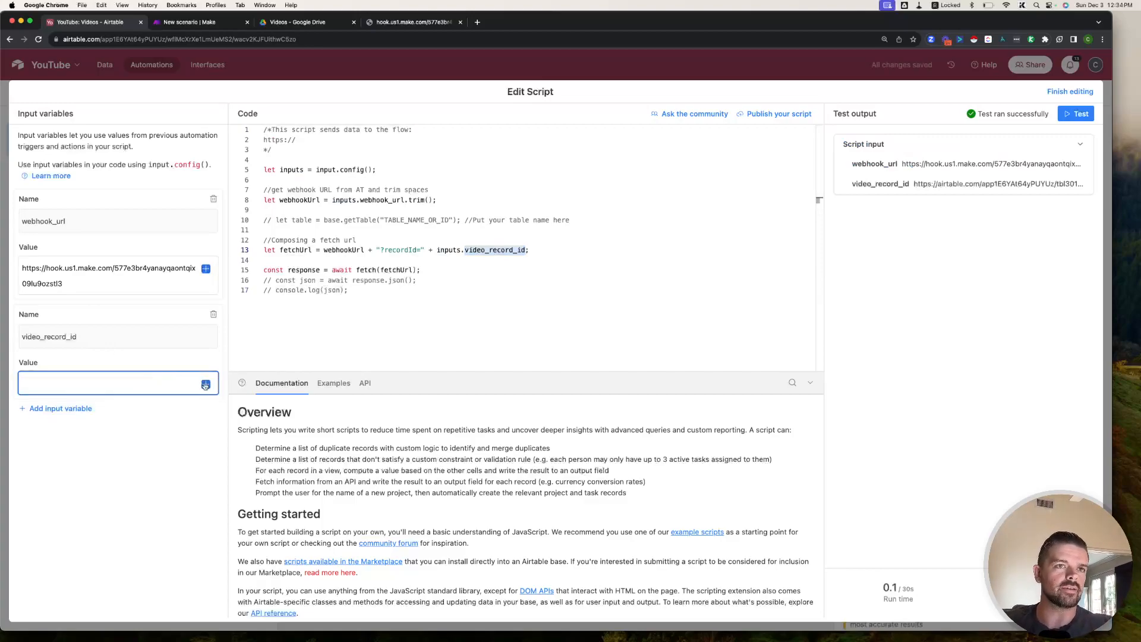
click(204, 385)
scroll(175, 477, down, 2)
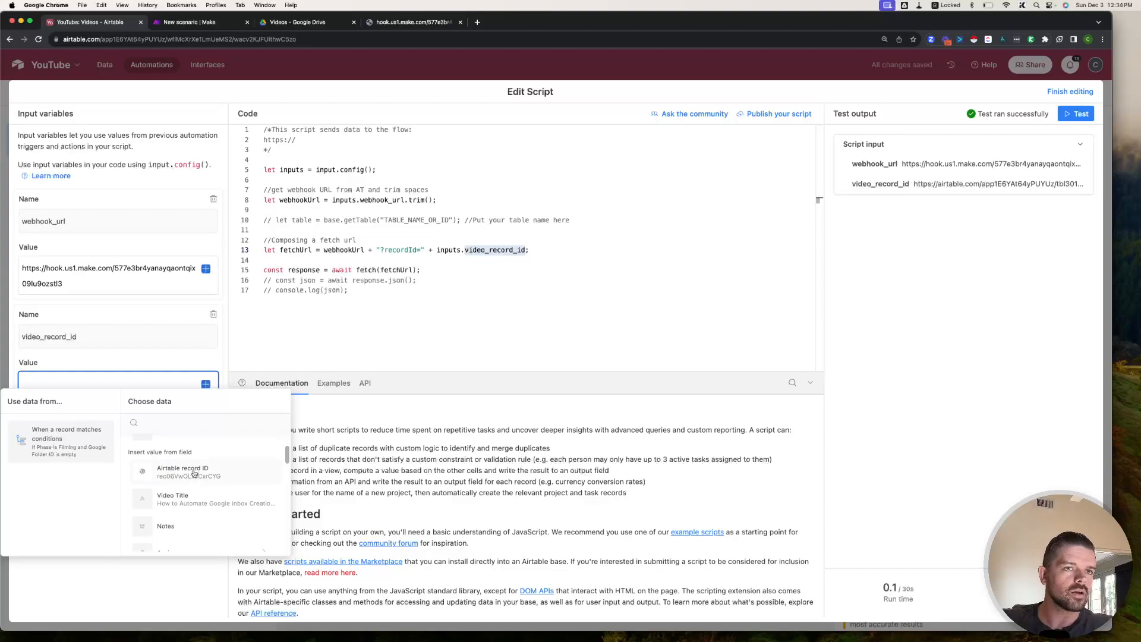
click(179, 472)
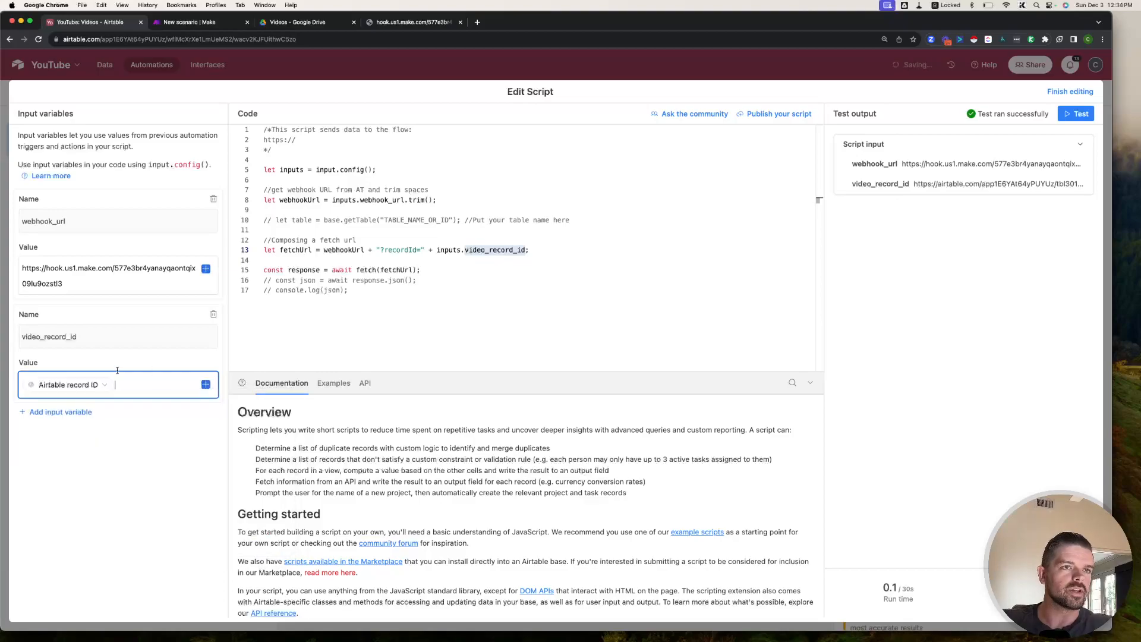
Test the script action, then switch to Make and run the scenario once using the existing data in the webhook queue
click(1077, 114)
click(173, 22)
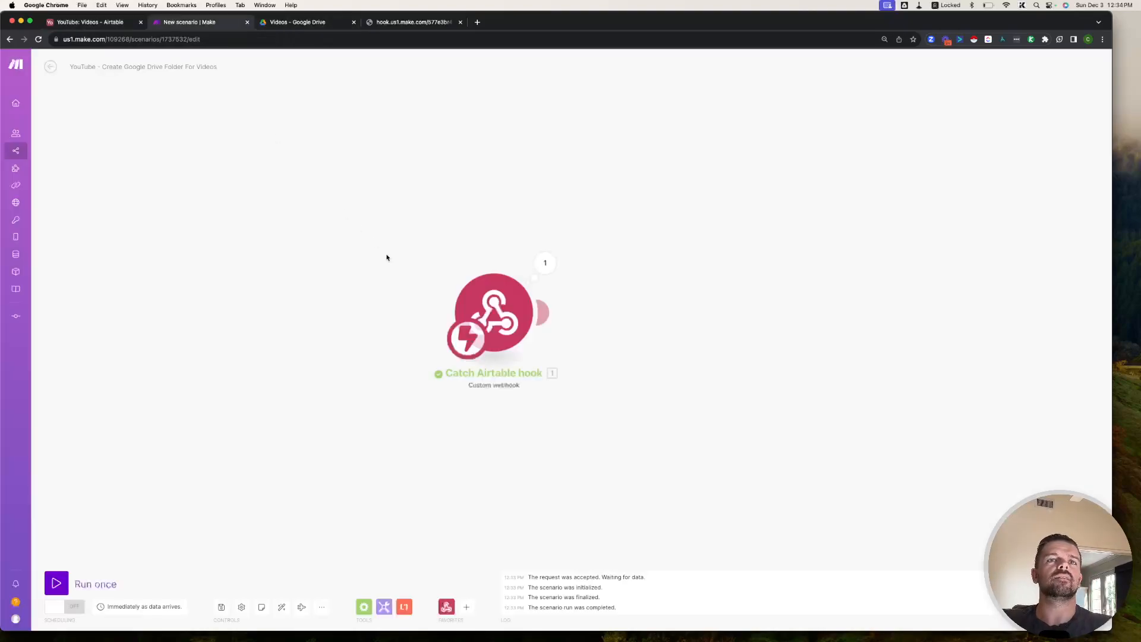
right_click(509, 326)
click(542, 340)
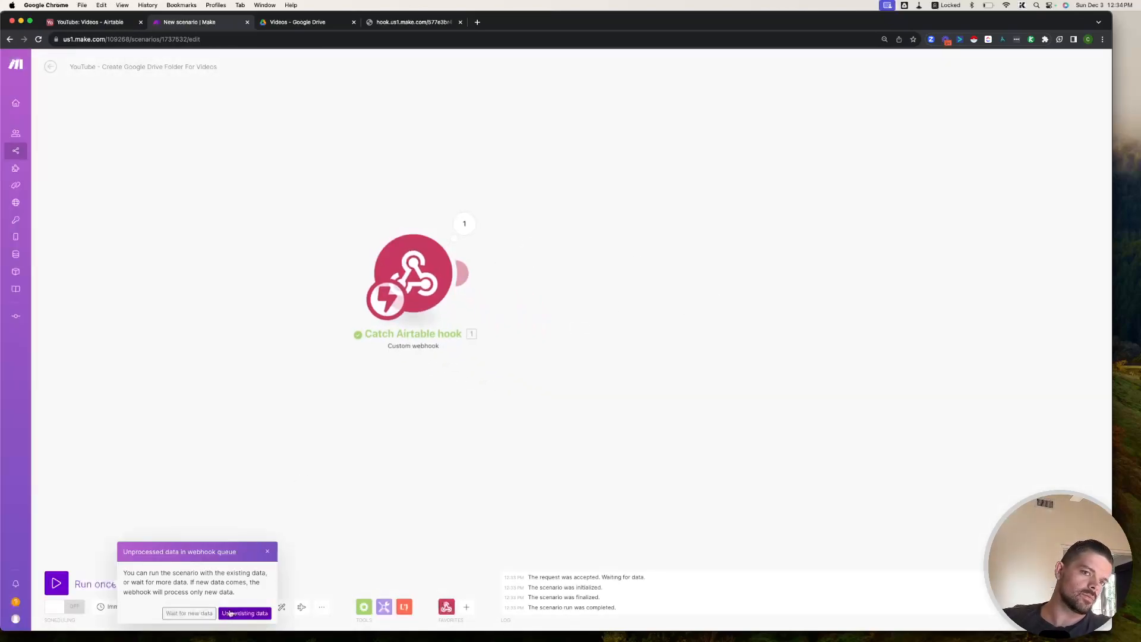
click(227, 615)
Check the recordId value in the output bundle of the latest Catch Airtable hook run
click(546, 269)
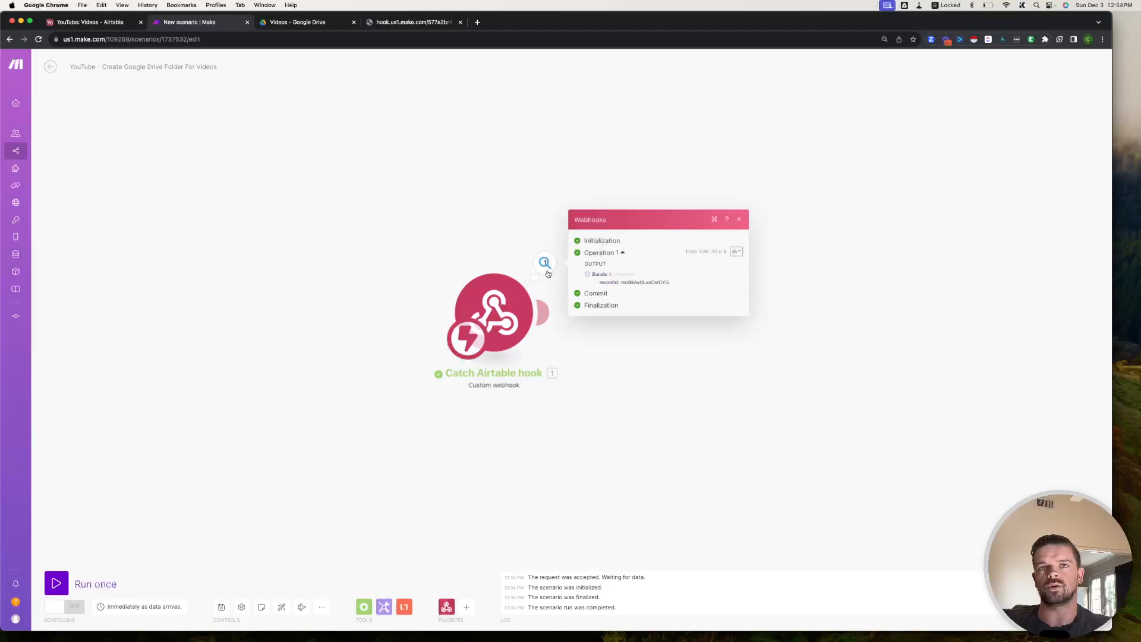
double_click(656, 283)
click(428, 158)
Finish editing the script in Airtable and rename the automation to the Make scenario's name, YouTube - Create Google Drive Folder For Videos
click(82, 24)
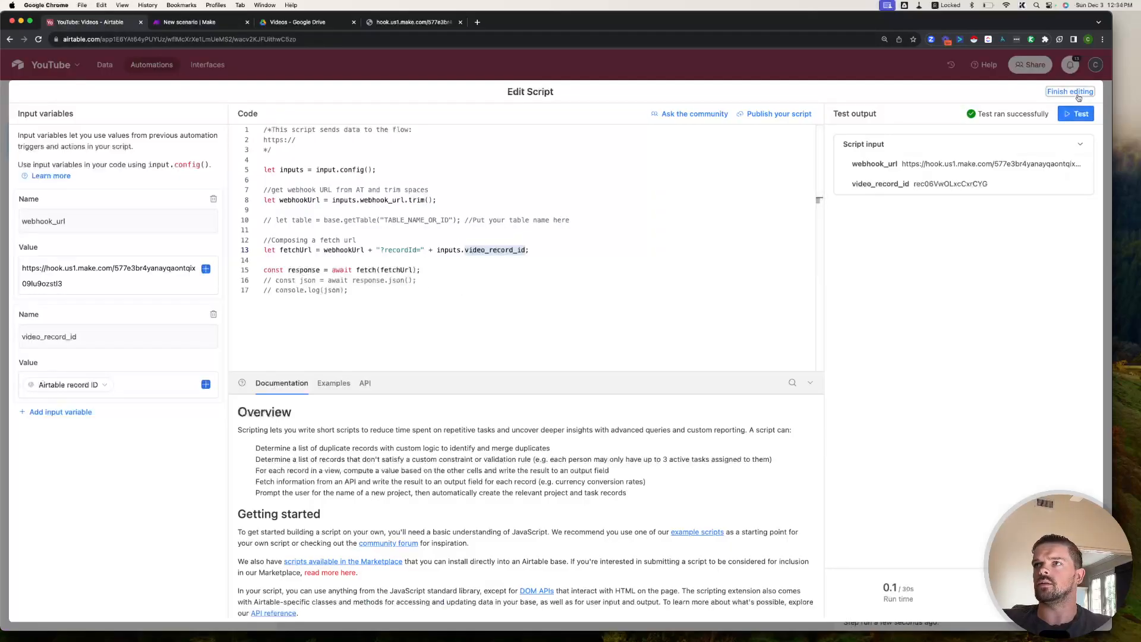
click(1073, 93)
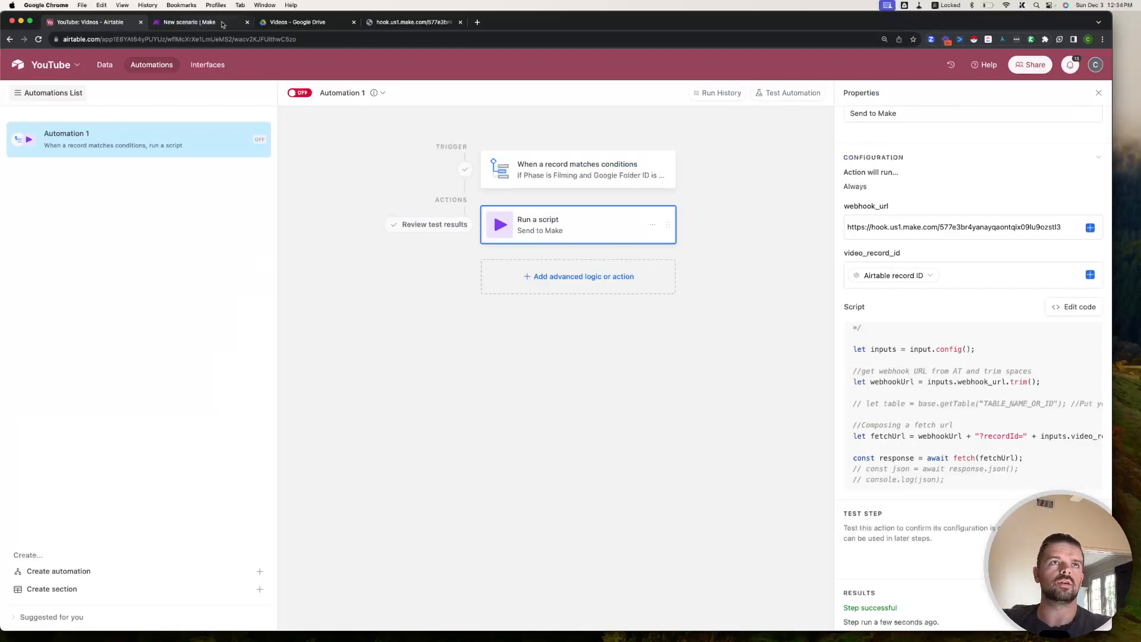
click(201, 22)
click(135, 66)
key(super+c)
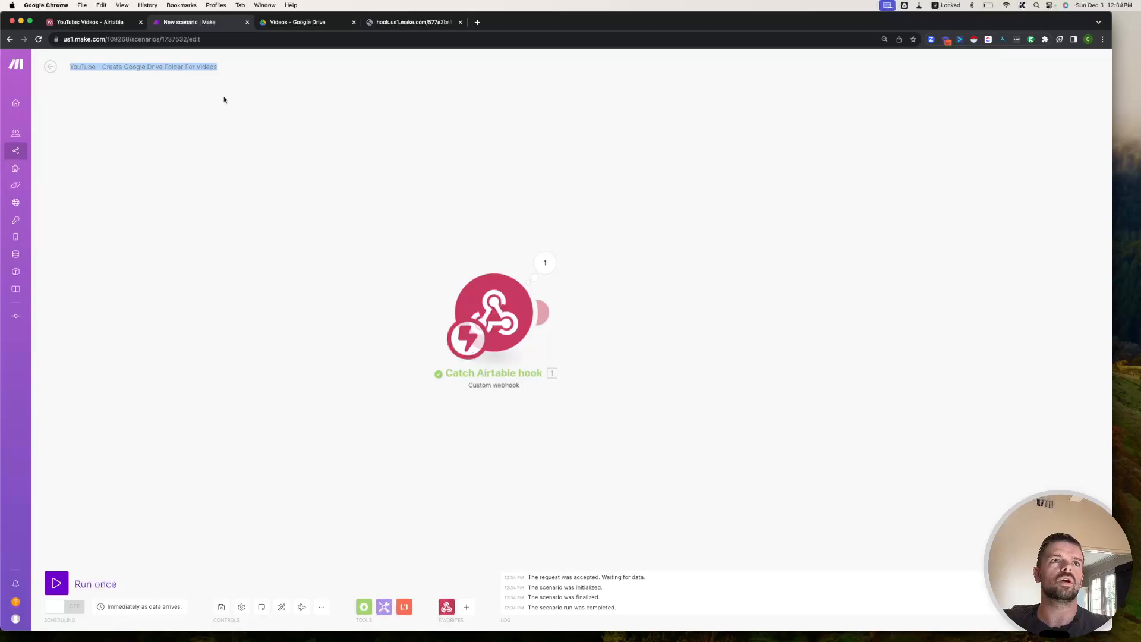
click(90, 22)
click(343, 93)
click(356, 118)
key(super+v)
key(Return)
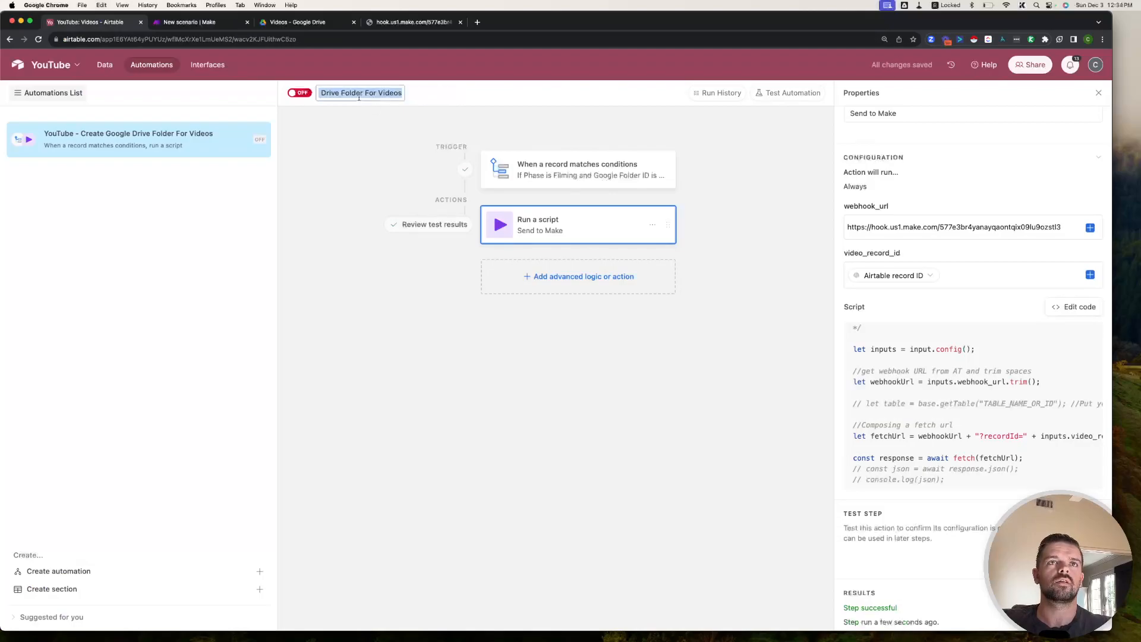
In Make, add an Airtable Get a Record module after the Catch Airtable hook and close the webhook URL's browser tab
click(202, 22)
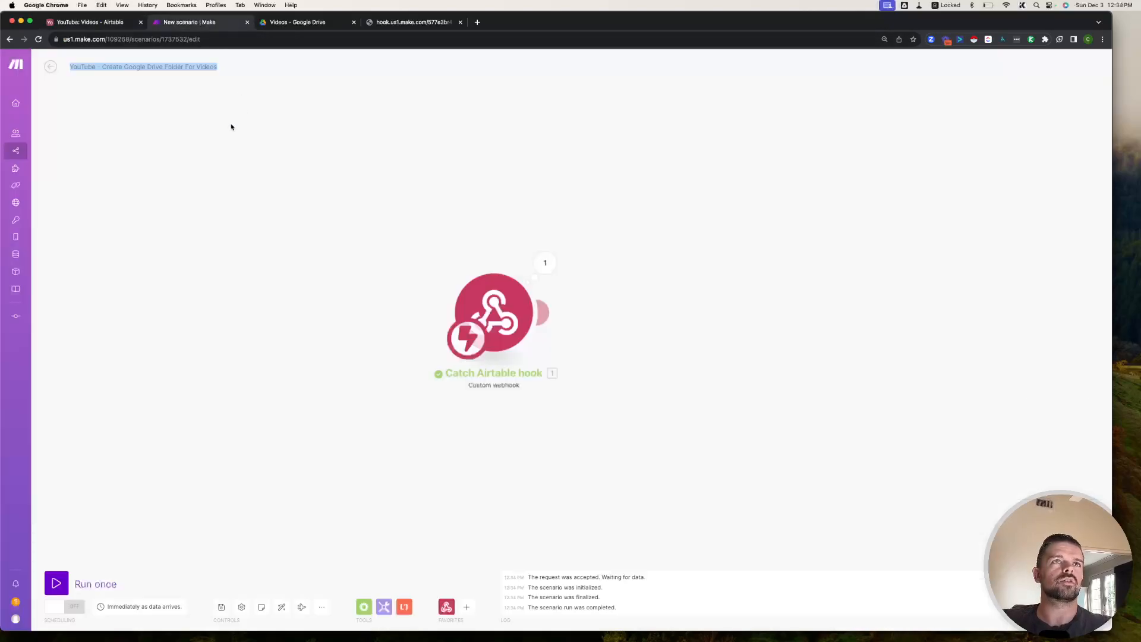
drag(485, 320, 424, 247)
click(507, 245)
text(get rfecord)
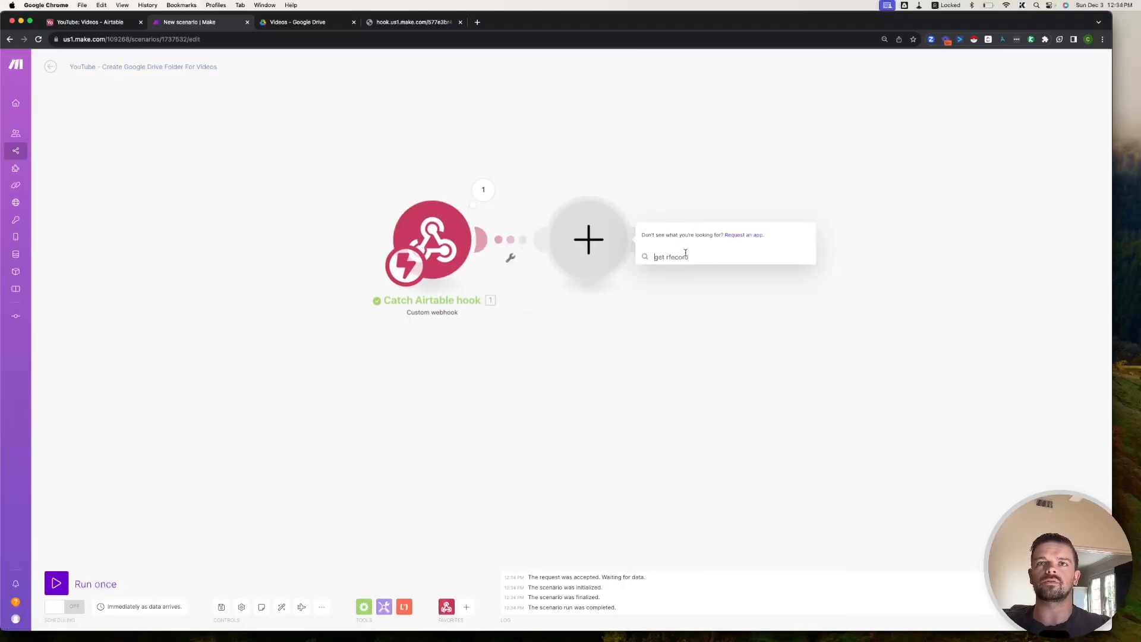
double_click(681, 258)
text(record)
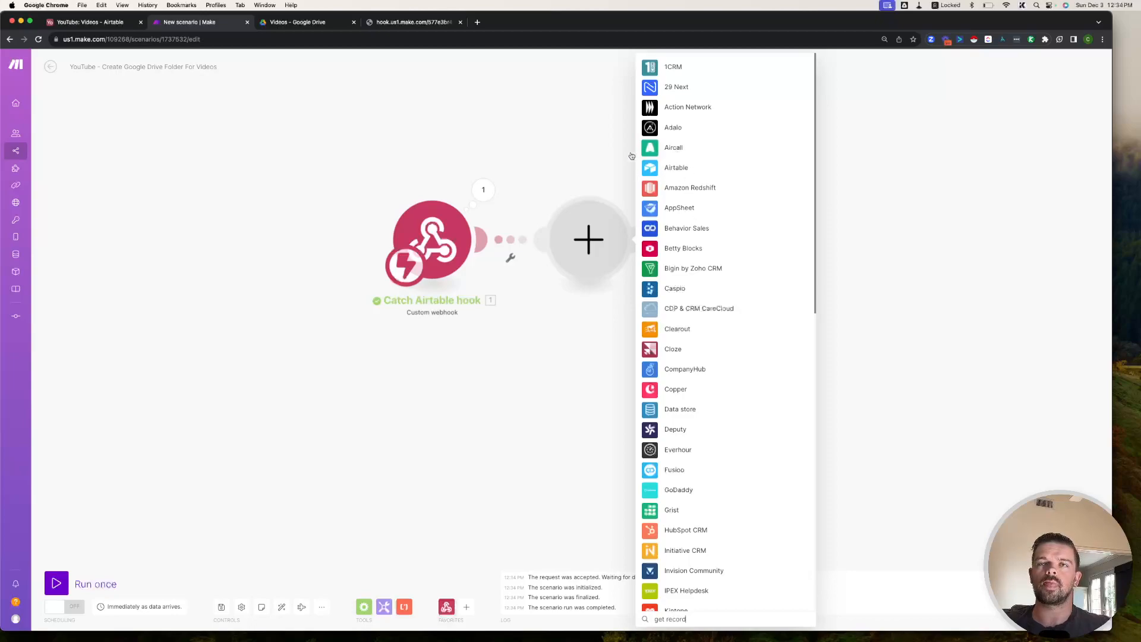
click(677, 167)
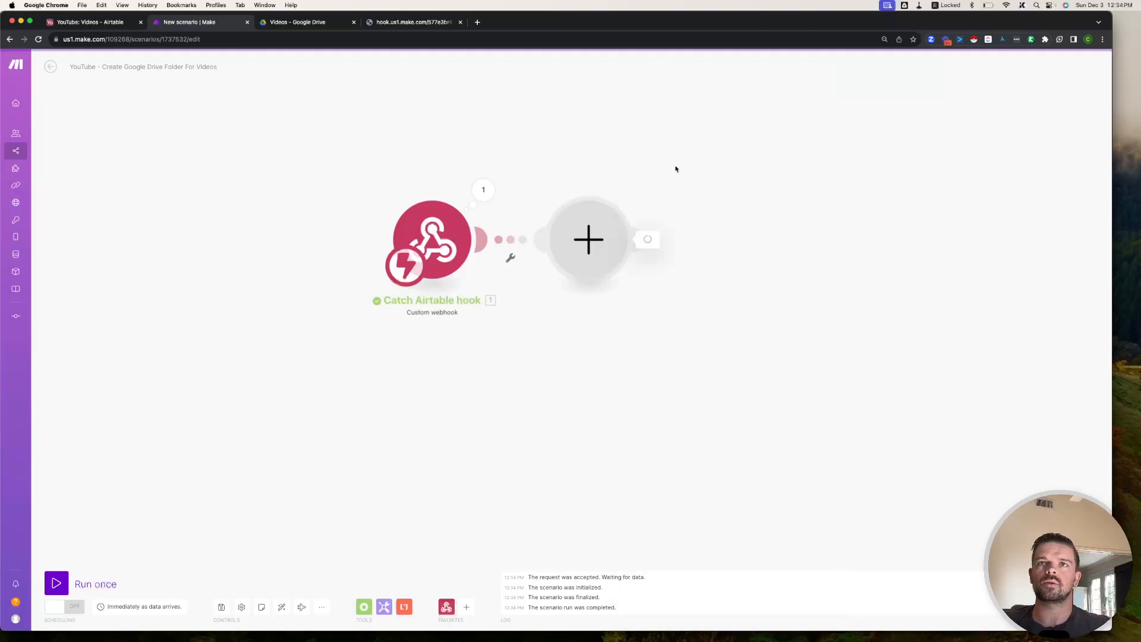
click(558, 144)
click(460, 22)
right_click(493, 257)
click(532, 351)
click(416, 242)
click(576, 212)
click(585, 201)
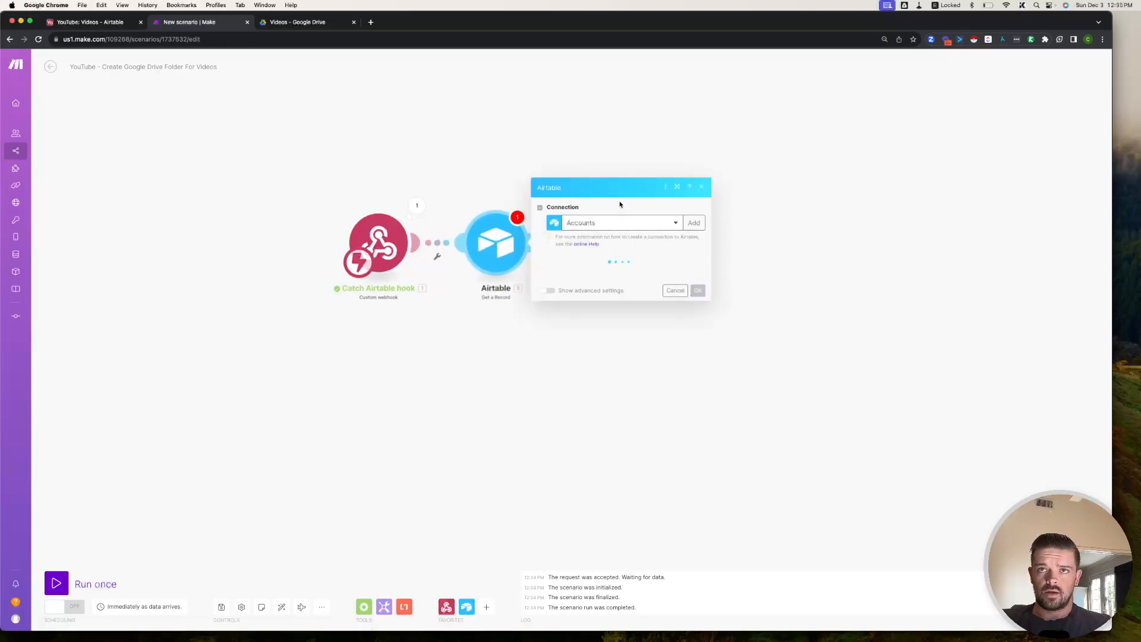
Set the Get a Record module's base to YouTube
click(624, 275)
text(yoututve)
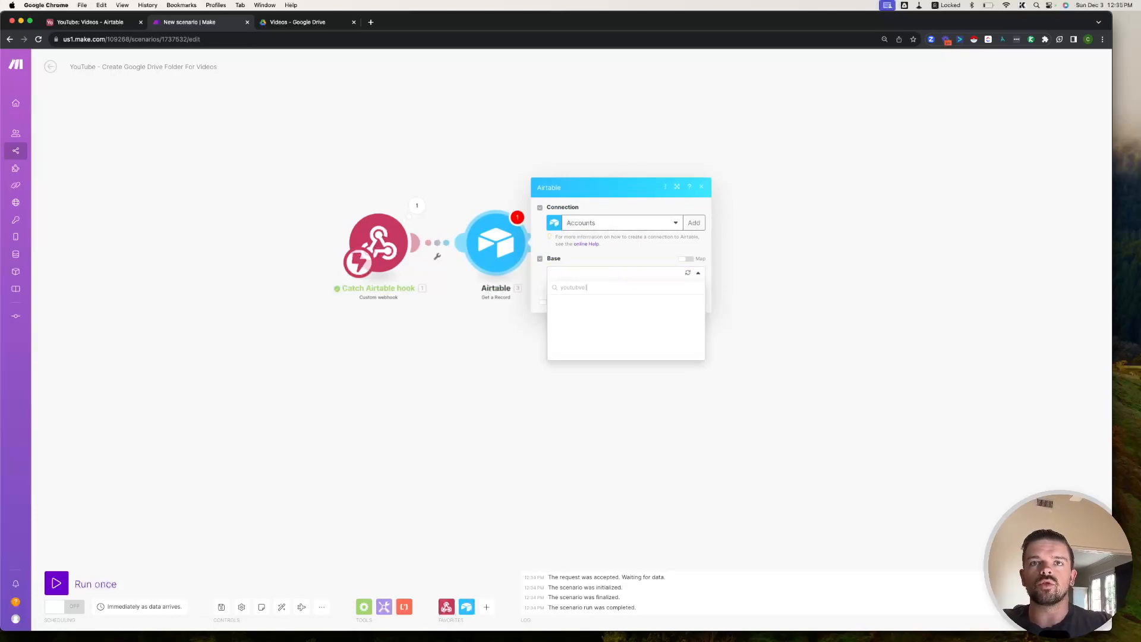
key(BackSpace)
key(BackSpace)
key(BackSpace)
key(BackSpace)
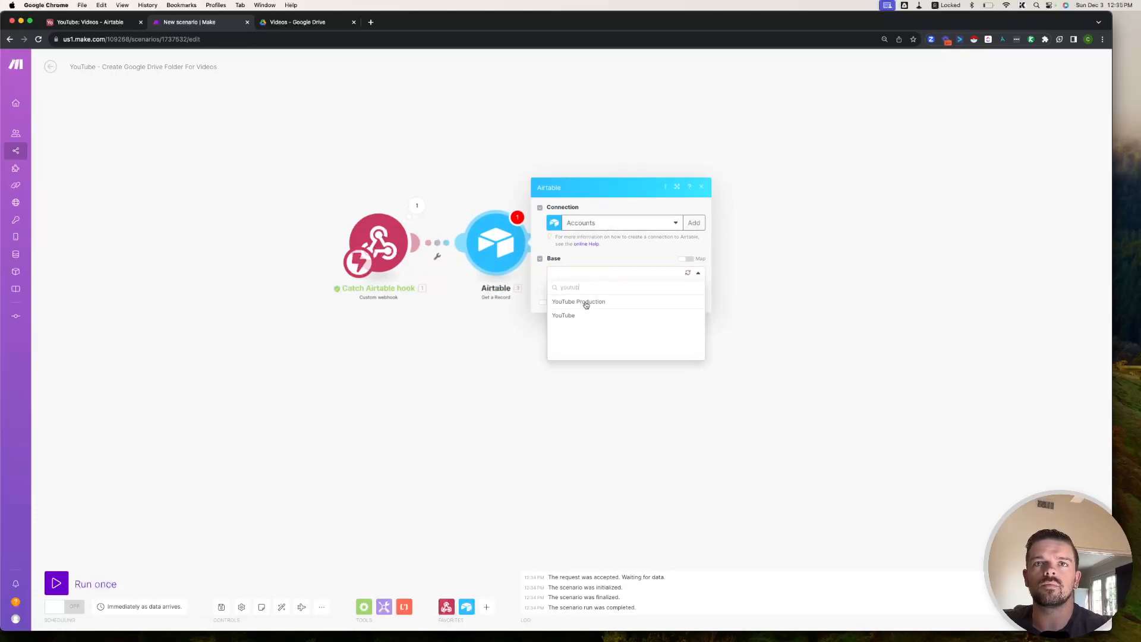
click(573, 315)
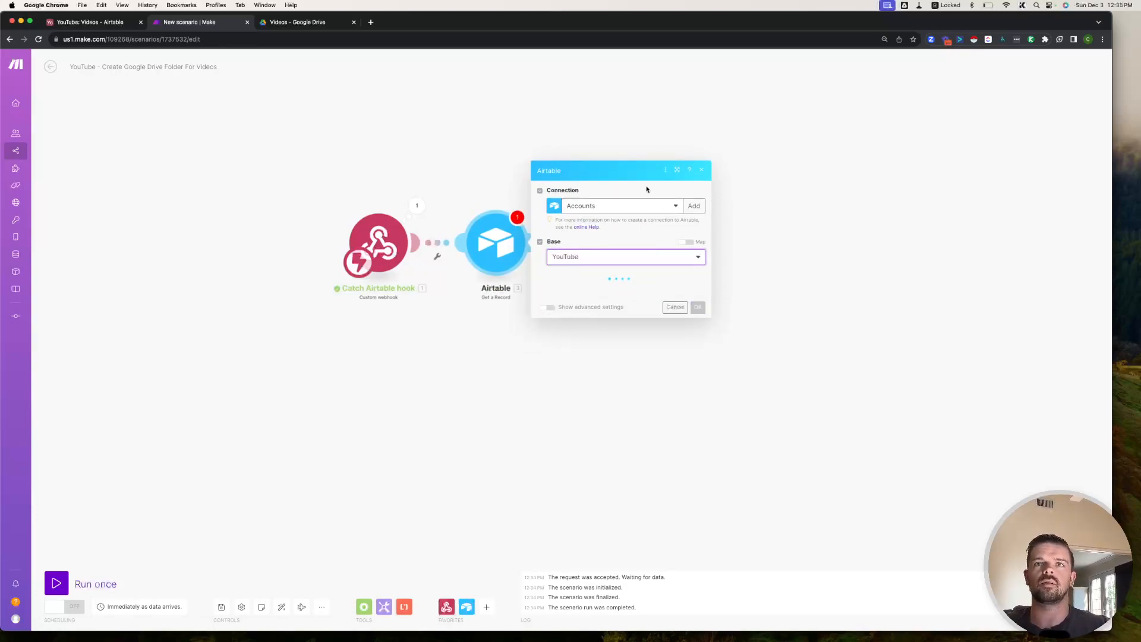
Set the Get a Record module's table to Videos and map its Record ID to the webhook's recordId
click(597, 291)
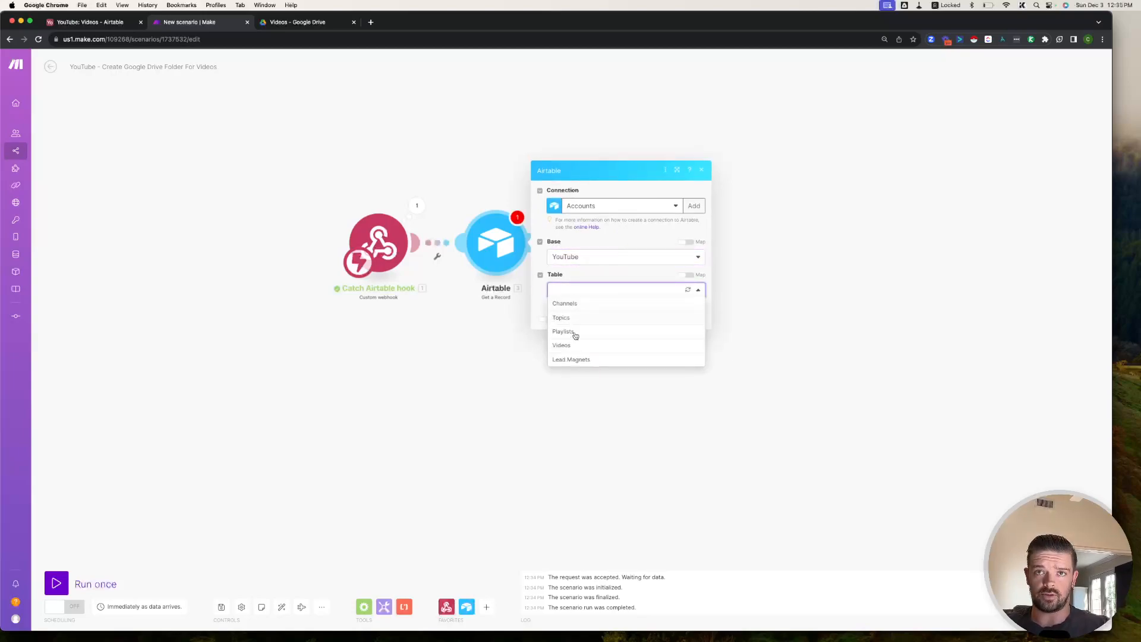
click(571, 348)
click(601, 305)
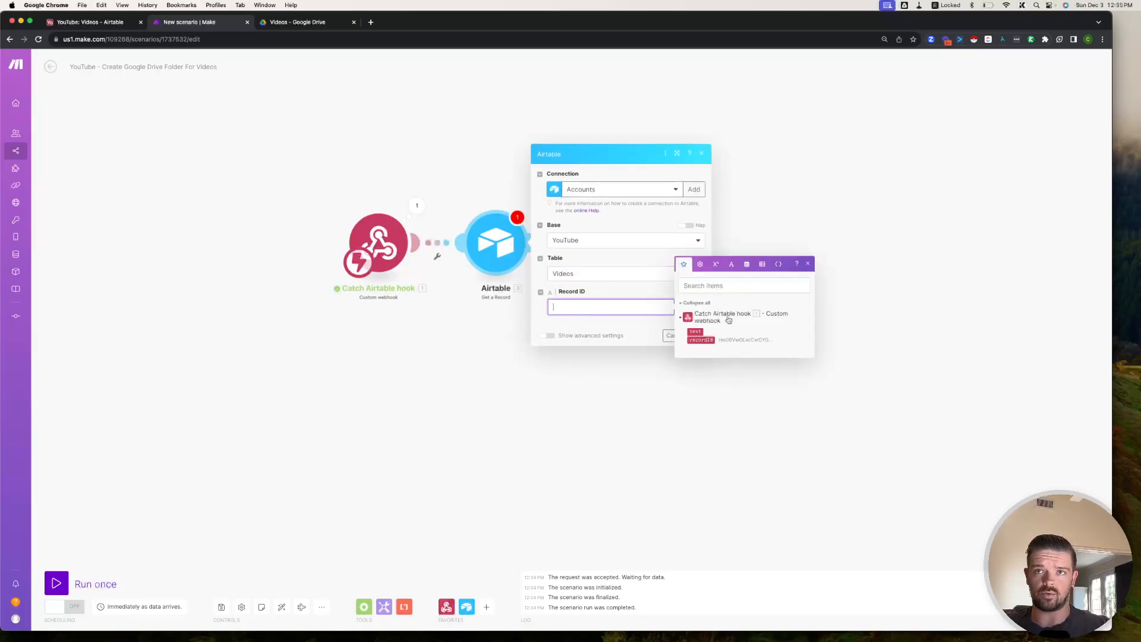
click(699, 341)
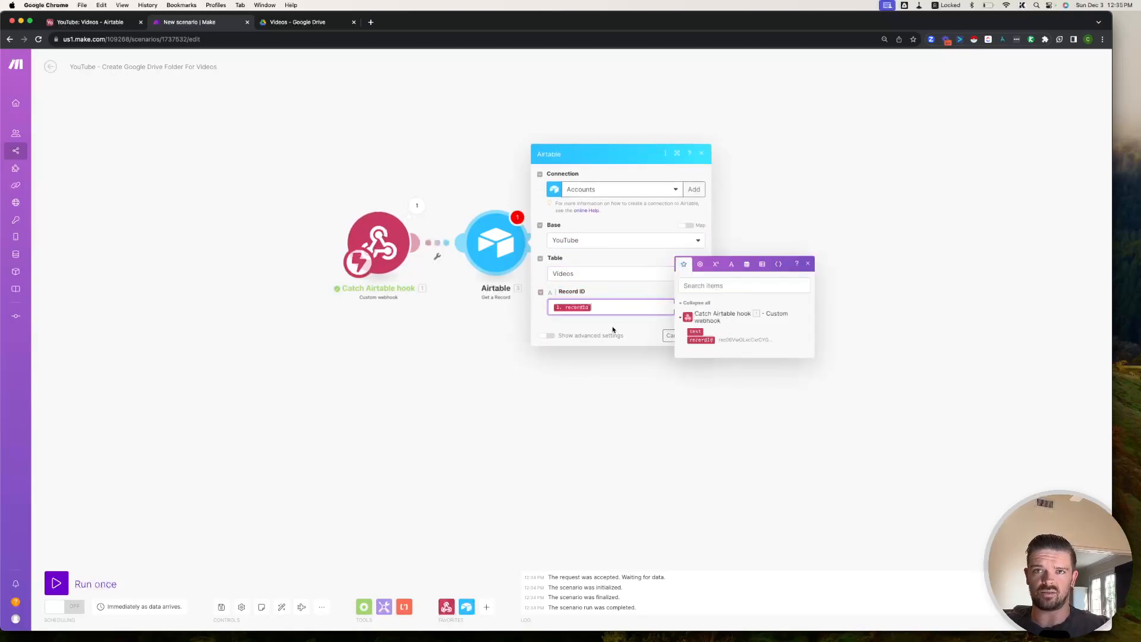
Run only the Airtable Get a Record module with recordId rec06VwOLxcCxrCYG and check its output
click(418, 206)
right_click(501, 252)
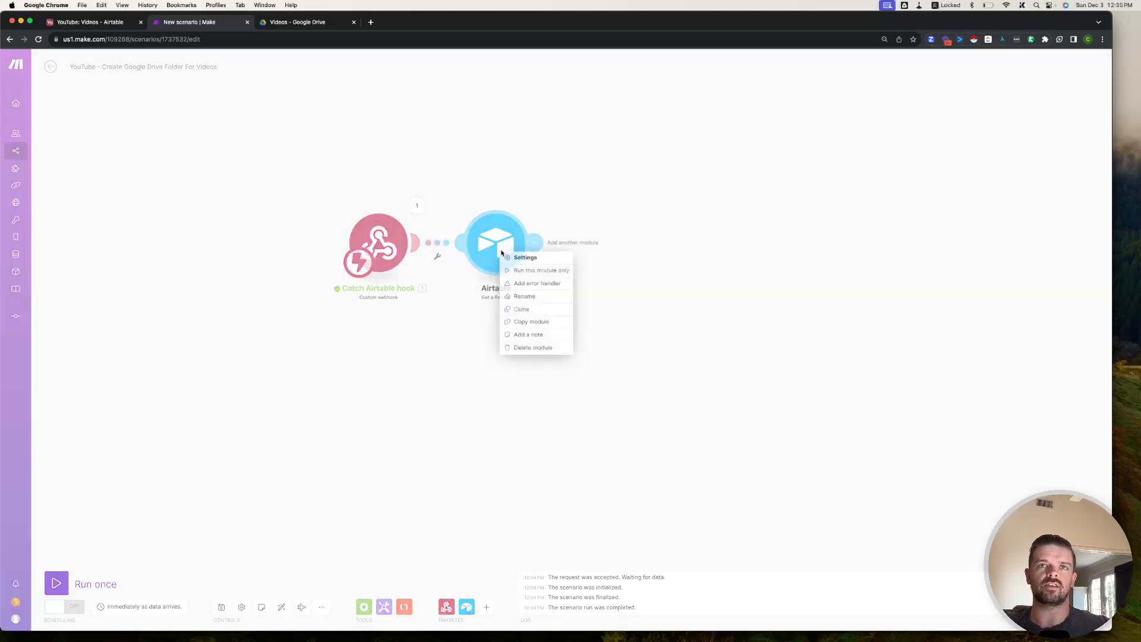
click(507, 176)
click(507, 174)
right_click(502, 249)
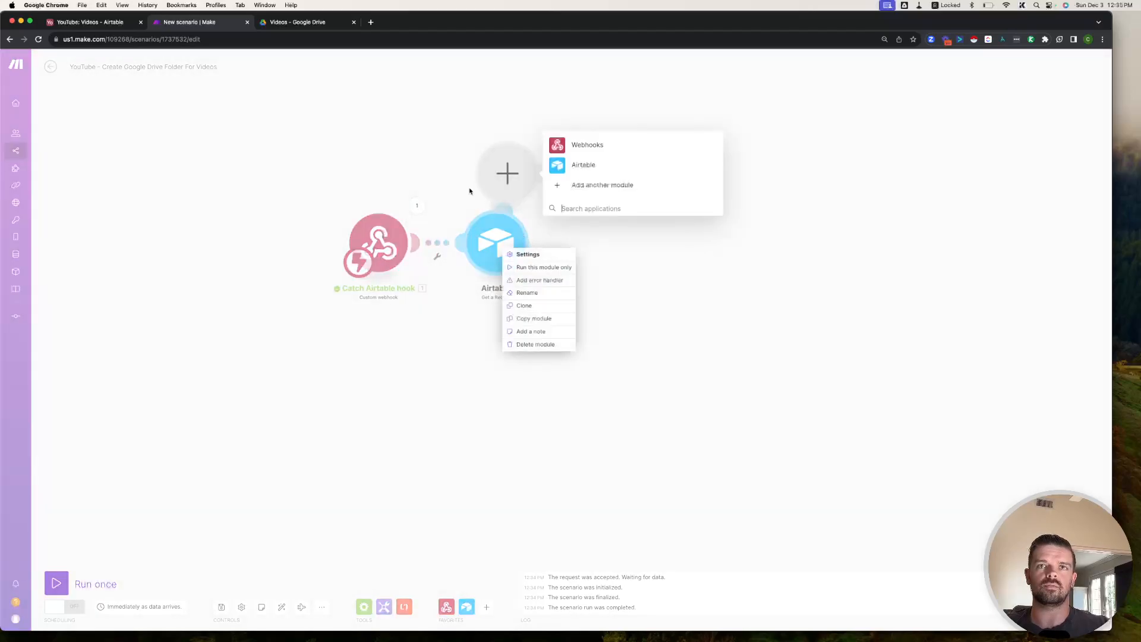
click(486, 208)
right_click(503, 249)
click(543, 273)
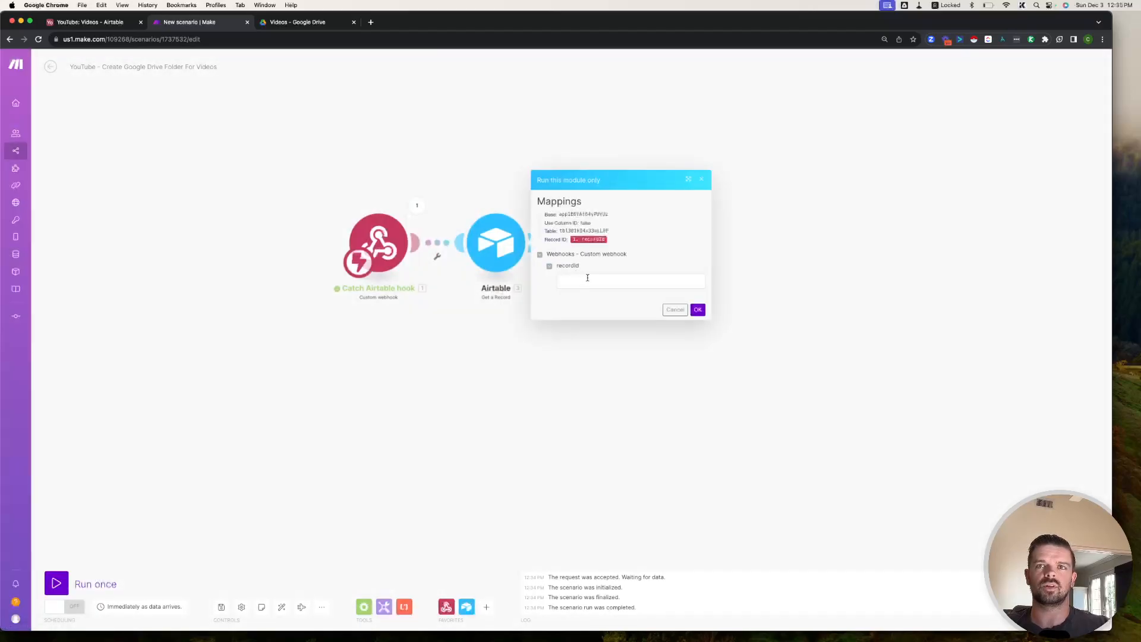
click(586, 281)
text(rec06VwOLxcCxrCYG)
click(699, 315)
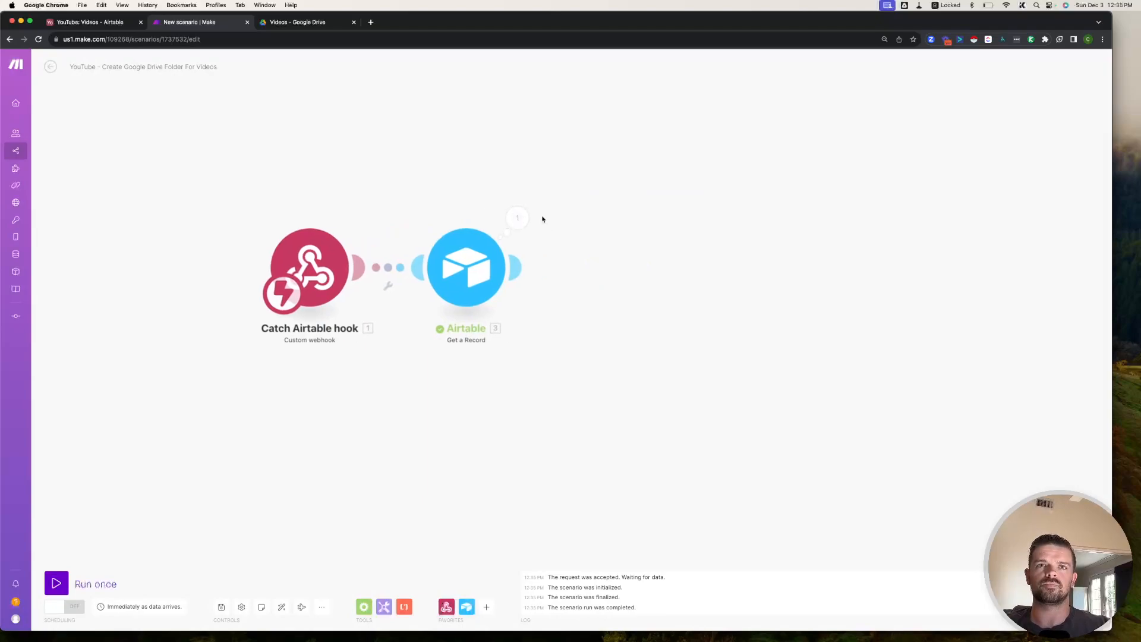
click(517, 218)
drag(482, 177, 414, 160)
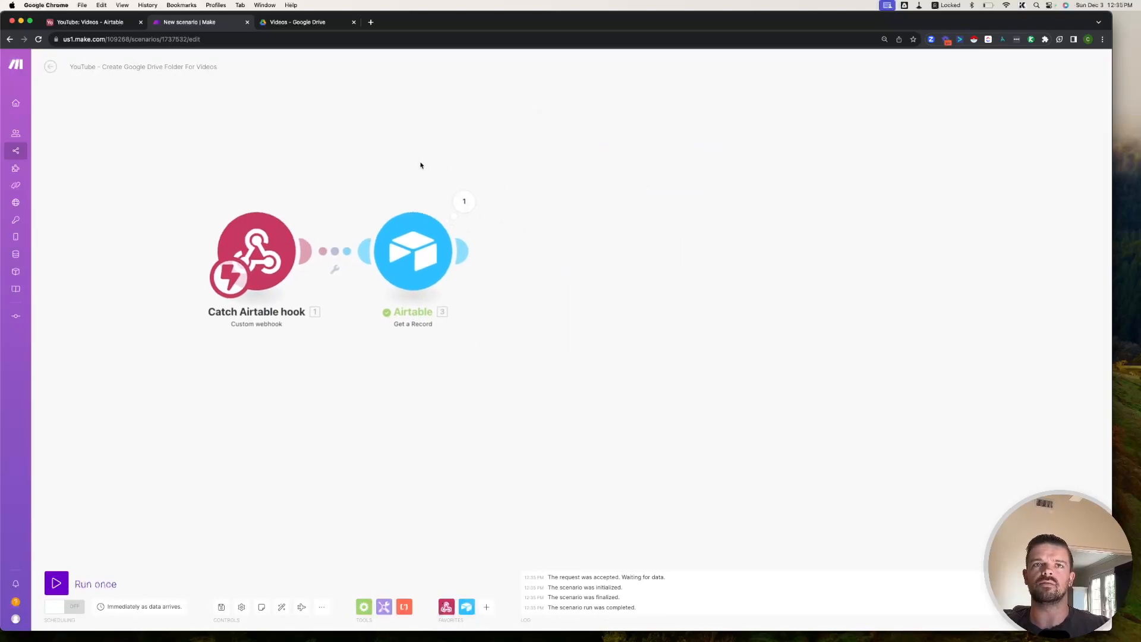
Add a Google Drive Create a Folder module after the Airtable Get a Record module
click(467, 253)
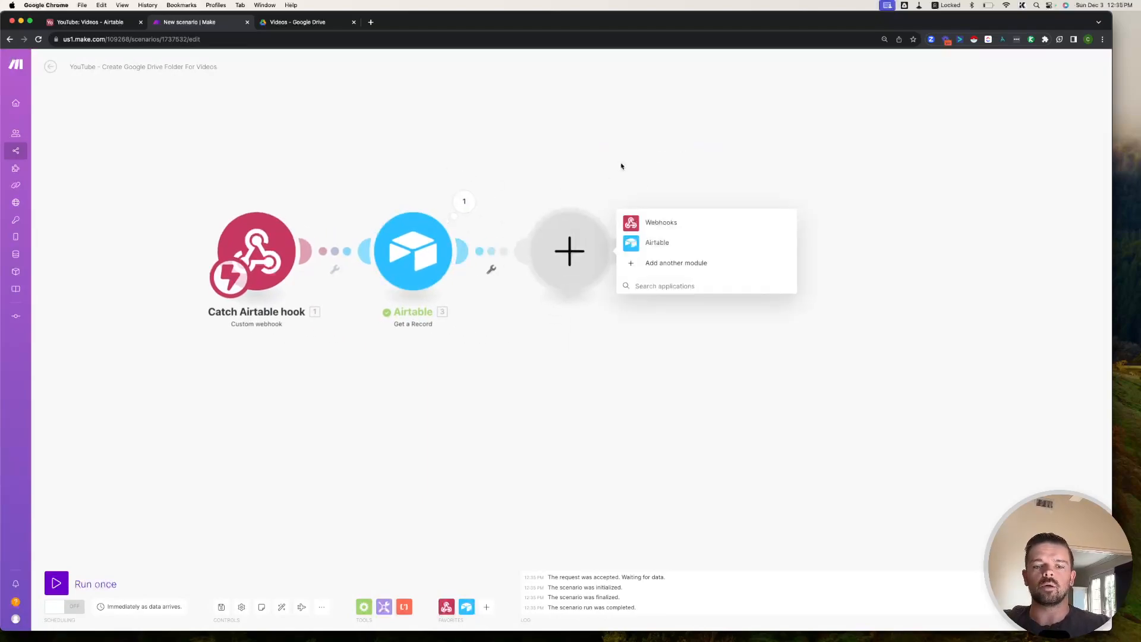
text(Go)
key(BackSpace)
key(BackSpace)
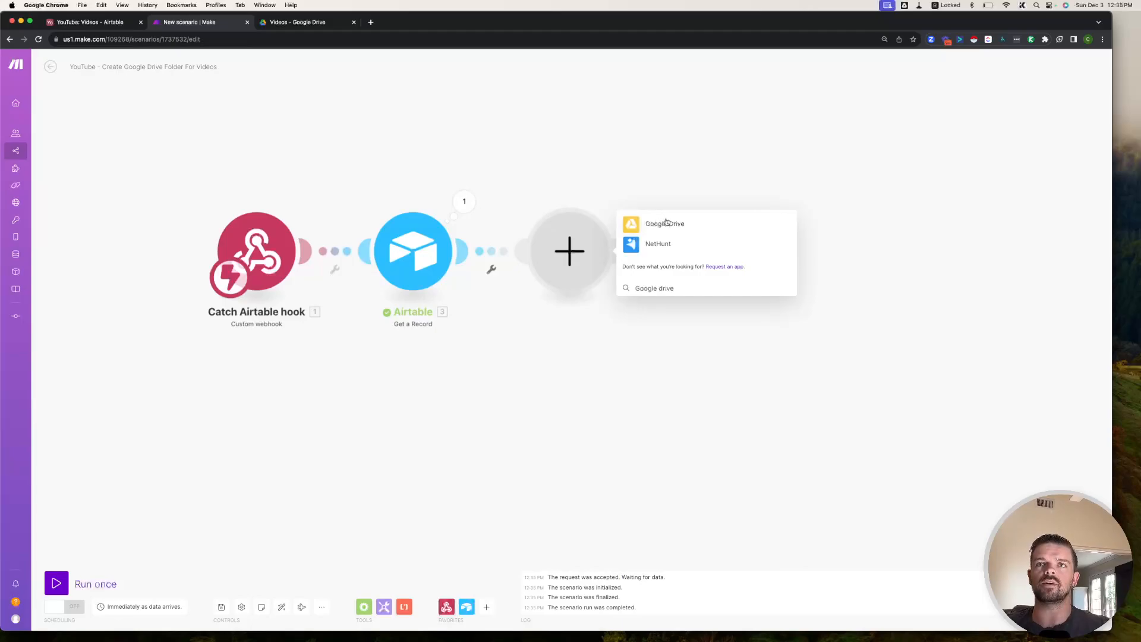
click(665, 223)
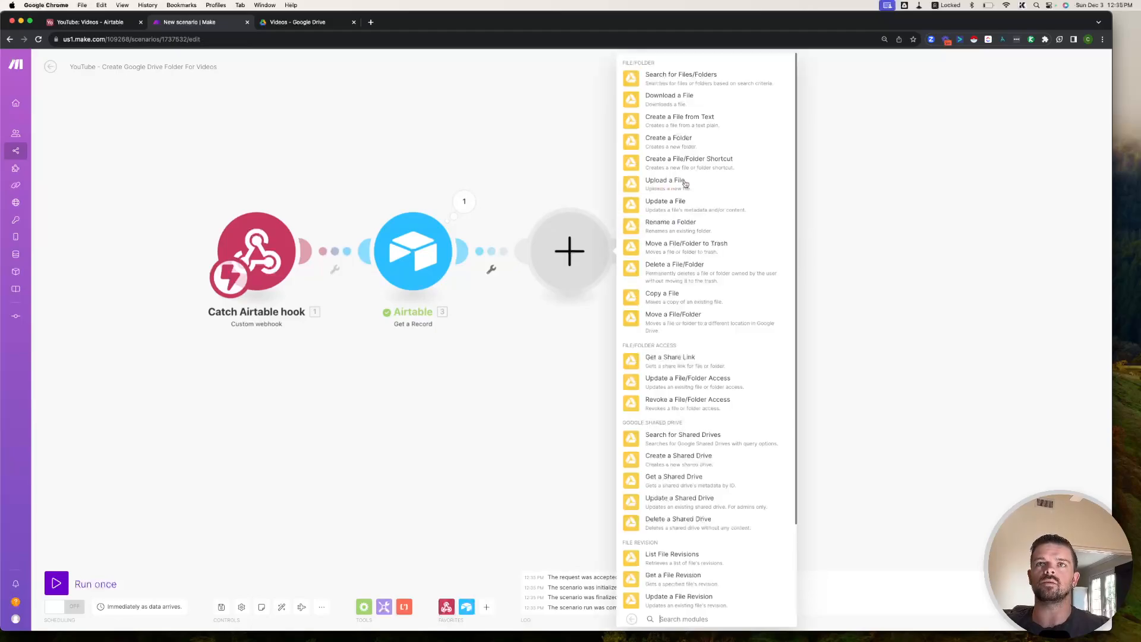
click(678, 142)
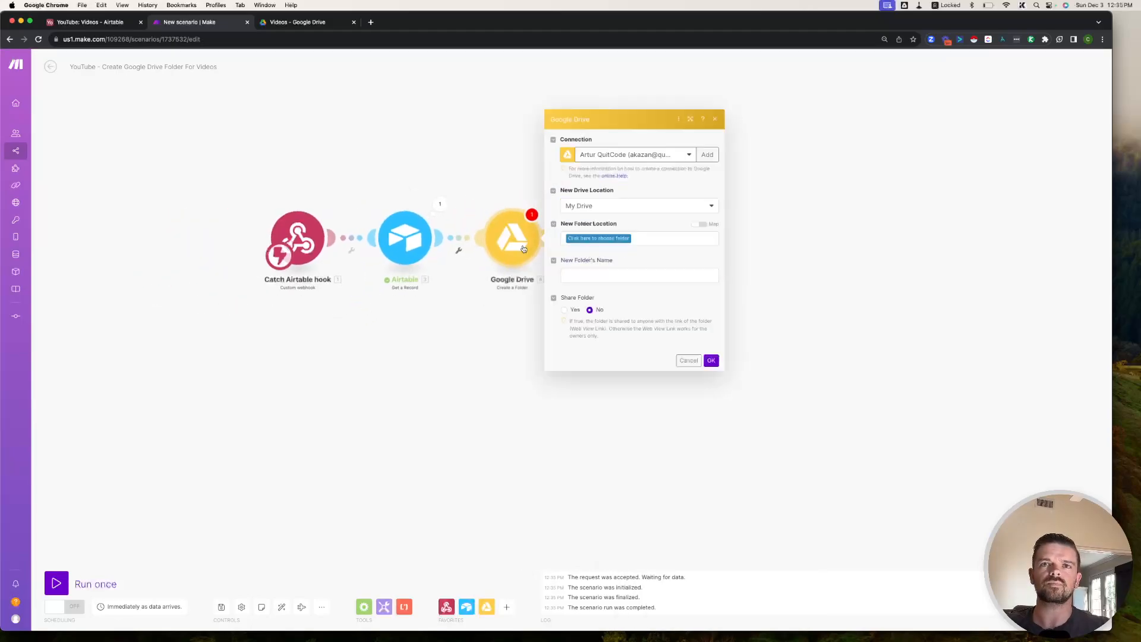
Use the Hyperspect connection and set the new folder location to Growth / Marketing / Content Marketing / YouTube / the creator's folder / Videos
click(623, 156)
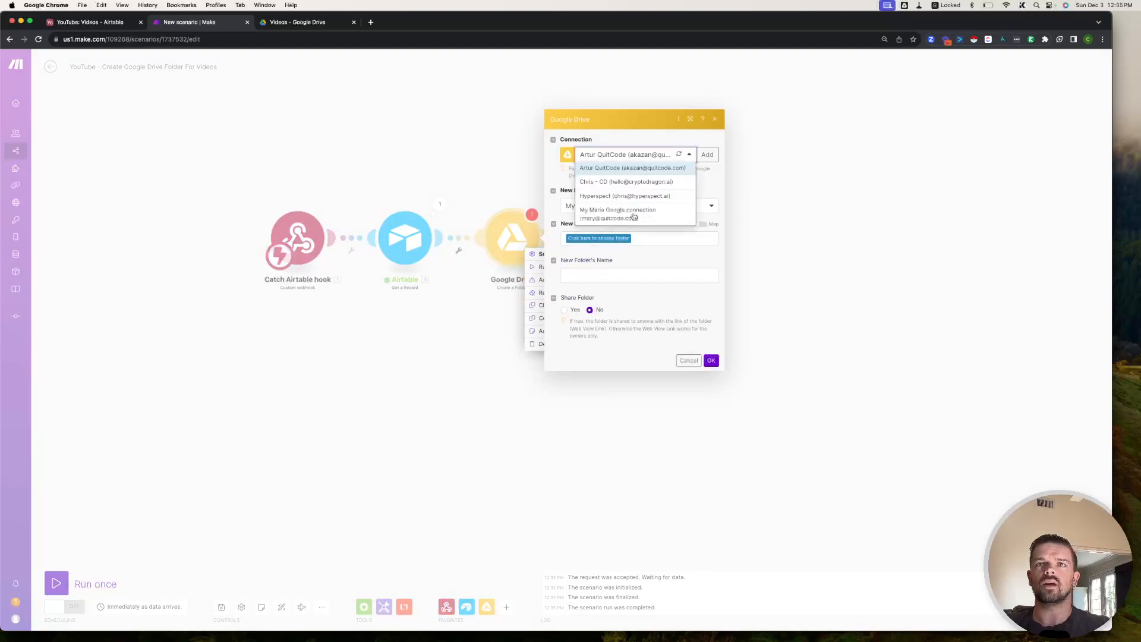
click(622, 197)
click(627, 238)
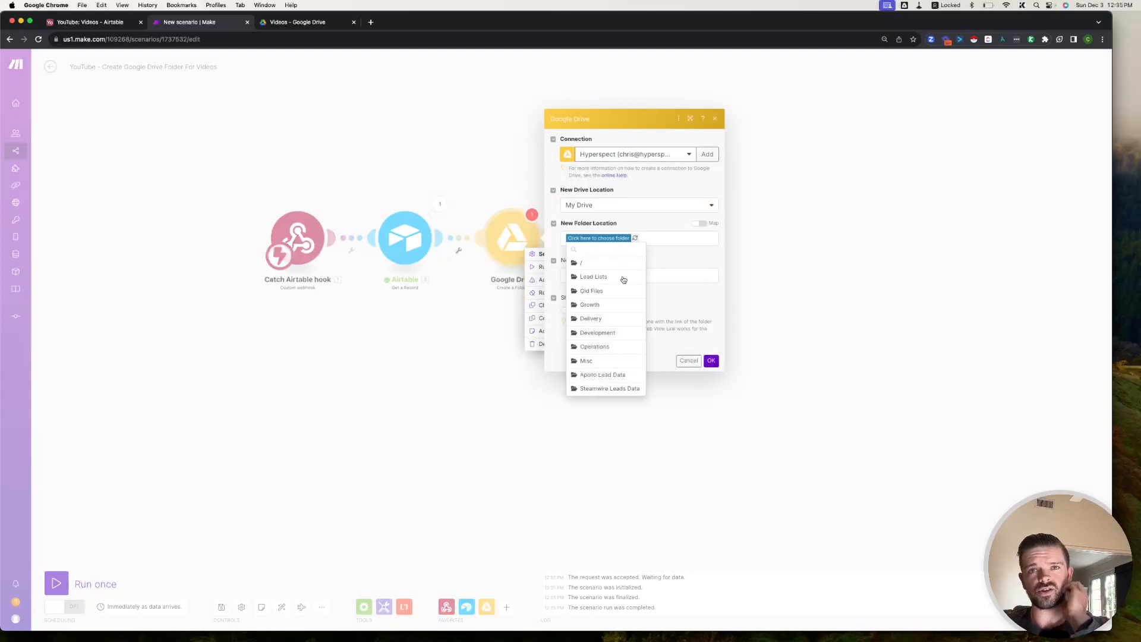
click(594, 304)
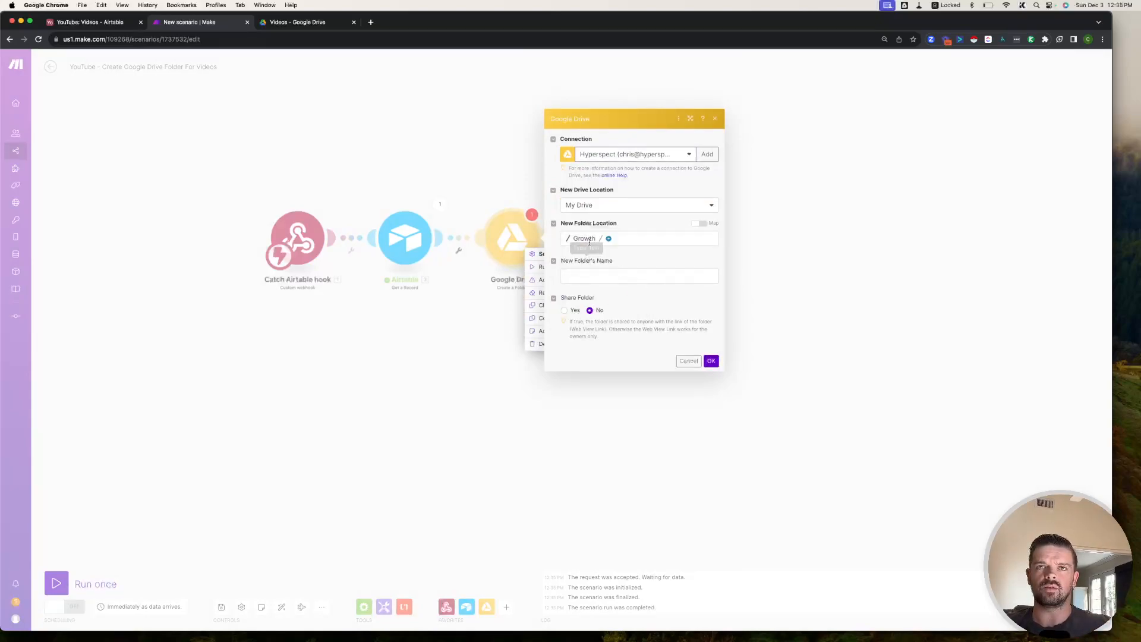
click(631, 280)
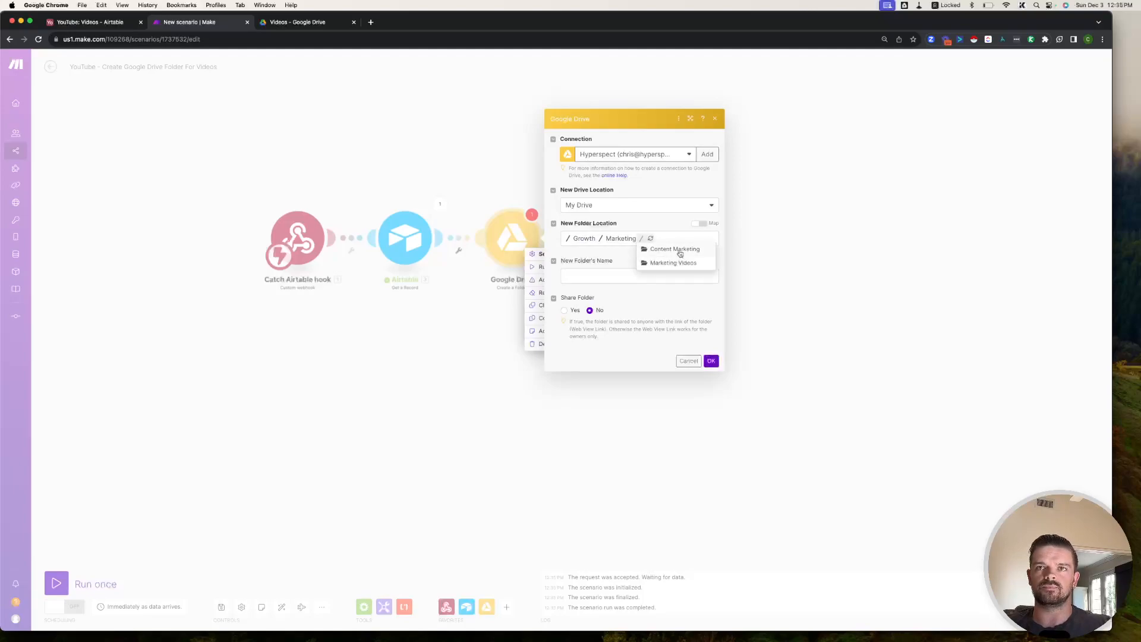
click(680, 252)
click(580, 245)
click(618, 262)
click(616, 244)
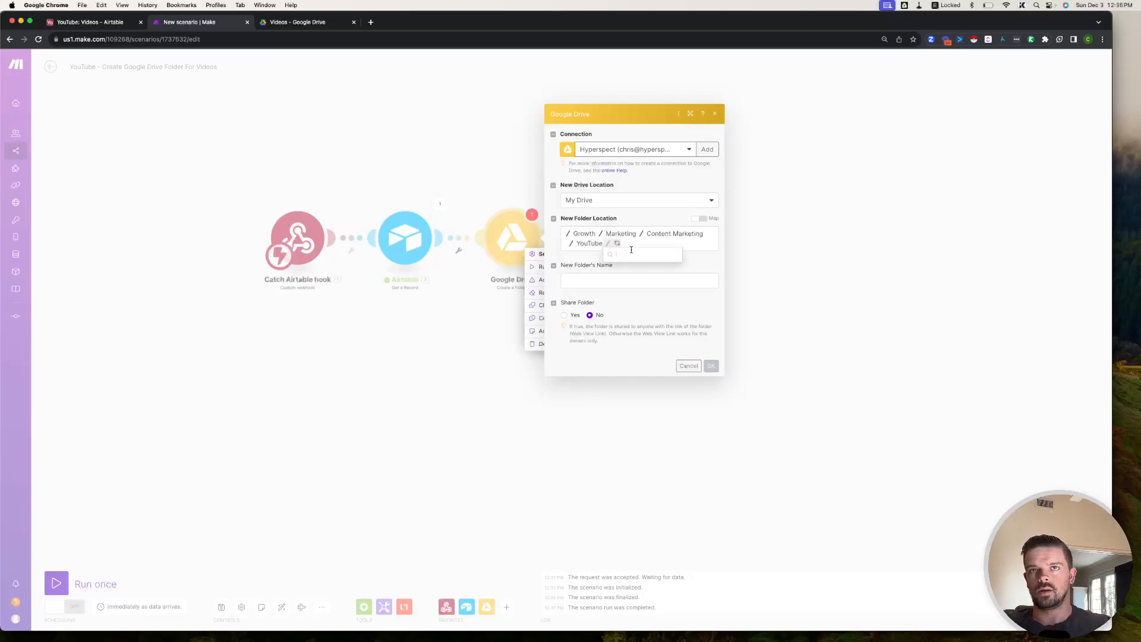
click(648, 260)
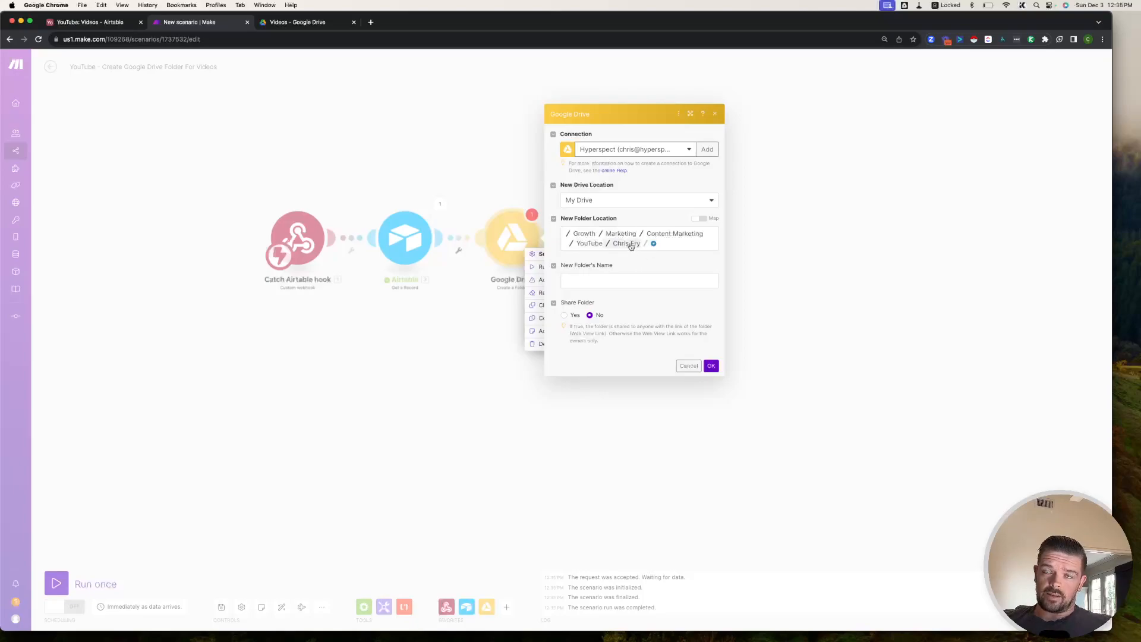
click(654, 244)
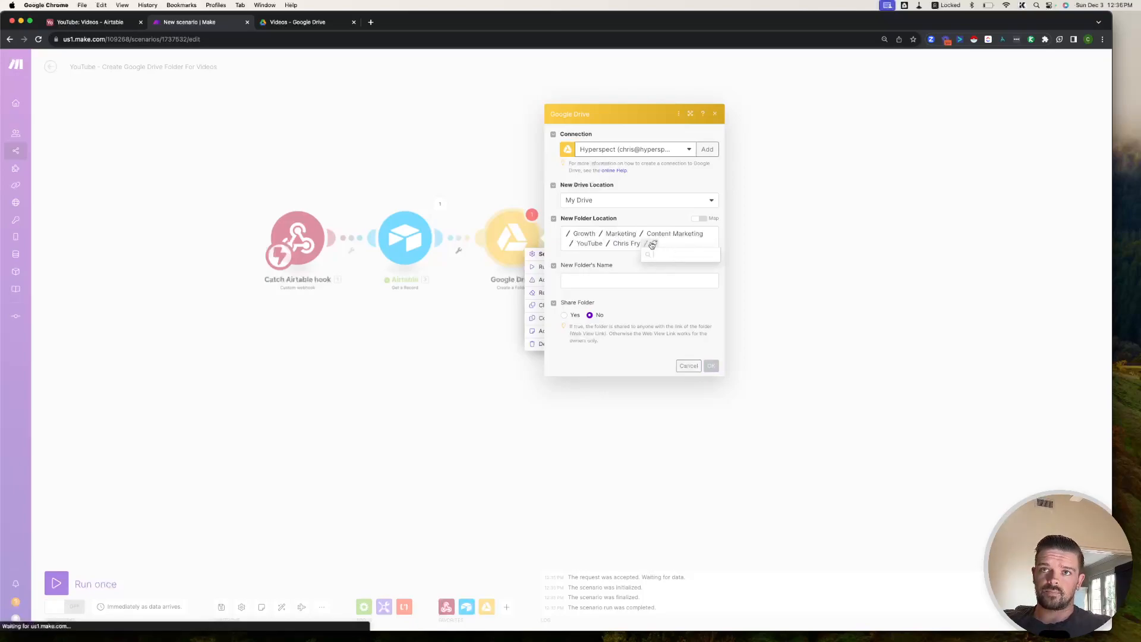
click(679, 267)
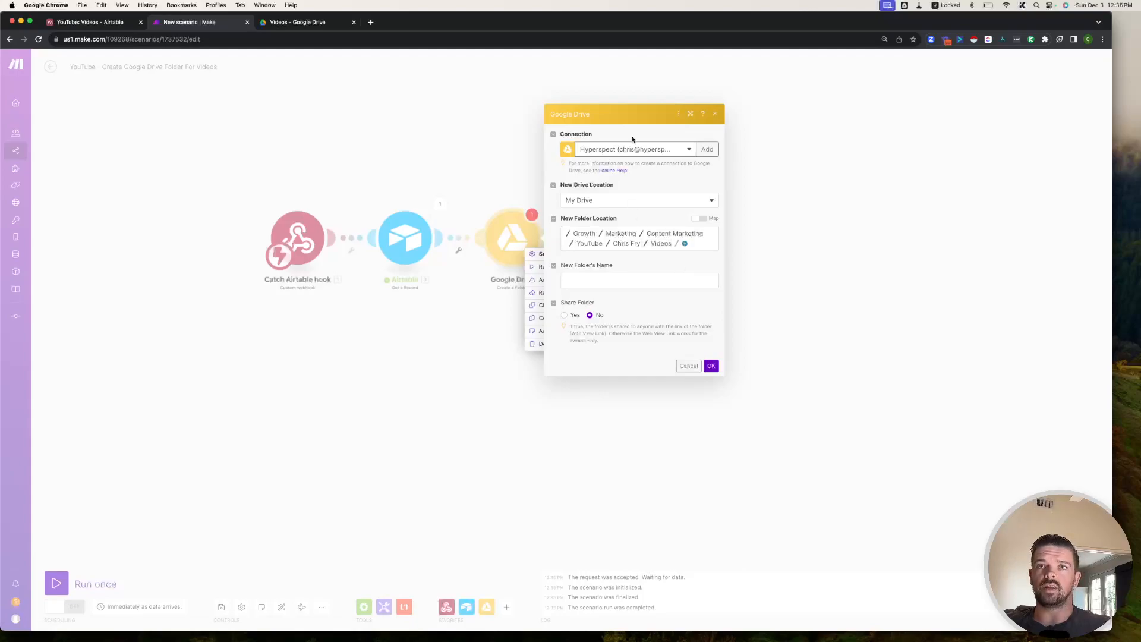
Map the new folder's name to the Airtable record's Video Title and save the Create a Folder module
click(623, 280)
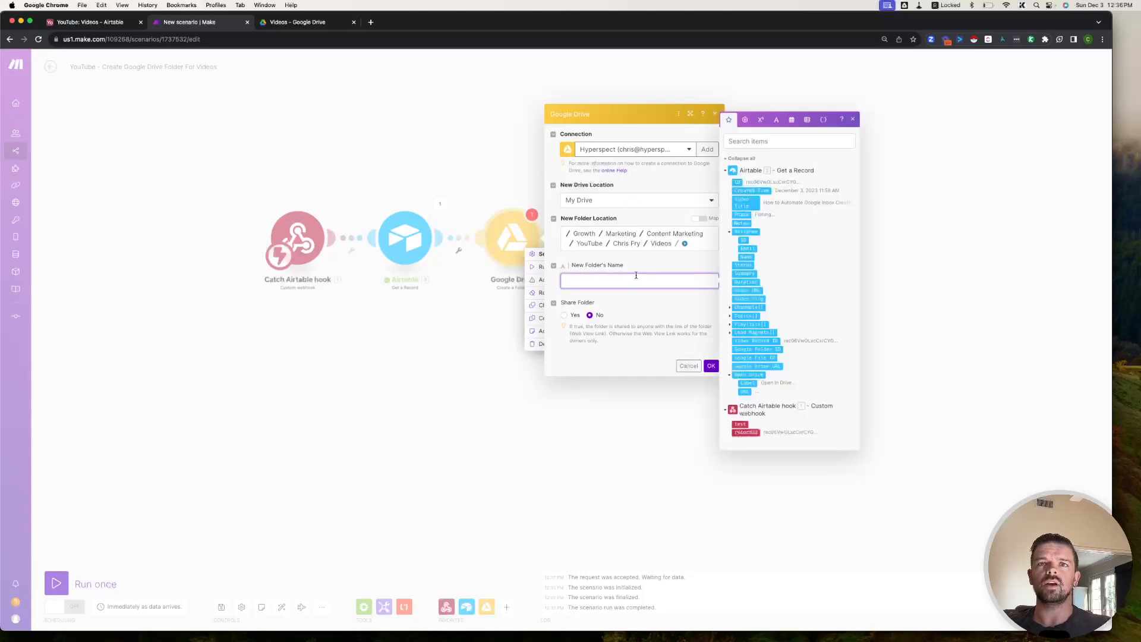
drag(743, 203, 687, 288)
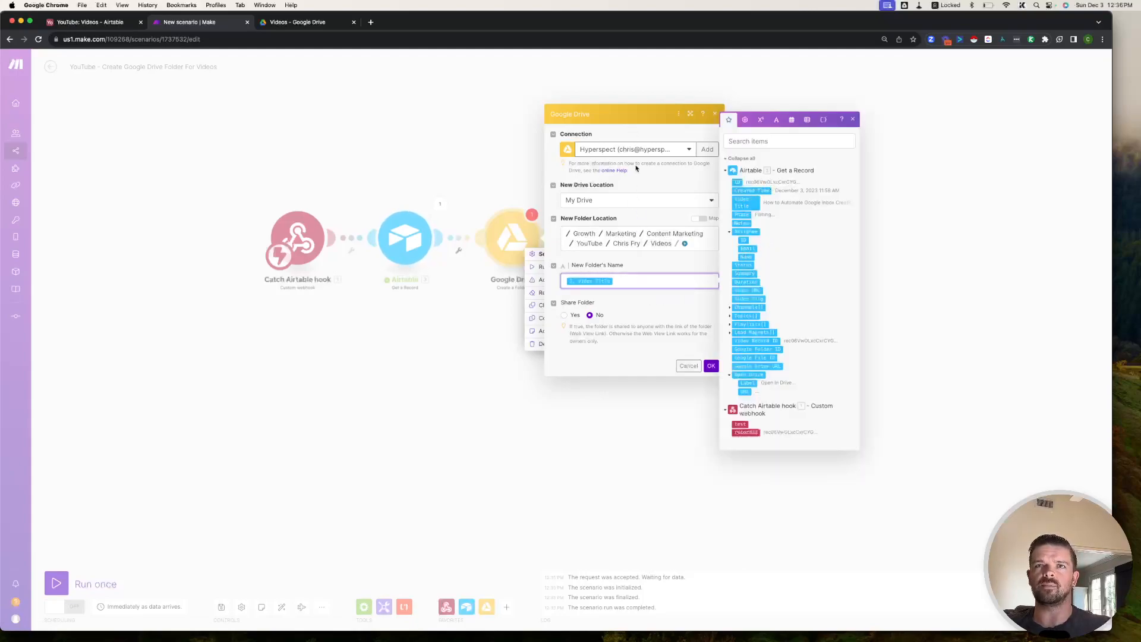
click(633, 322)
click(711, 366)
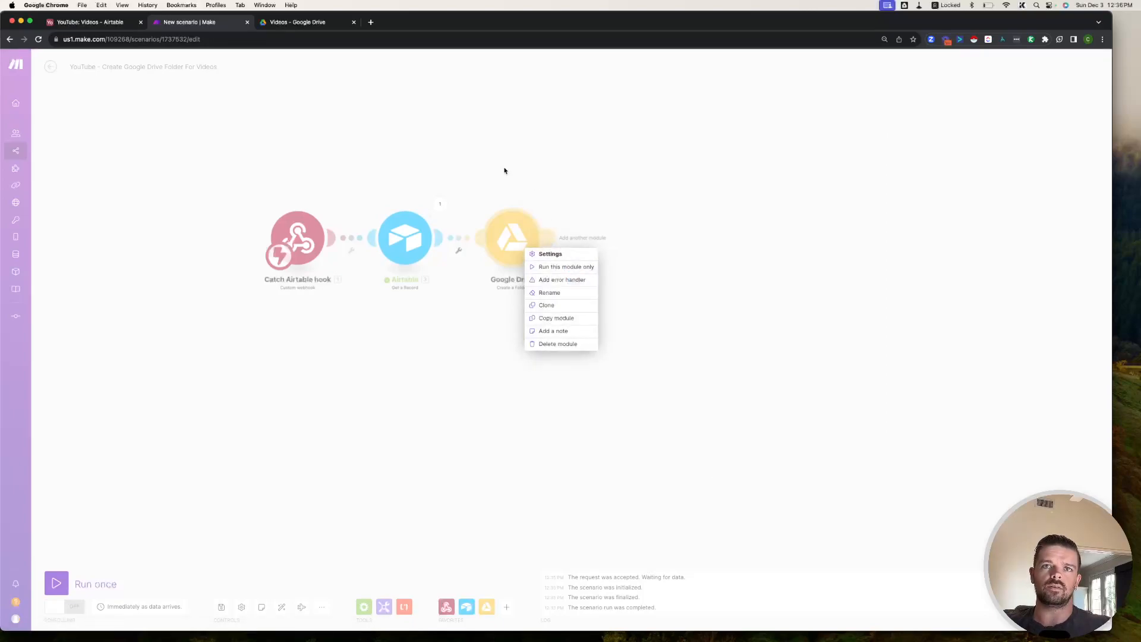
Rename the Google Drive module as "Create folder ID"
click(548, 292)
text(Crea)
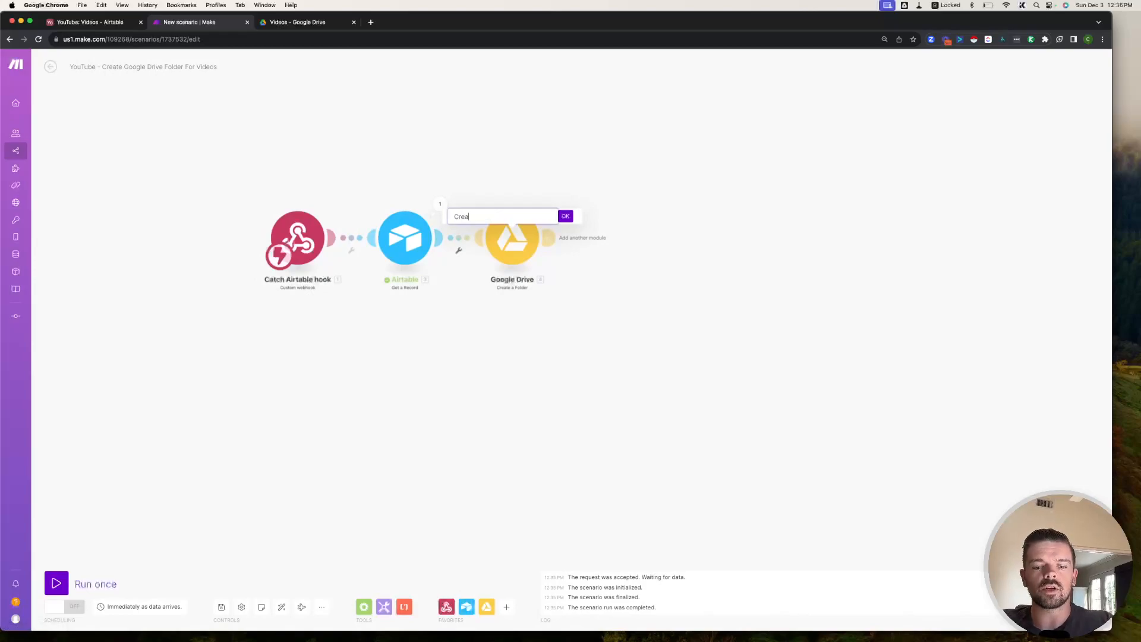
text(te folder ID)
key(Return)
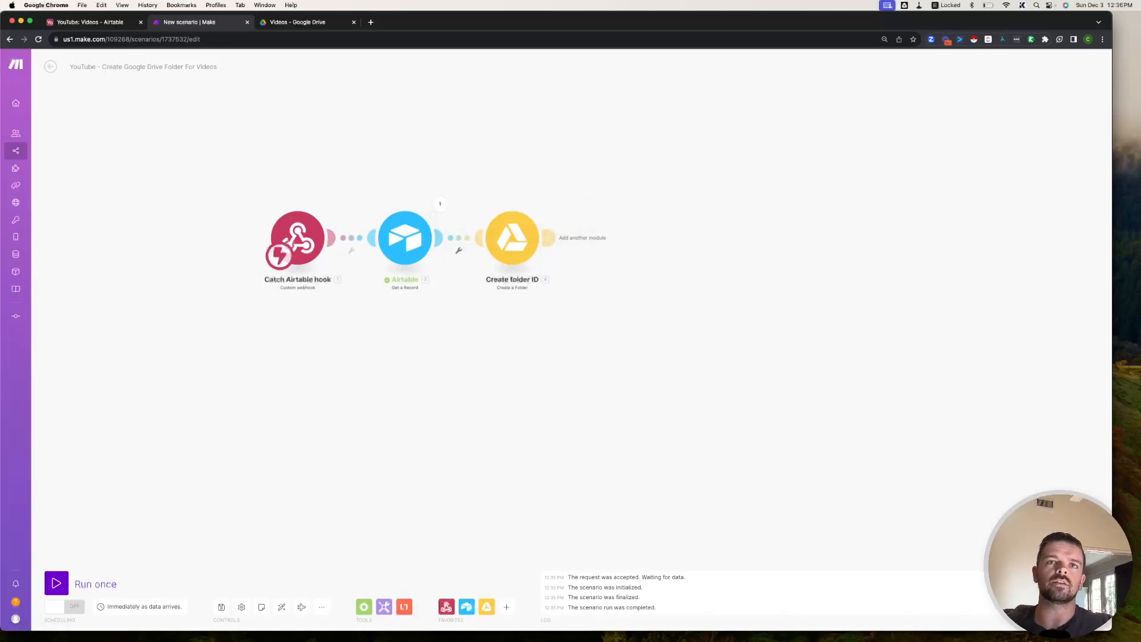
Add an Airtable Update a Record module after the Google Drive module and rename it "Add Folder ID to Video"
click(564, 242)
click(698, 219)
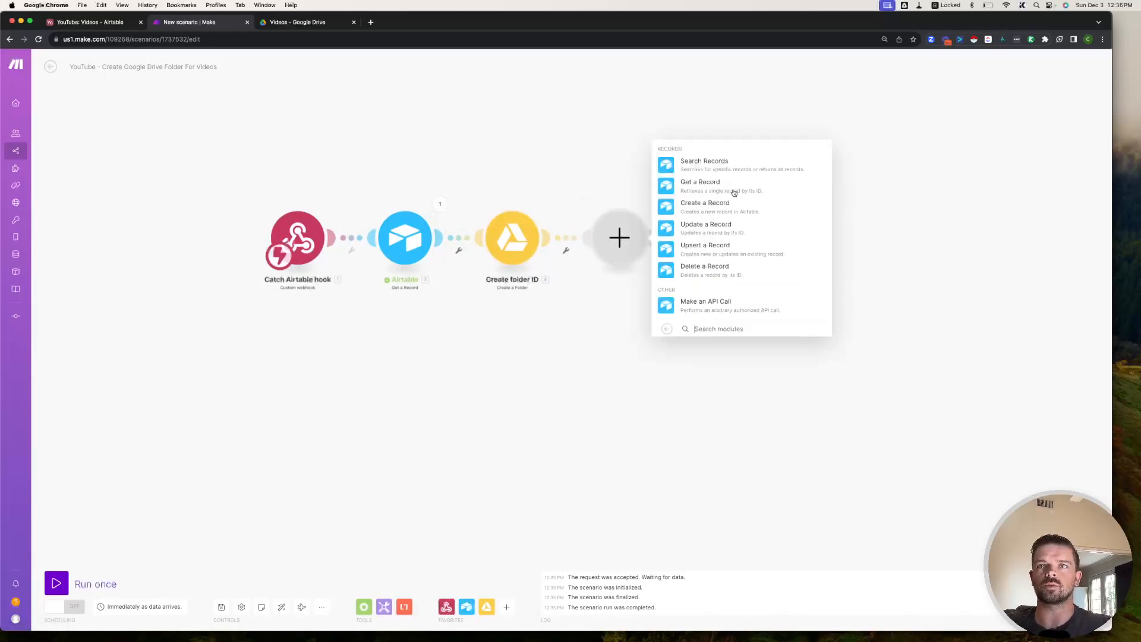
click(737, 232)
right_click(627, 246)
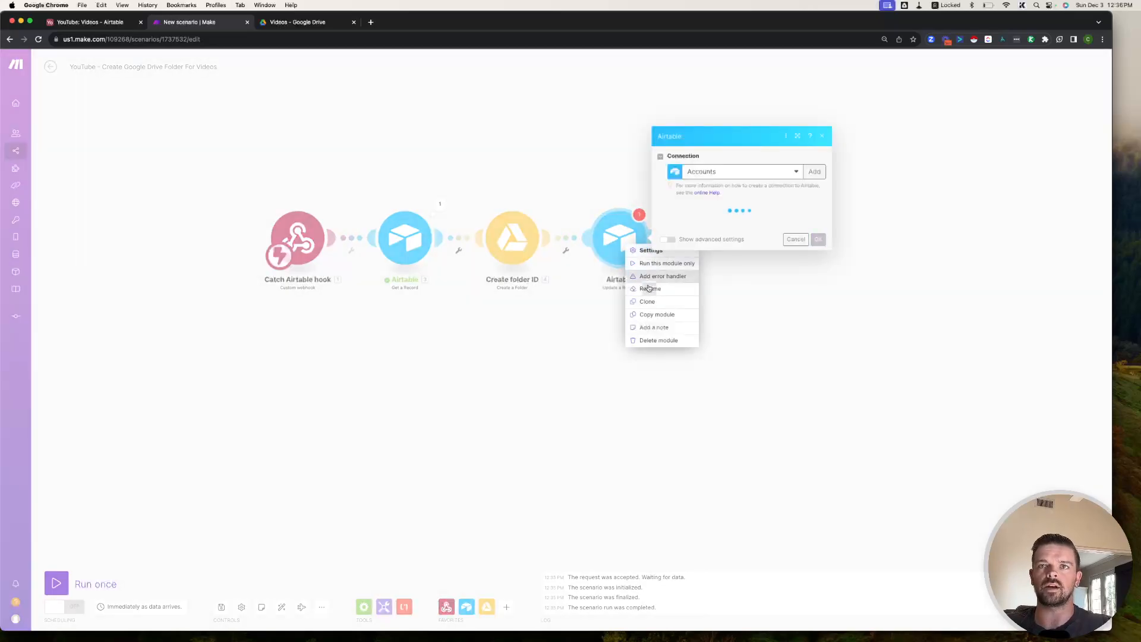
click(648, 288)
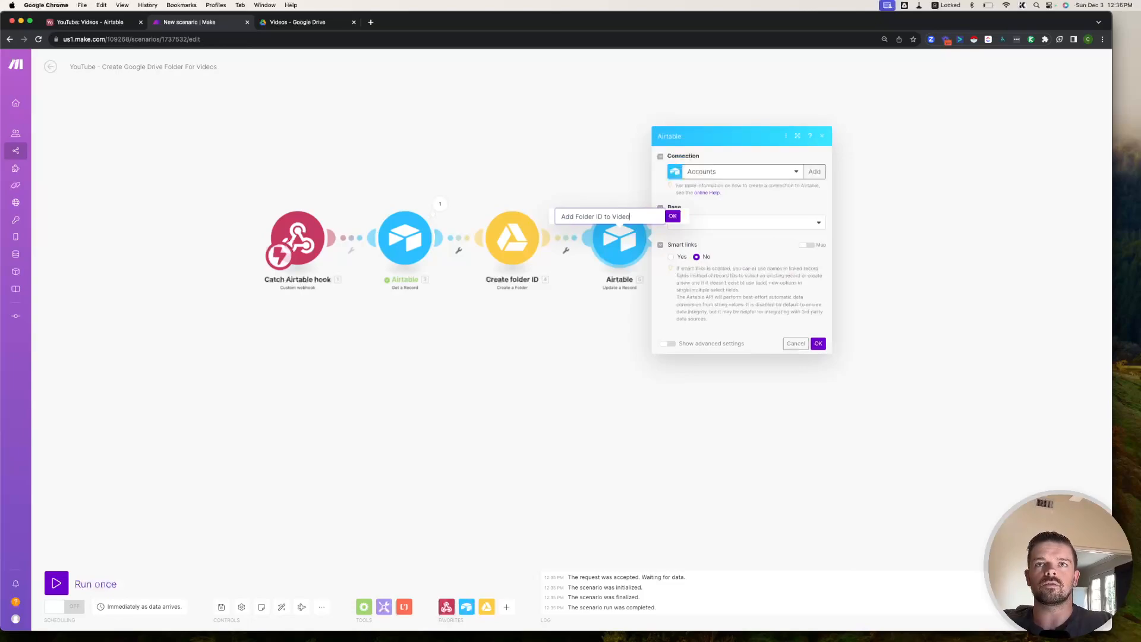
key(Return)
Set the Update a Record module's base to YouTube and its table to Videos
click(695, 223)
text(yout)
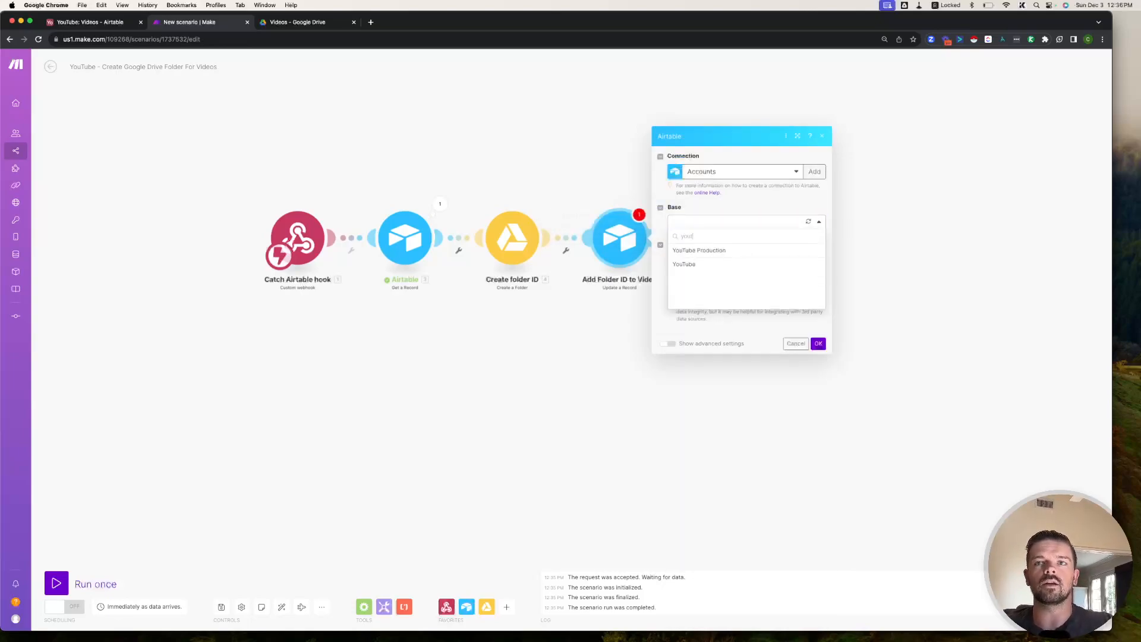
click(692, 266)
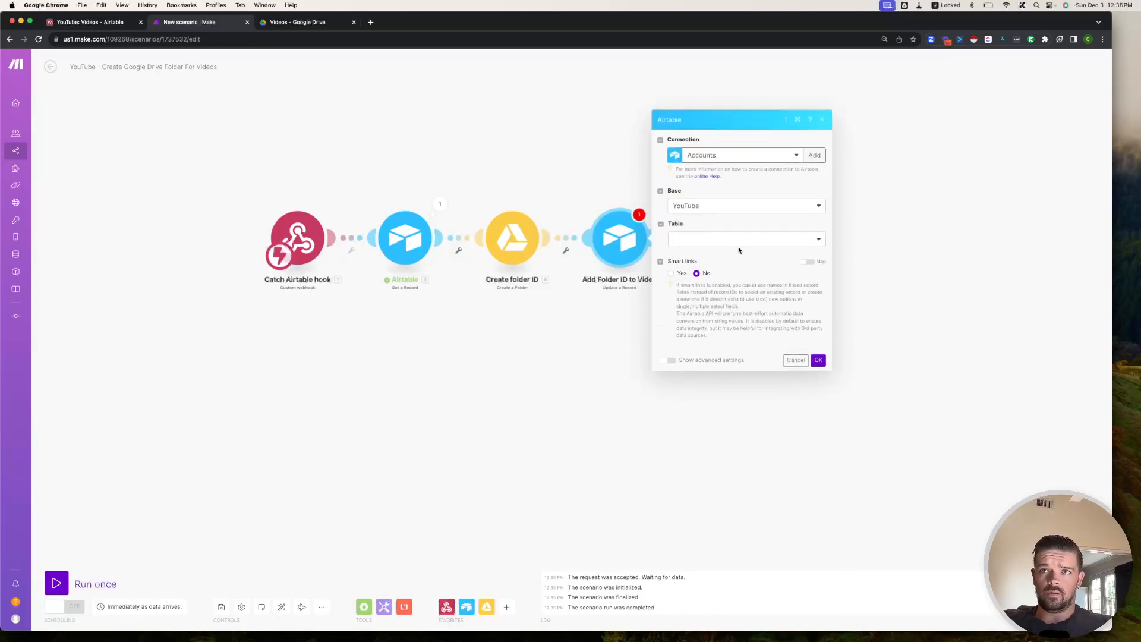
click(737, 240)
click(696, 293)
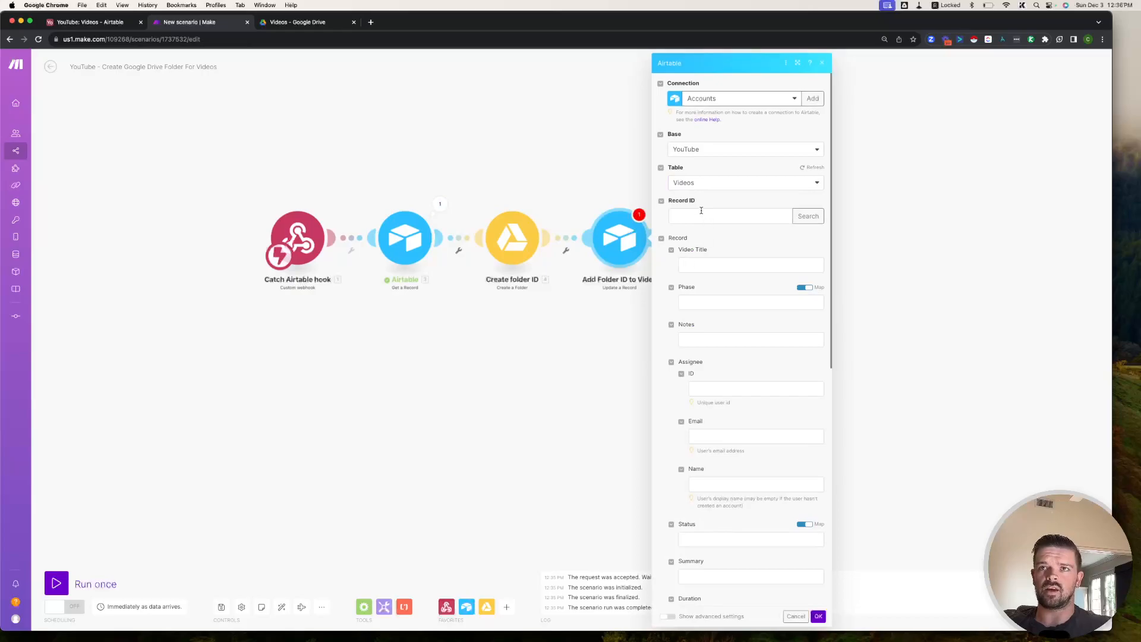
Map the Update a Record module's Record ID to the webhook's recordId and save the module
click(730, 215)
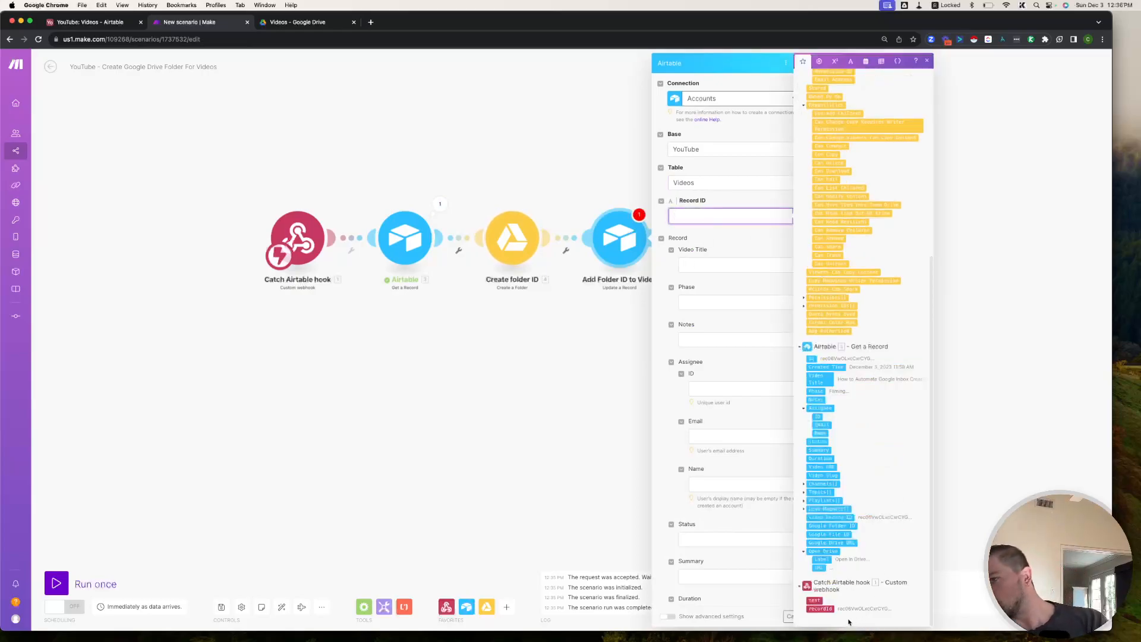
click(820, 608)
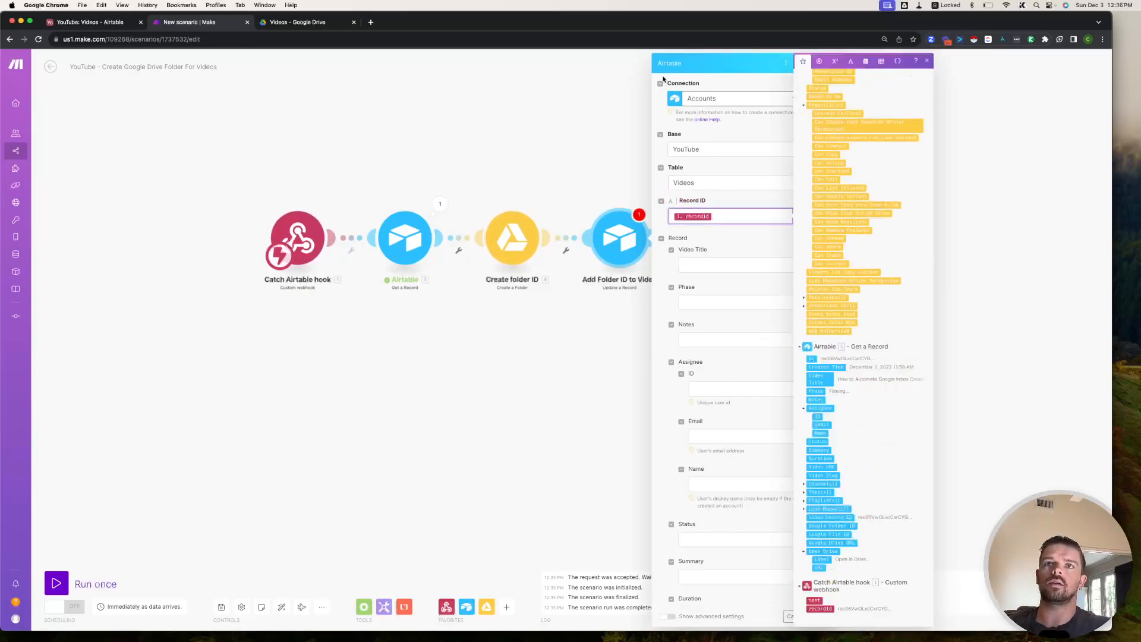
click(711, 148)
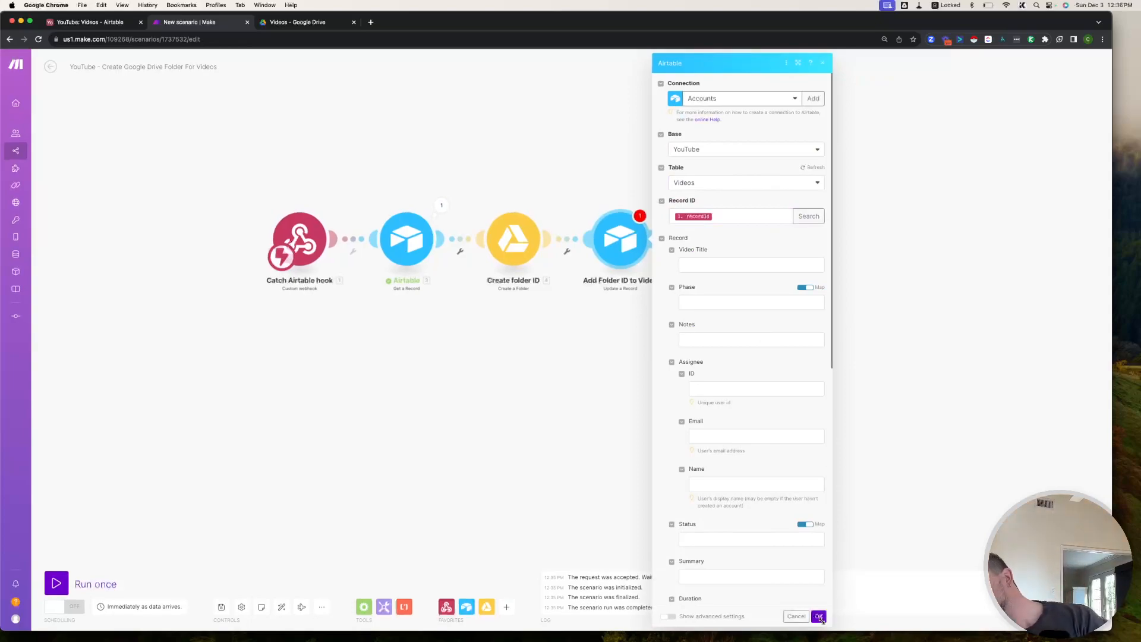
click(819, 616)
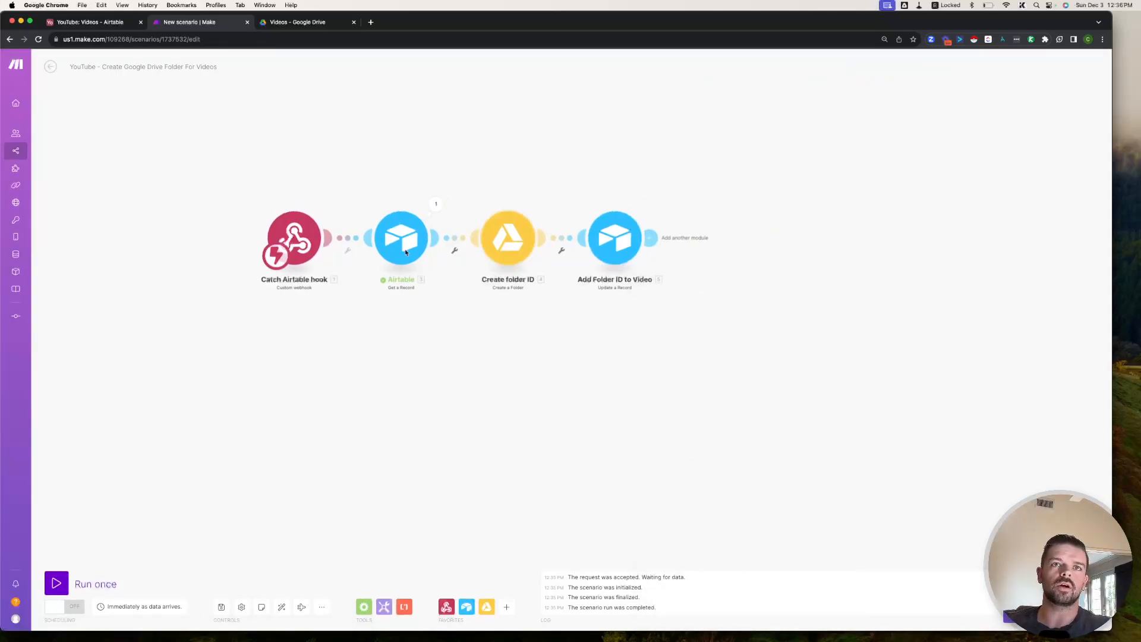
Run the scenario once and move the "How to Automate Stripe Billing" card from Ideation to Filming in Airtable's Stage view
click(63, 577)
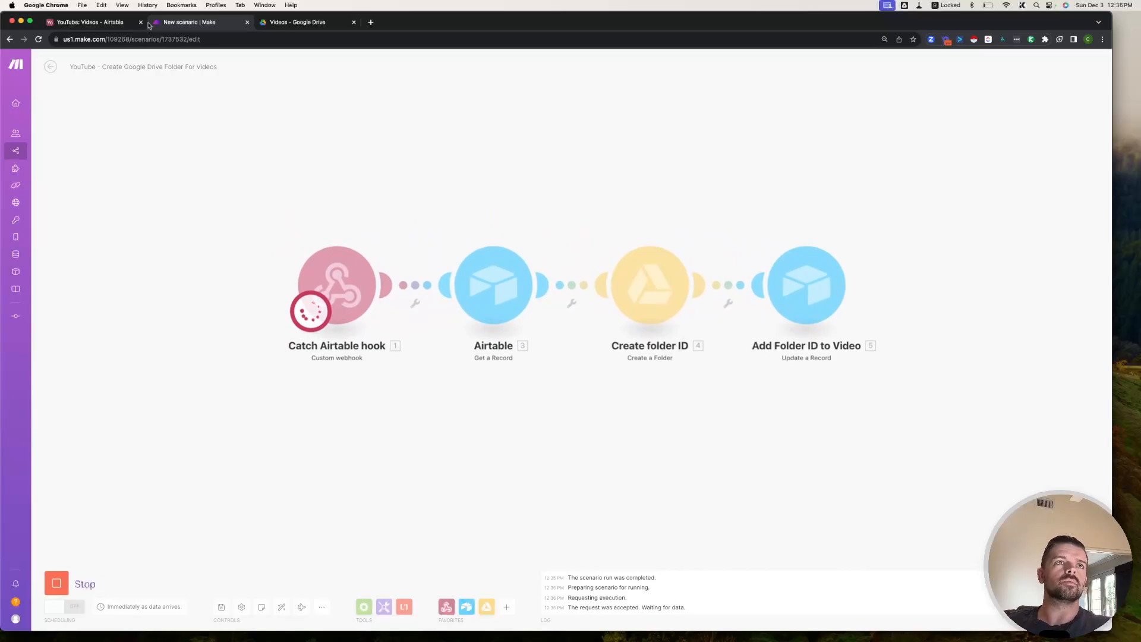
click(97, 24)
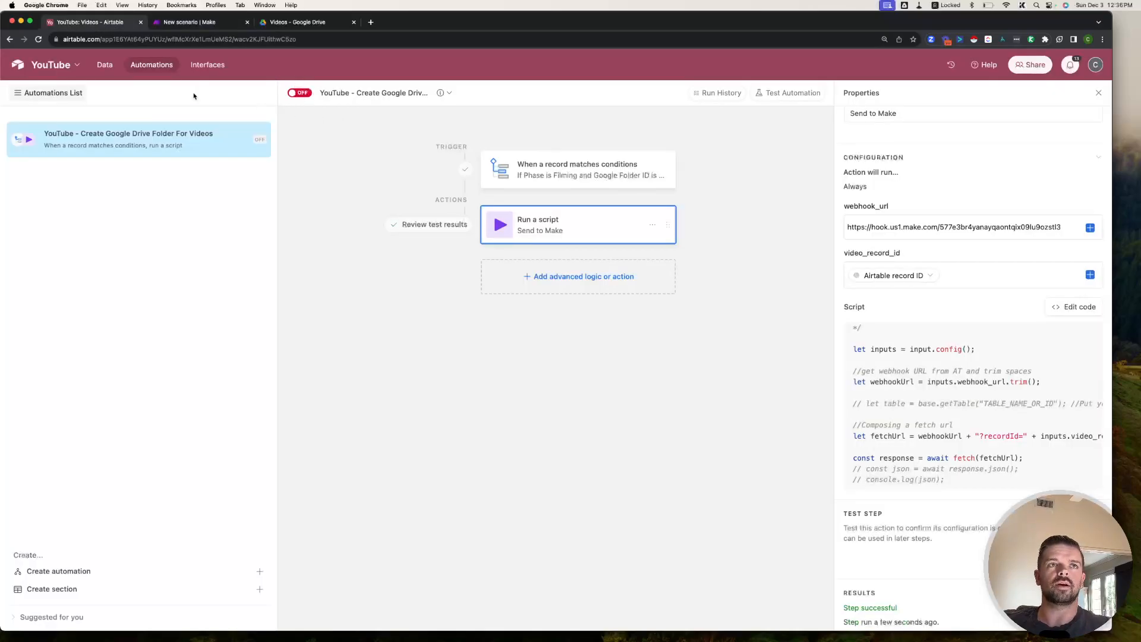
click(103, 65)
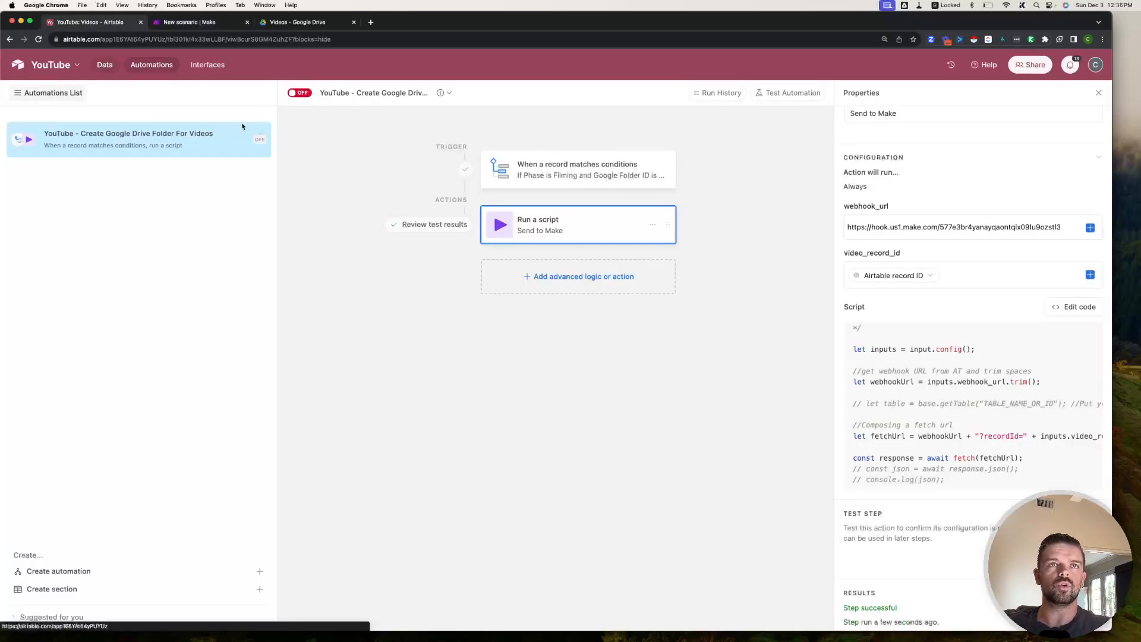
click(316, 204)
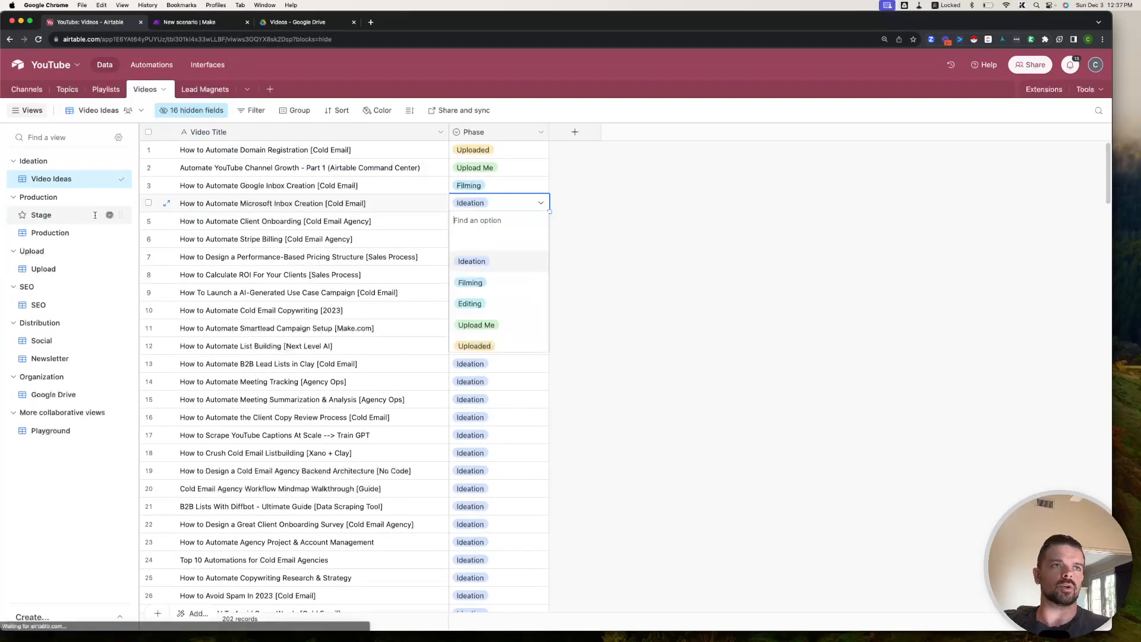
double_click(41, 214)
click(178, 249)
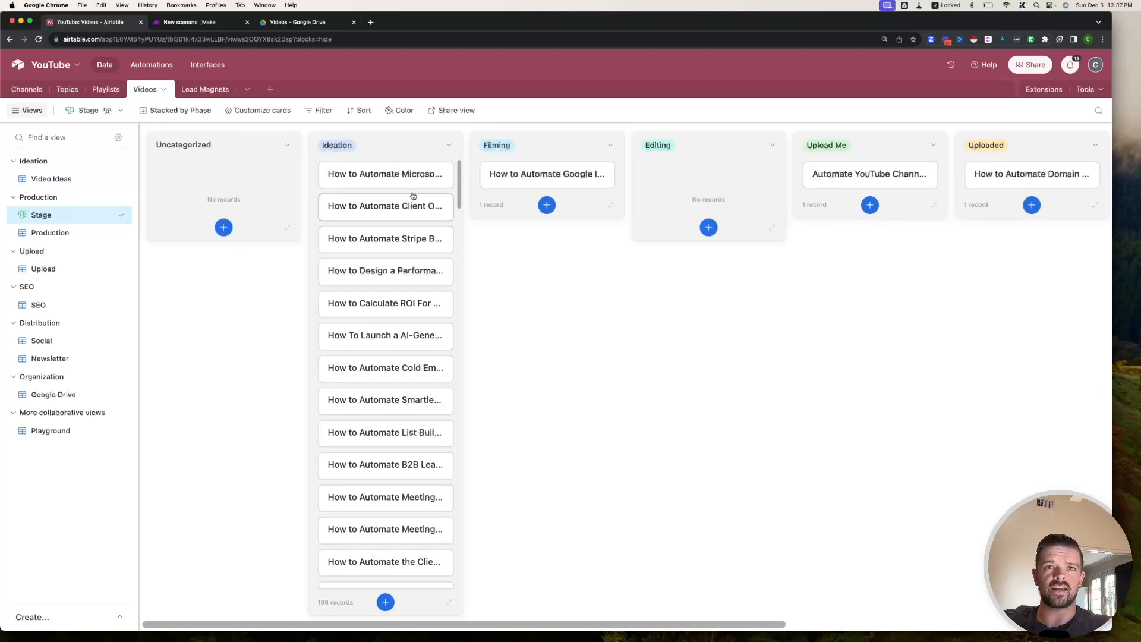
drag(387, 240, 560, 195)
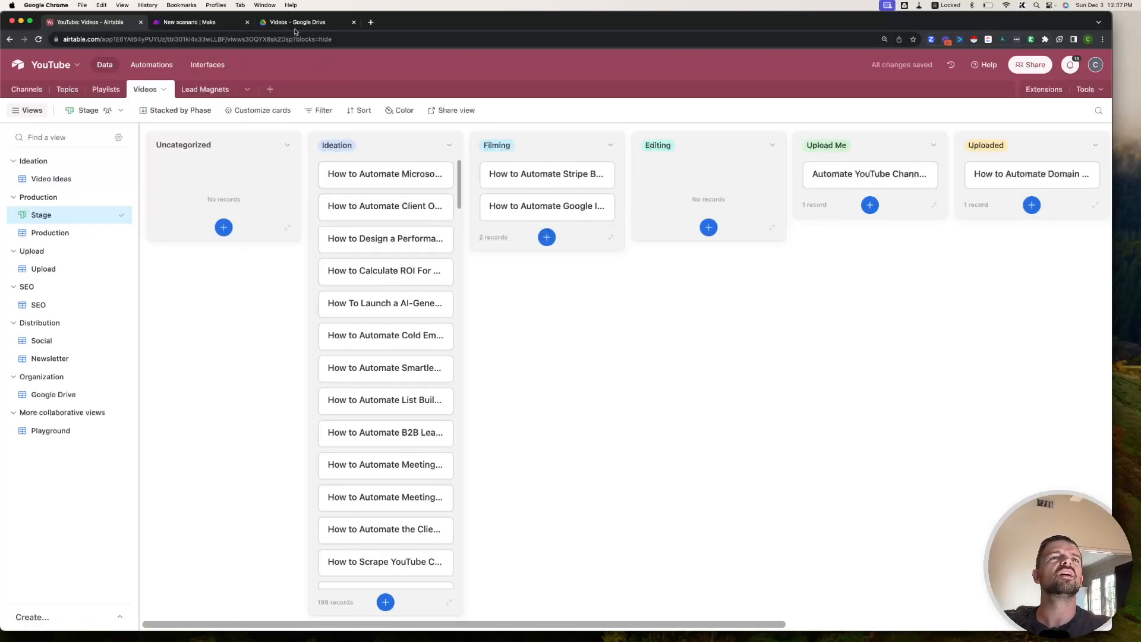
Check the Make scenario, then turn on the "YouTube - Create Google Drive Folder For Videos" automation in Airtable
click(185, 25)
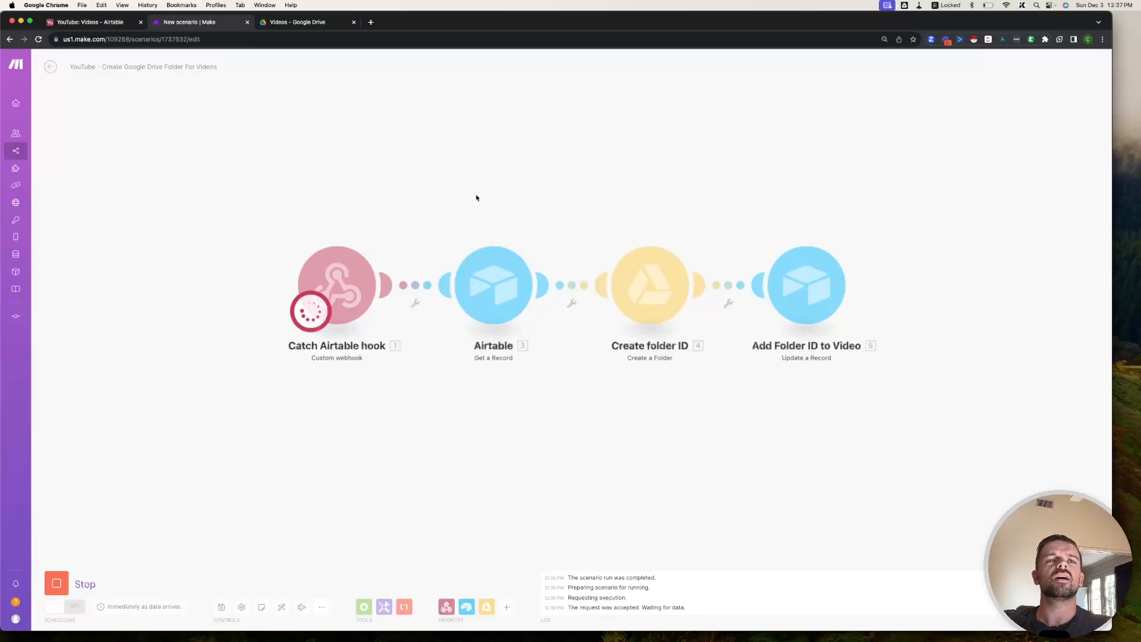
click(101, 22)
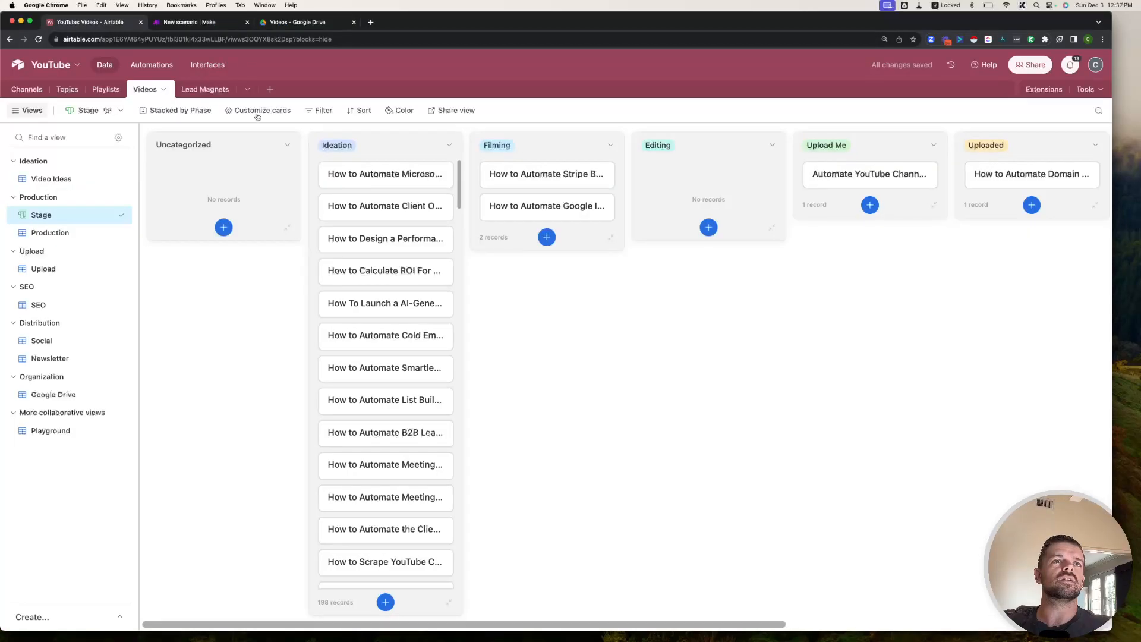
click(161, 68)
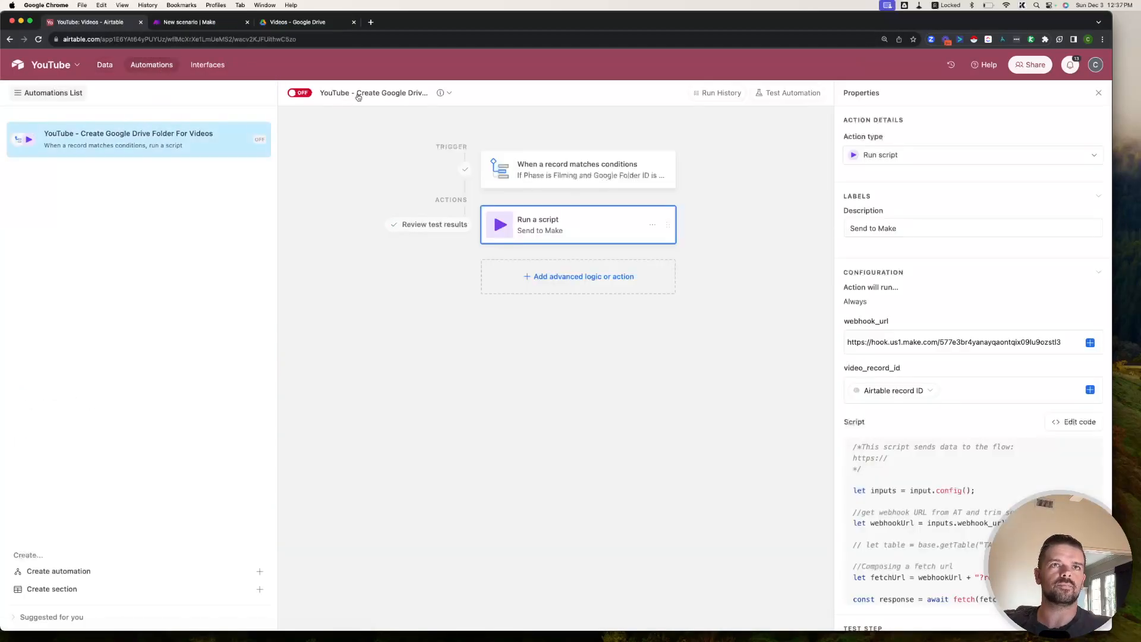
click(294, 93)
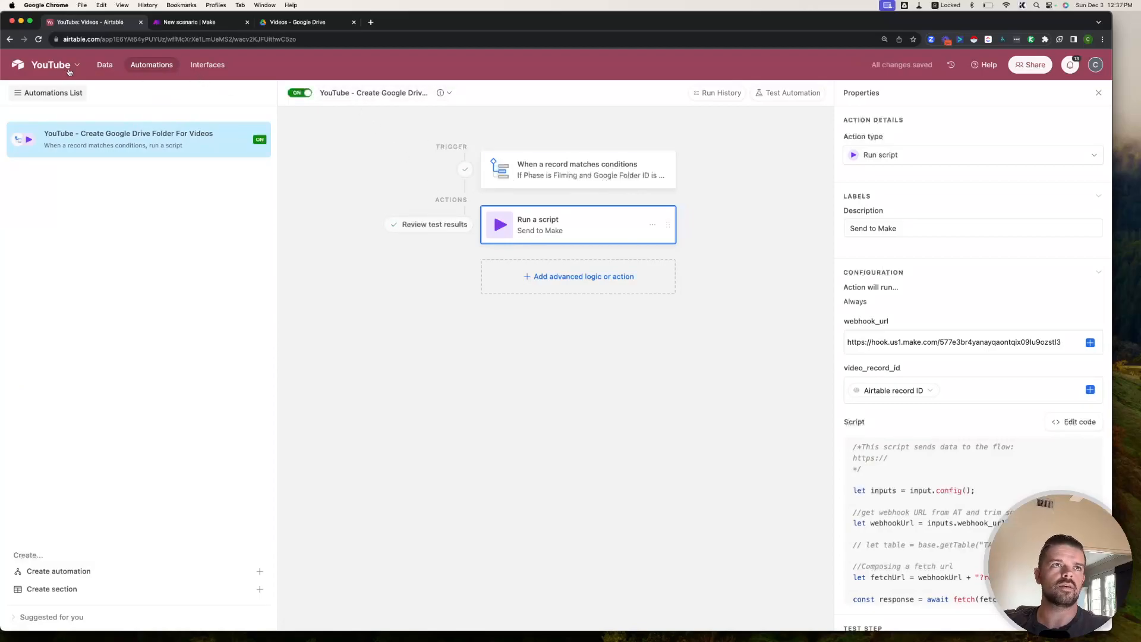
Move the Stripe Billing card into Filming again in the Stage view to trigger the automation, and check the Make scenario run
click(105, 64)
drag(538, 176, 560, 188)
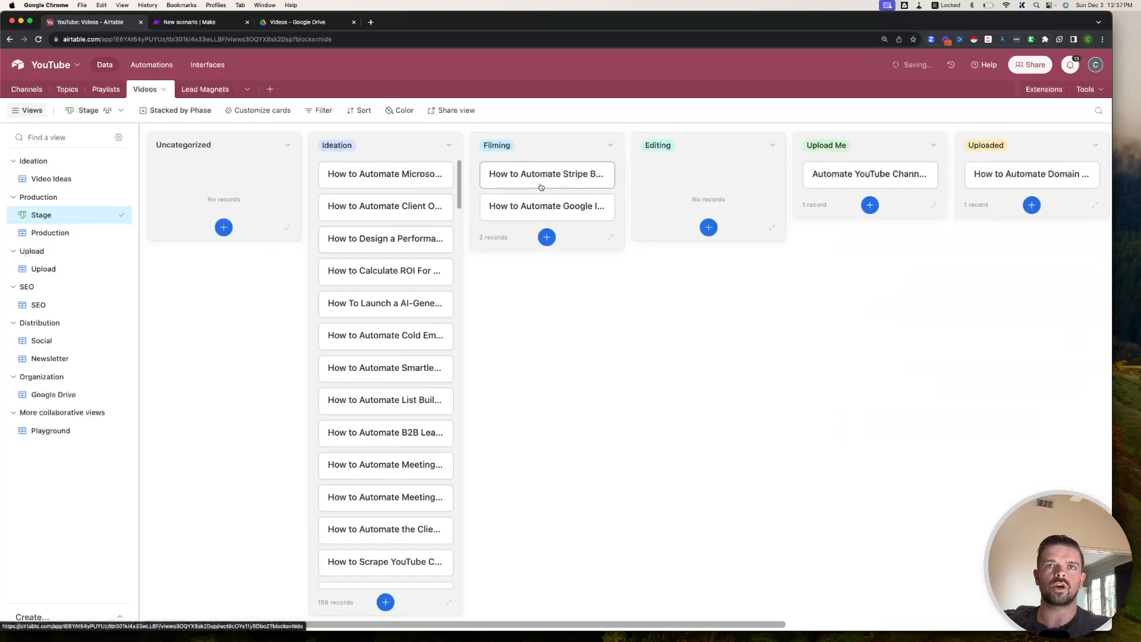
click(189, 22)
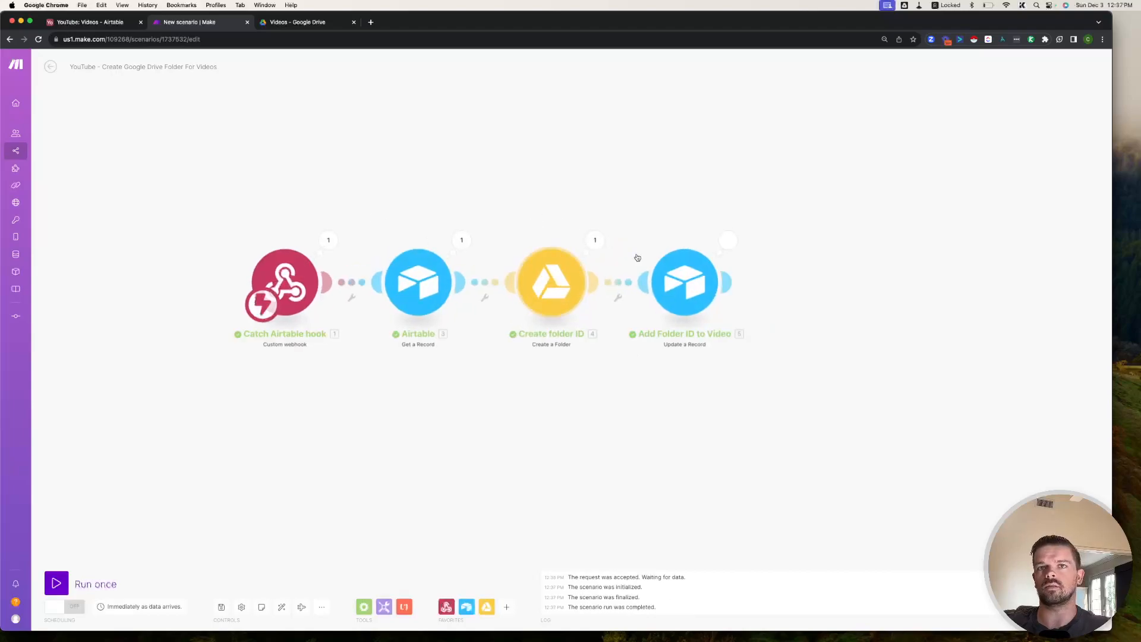
Open the Stripe Billing video's folder in Google Drive to check it, and return to the Videos folder
click(308, 24)
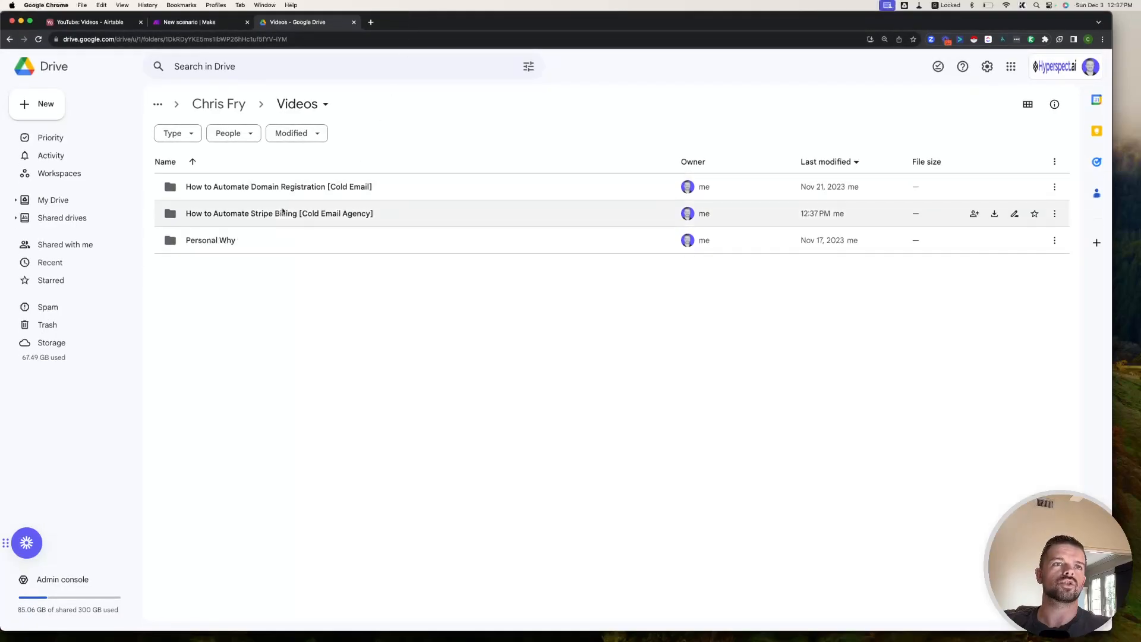
click(280, 218)
click(277, 304)
double_click(268, 220)
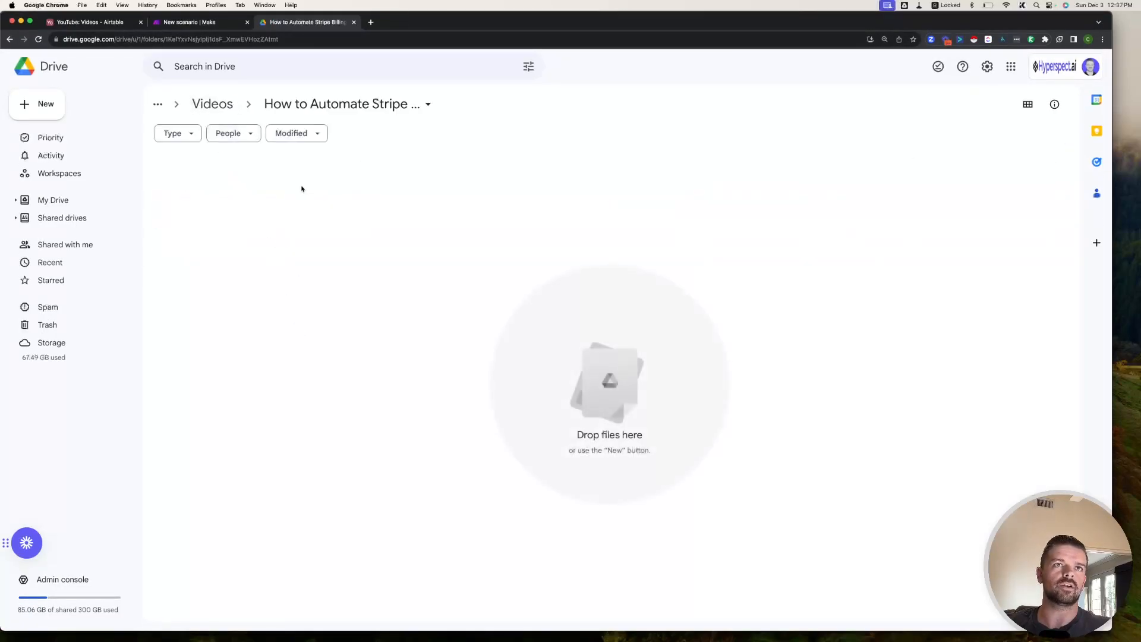
click(220, 106)
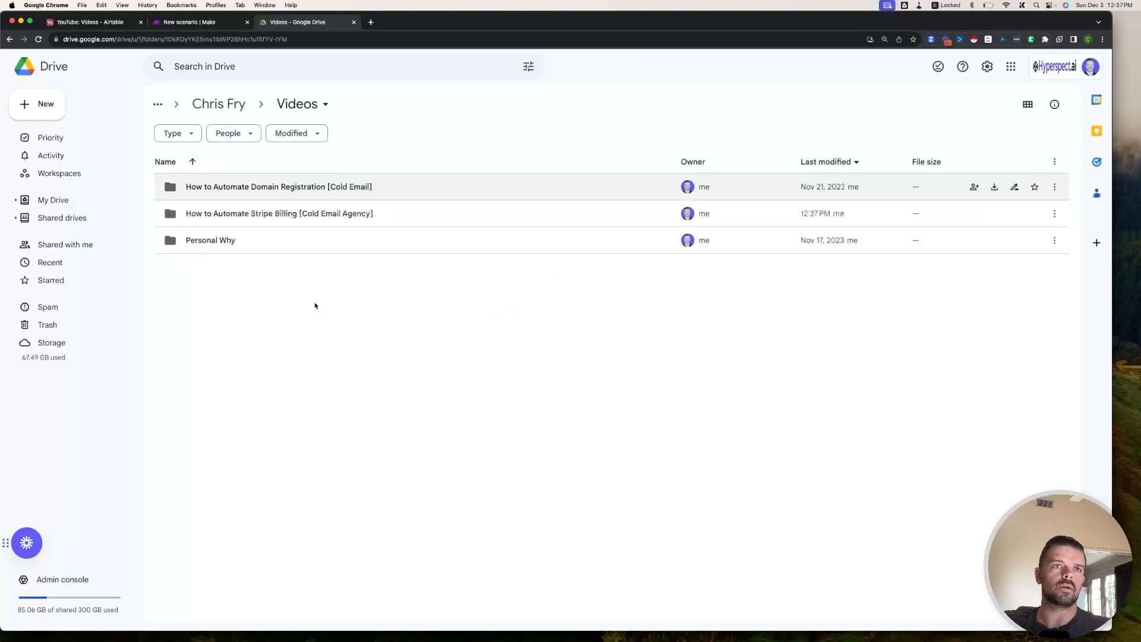
Review the phase columns of Airtable's Stage board and return to the Make scenario
click(109, 24)
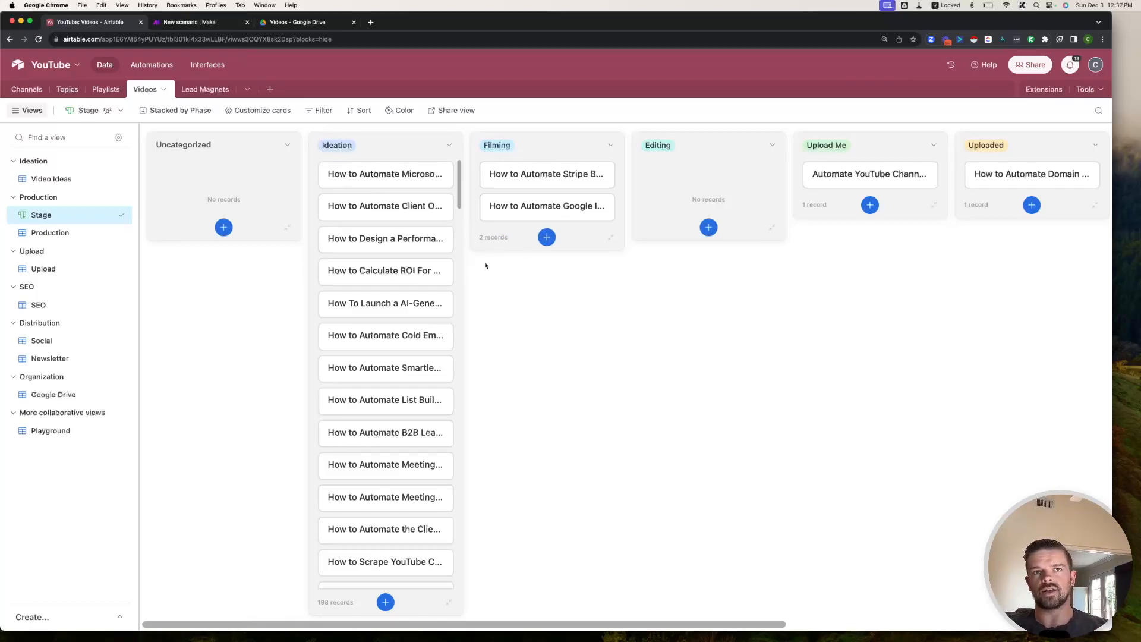
scroll(328, 217, right, 3)
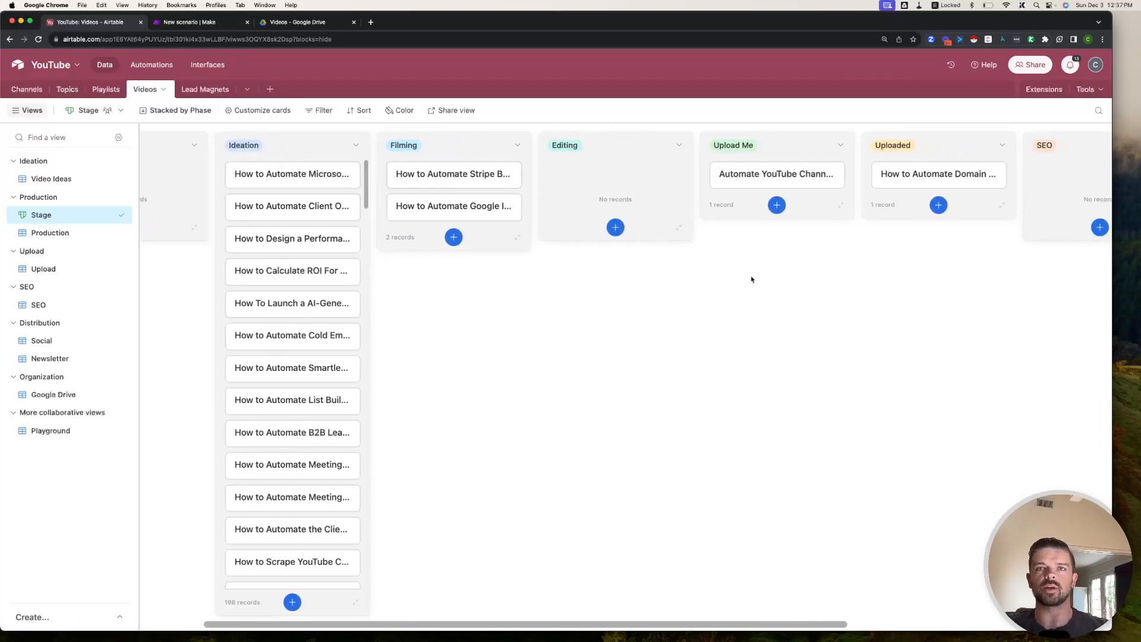
scroll(567, 271, right, 1)
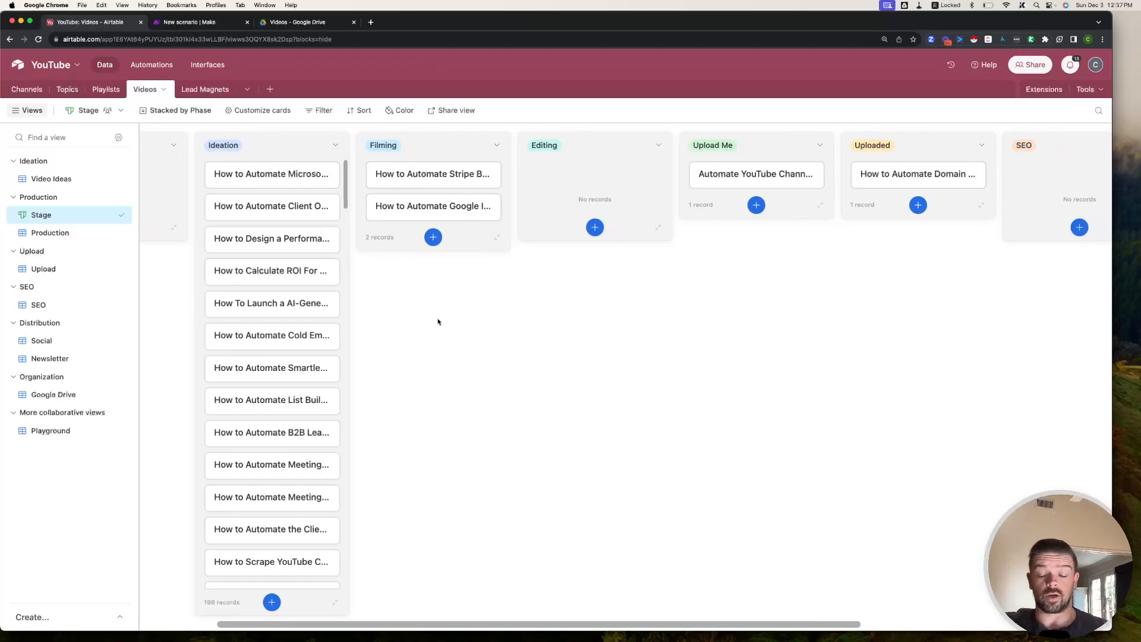
scroll(237, 317, left, 5)
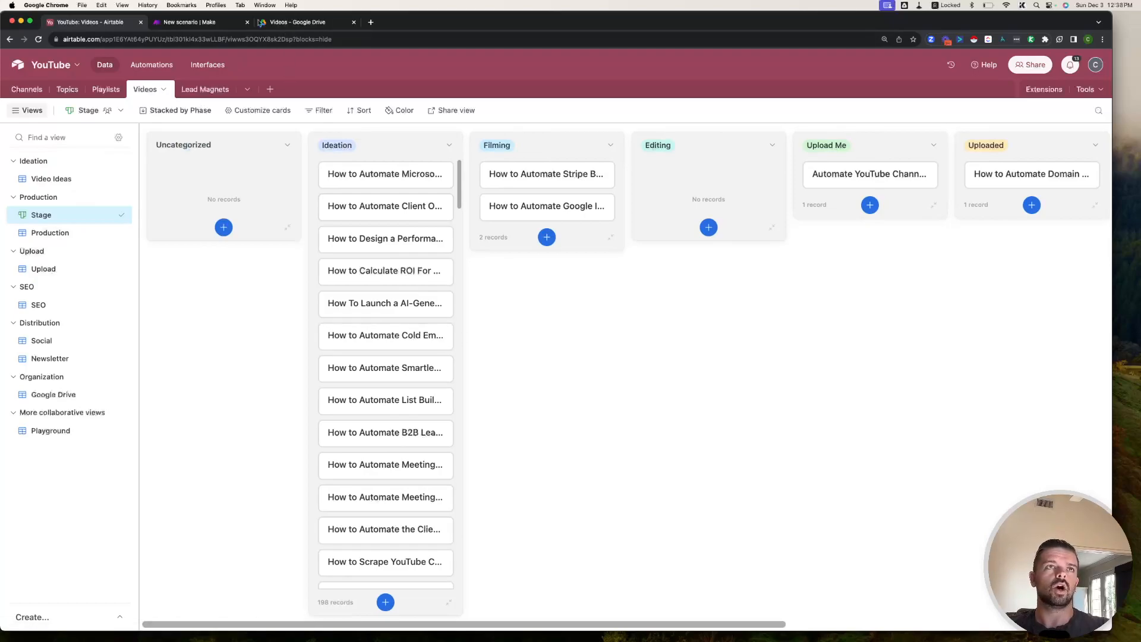
click(204, 24)
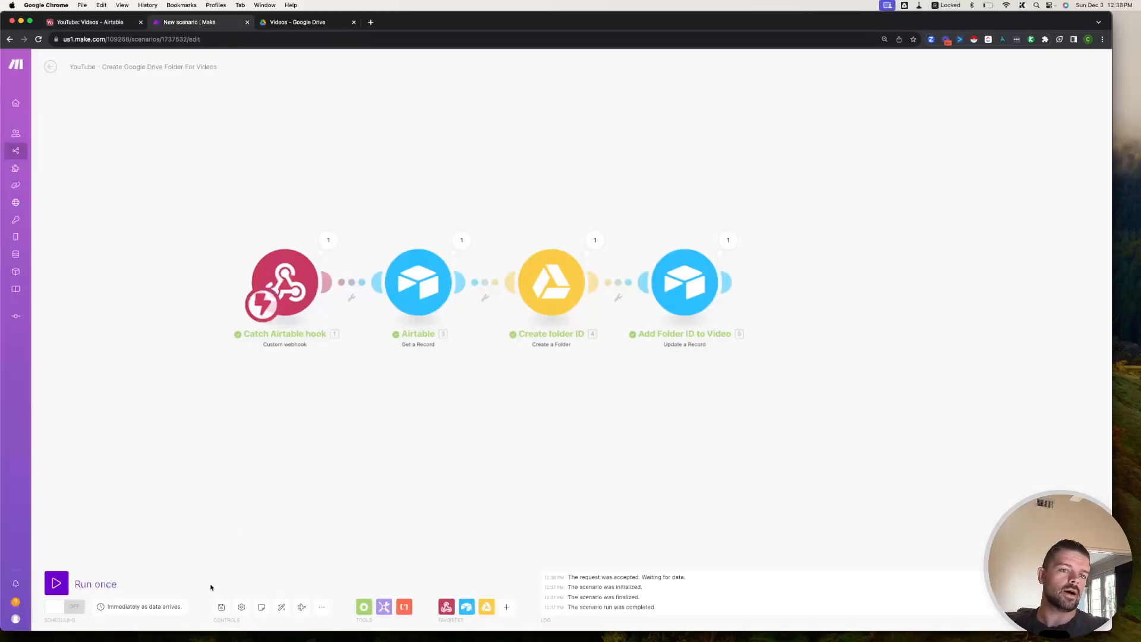